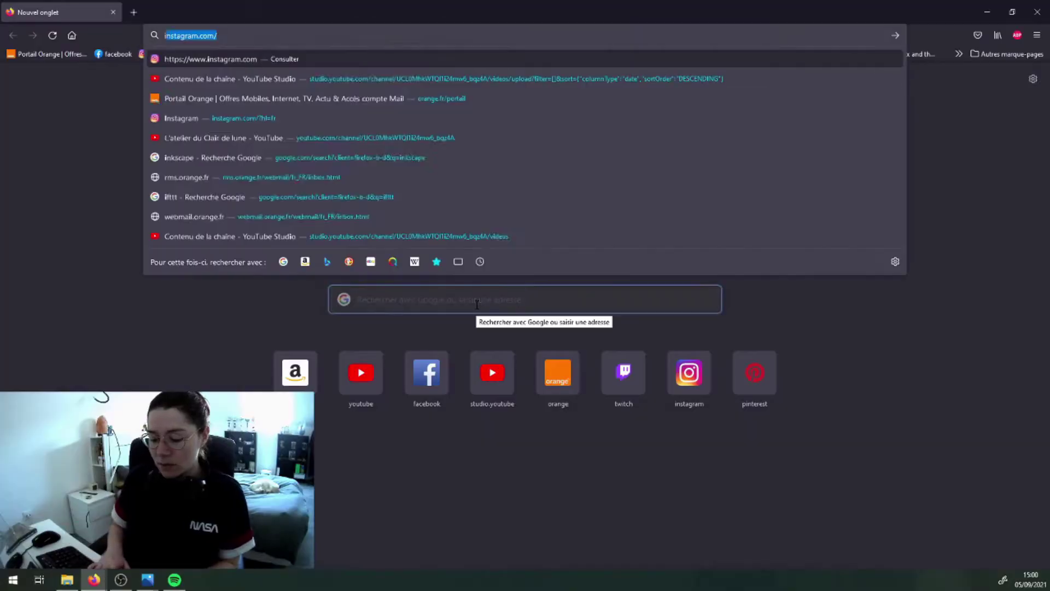
Step: Search the web for "inkscape" and open the official Inkscape website from the results
text(scape)
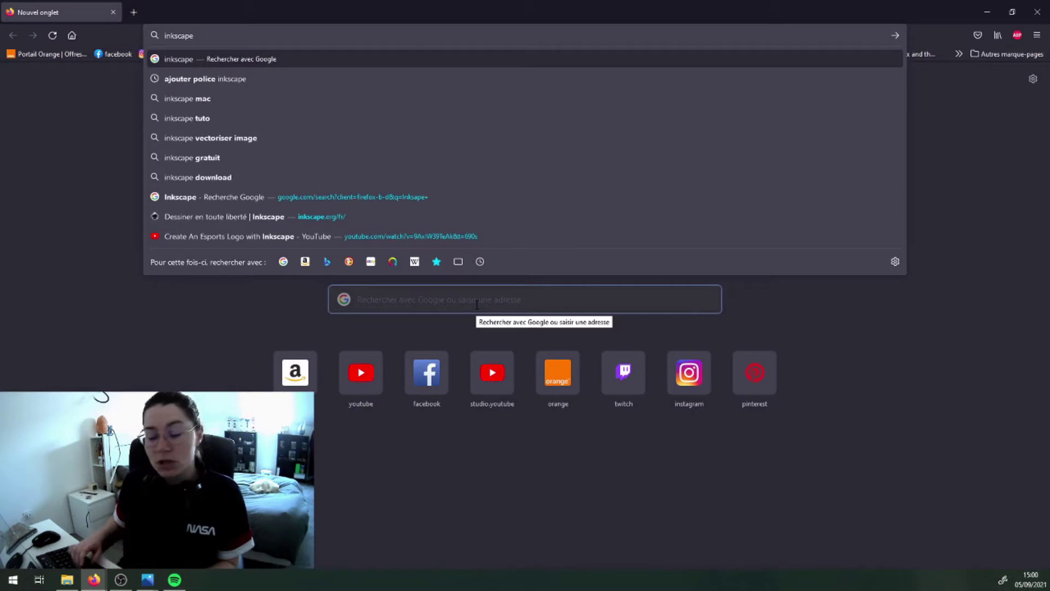
key(Return)
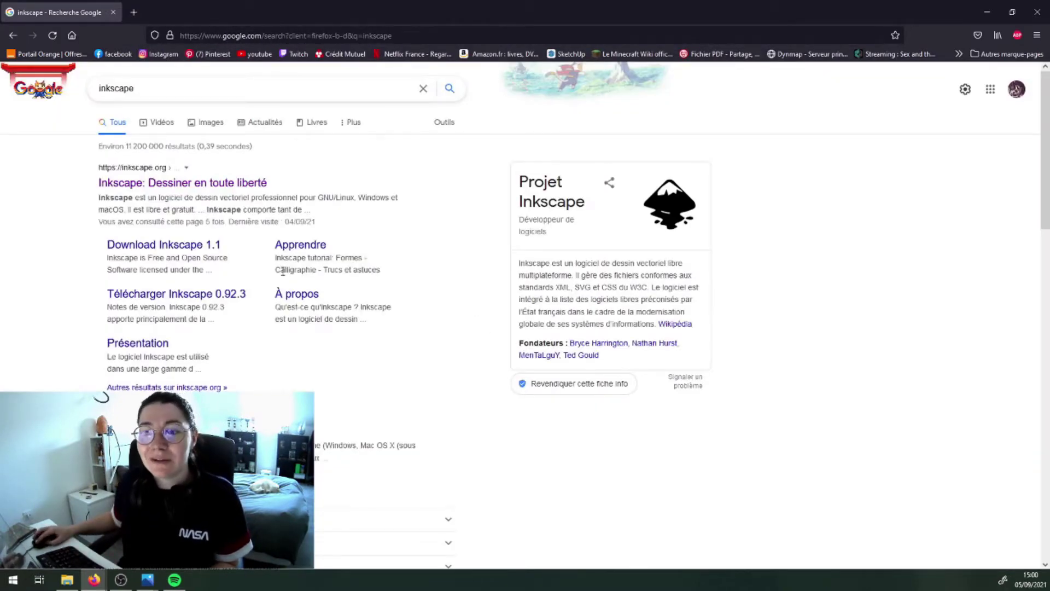
click(211, 187)
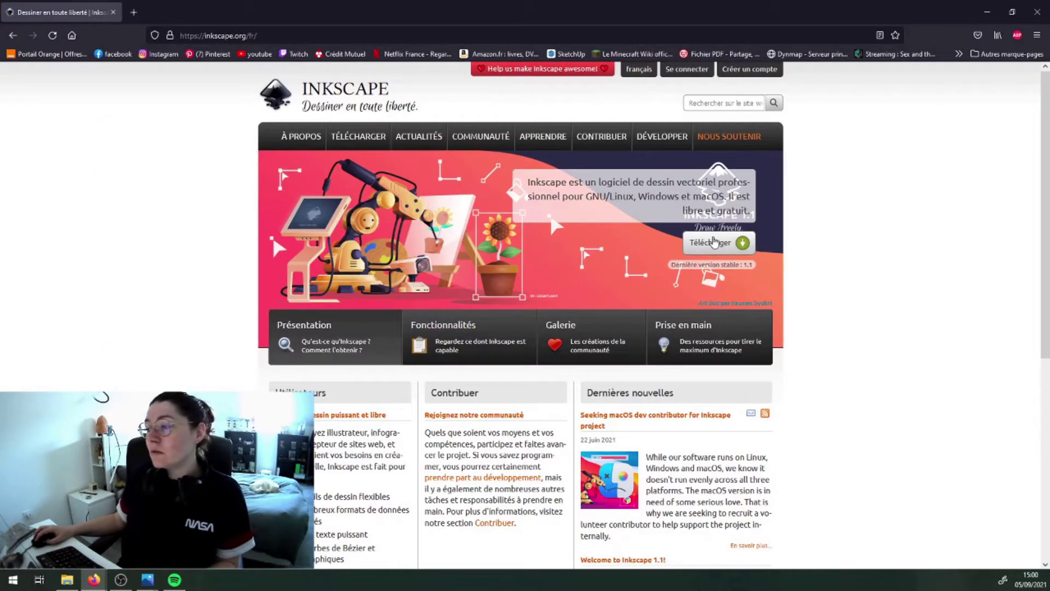
Step: Go to the Windows download page for the current Inkscape version, review the architecture choices and close the browser
mouse_move(372, 137)
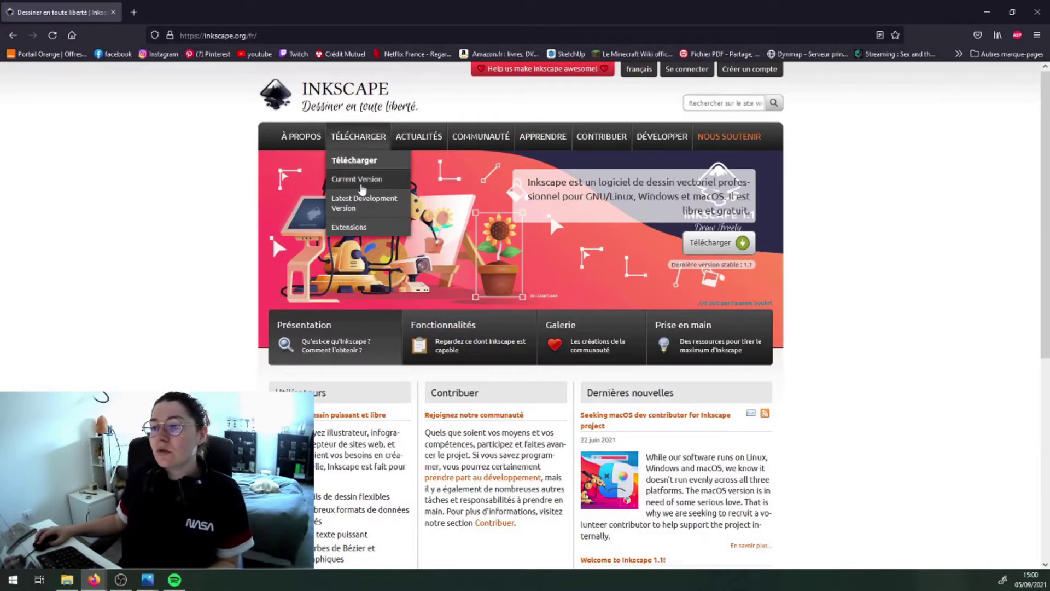
click(363, 186)
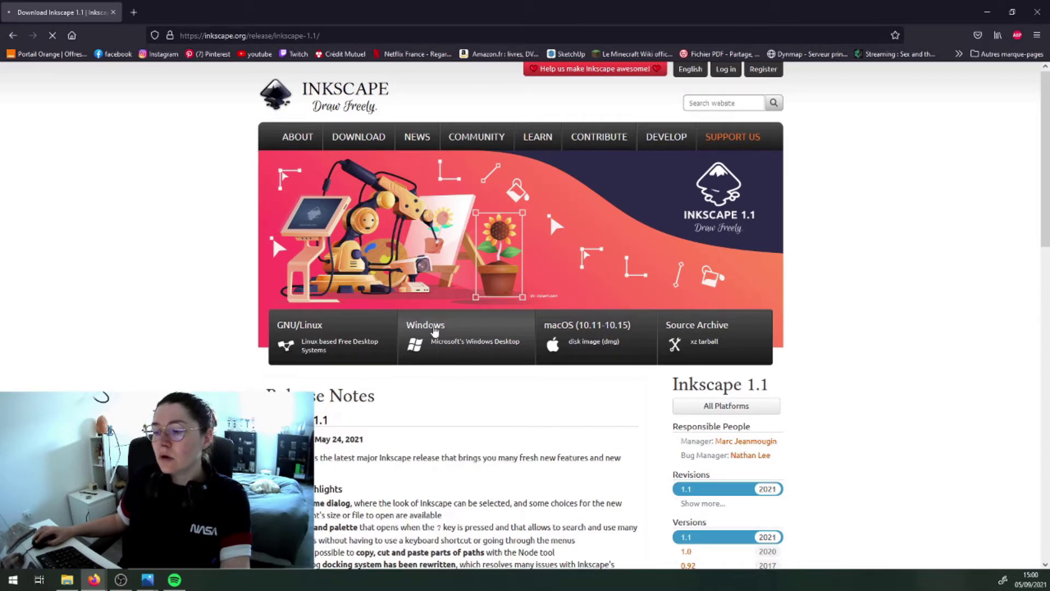
scroll(435, 331, down, 2)
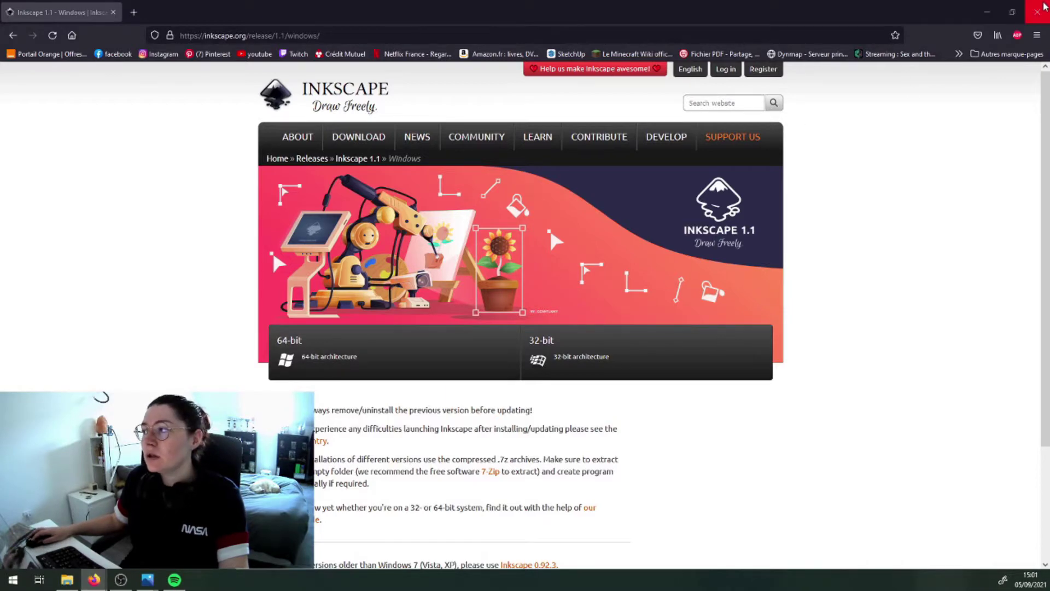
click(1038, 12)
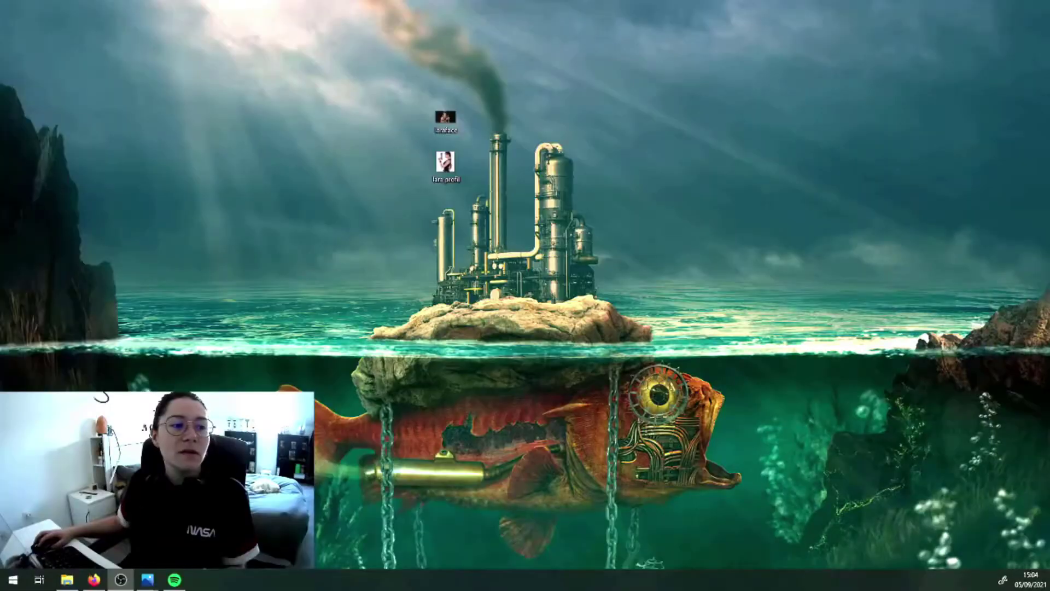
Step: View the two reference photos on the desktop, laraface and lara profil, to compare the front and side poses
double_click(446, 120)
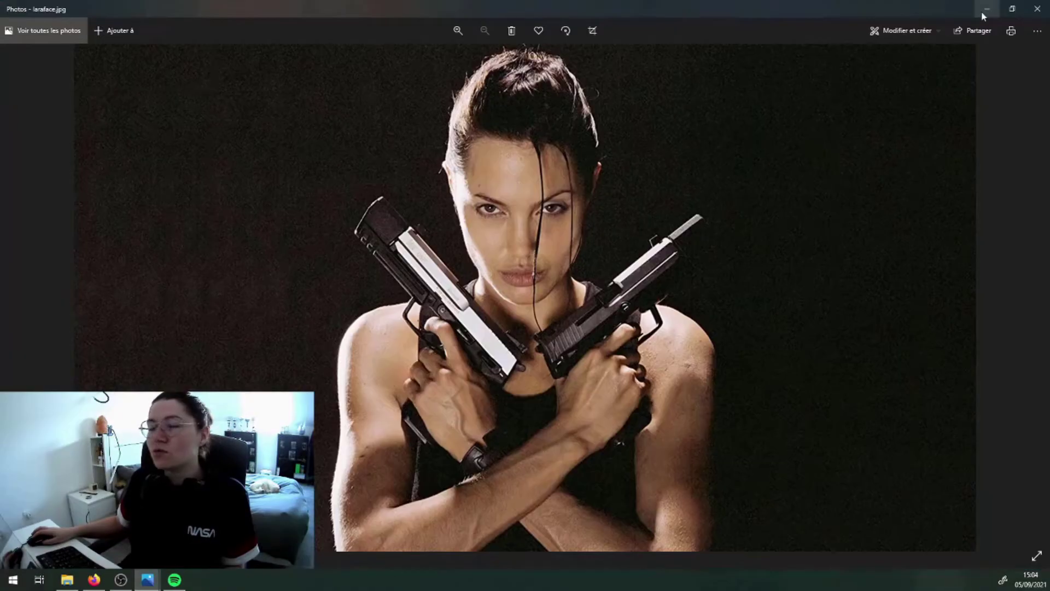
click(984, 12)
double_click(445, 164)
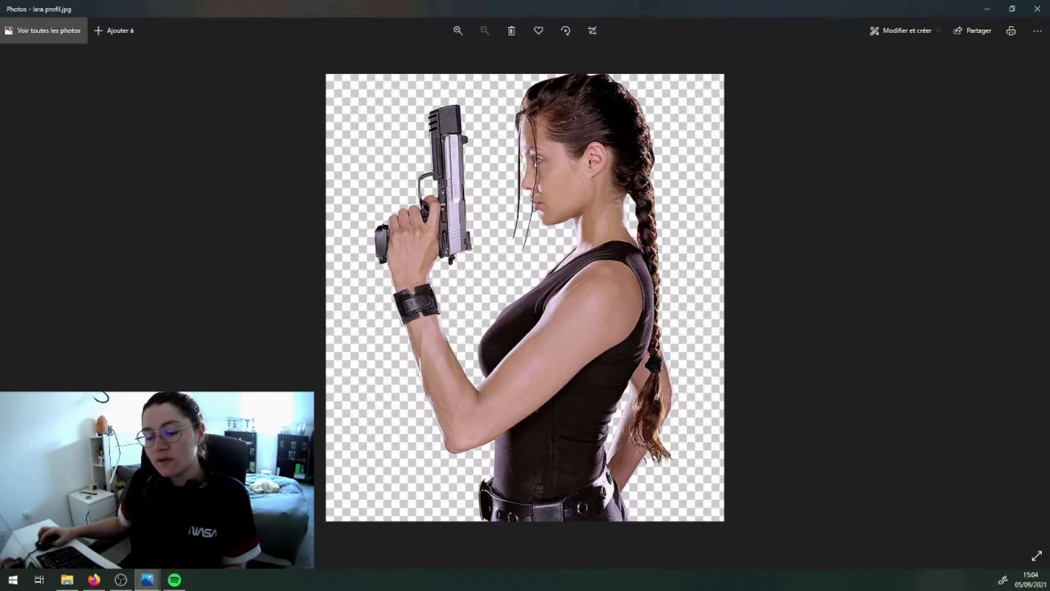
click(147, 580)
click(334, 514)
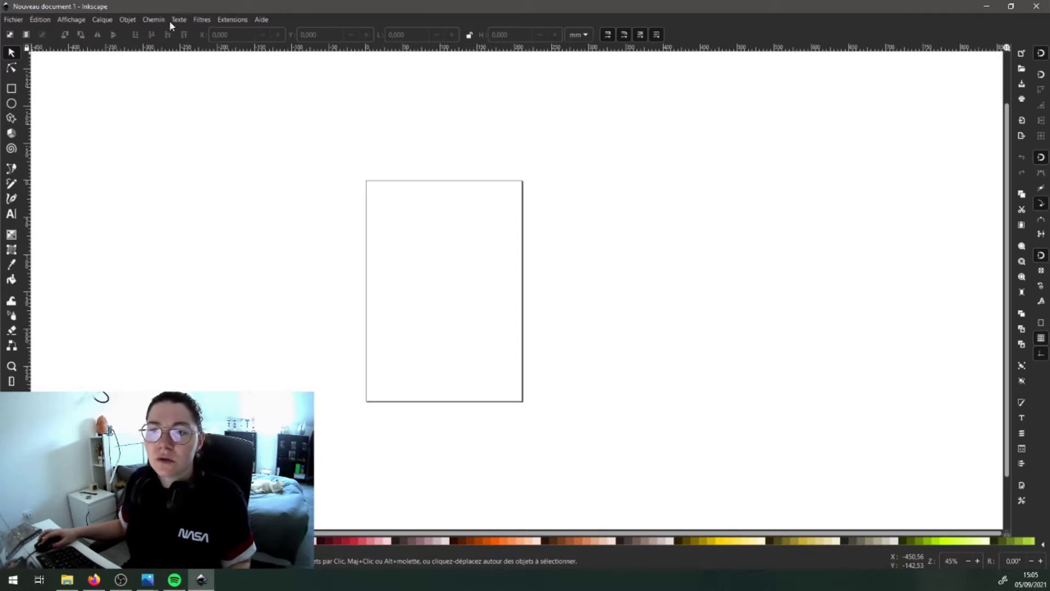
Step: In Inkscape, show the layers (Calques) dialog beside the blank document
click(14, 20)
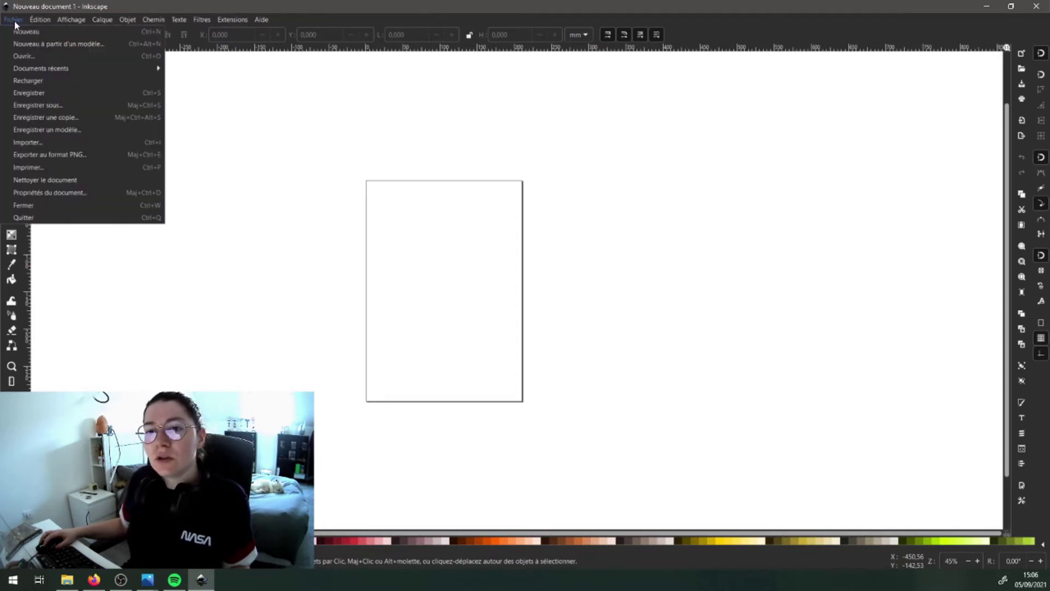
key(Escape)
click(102, 19)
click(106, 32)
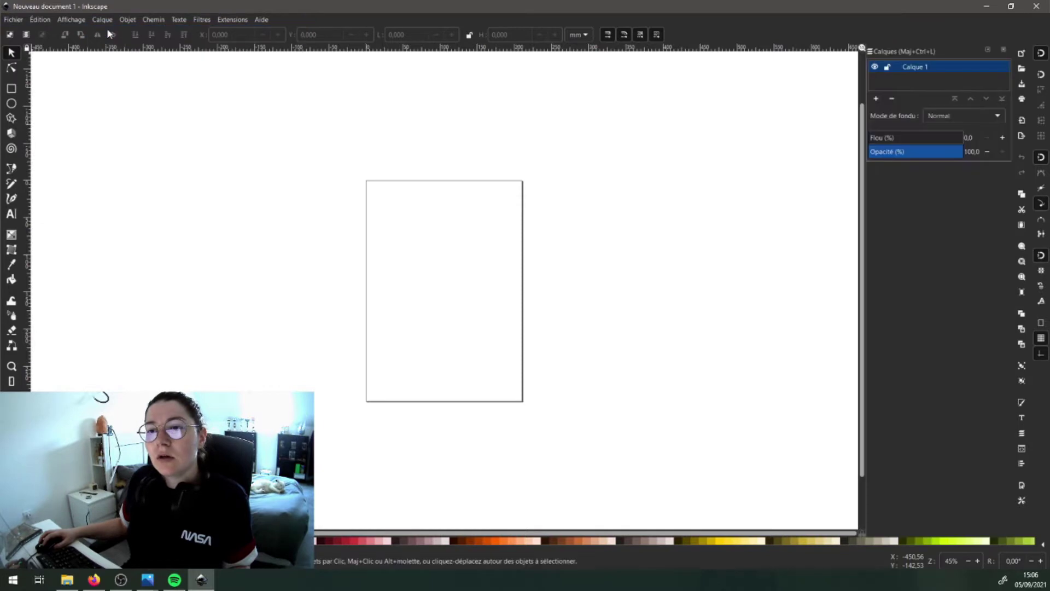
Step: Open the laraface image from the Bureau folder as the drawing's reference photo
click(14, 19)
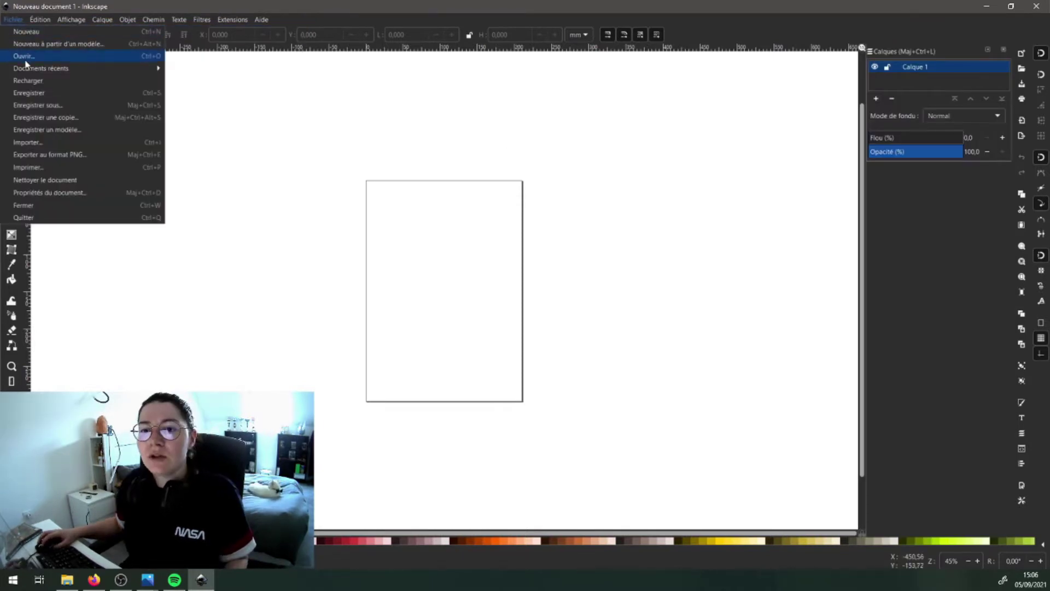
click(25, 61)
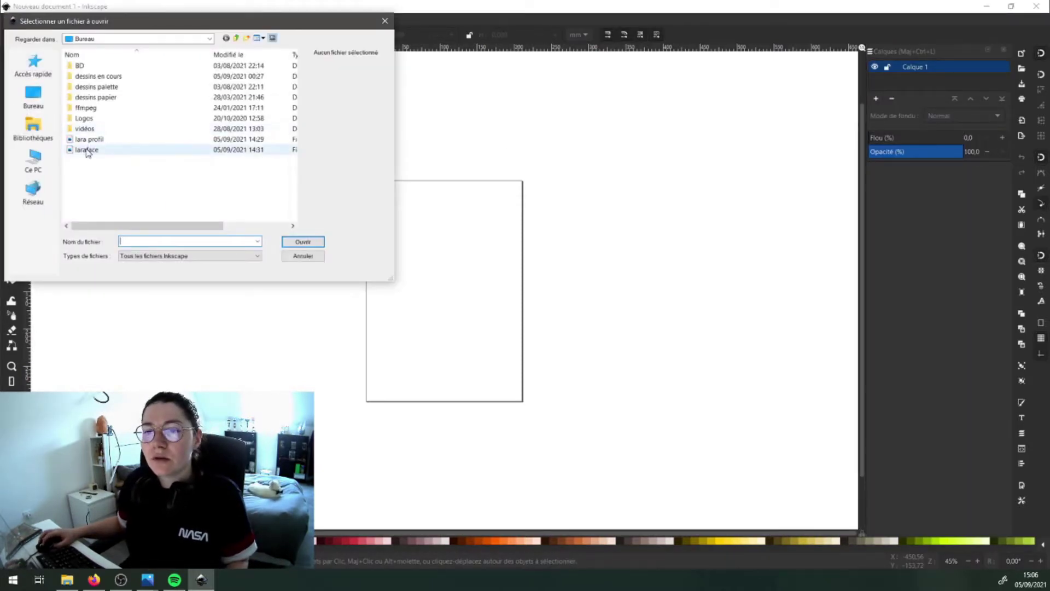
double_click(87, 152)
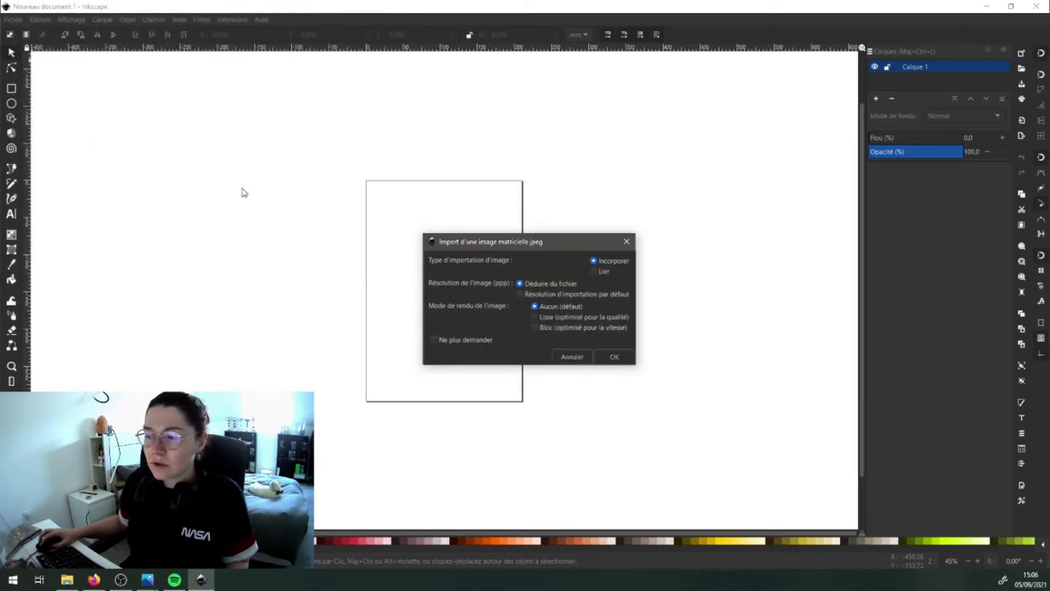
key(alt+Tab)
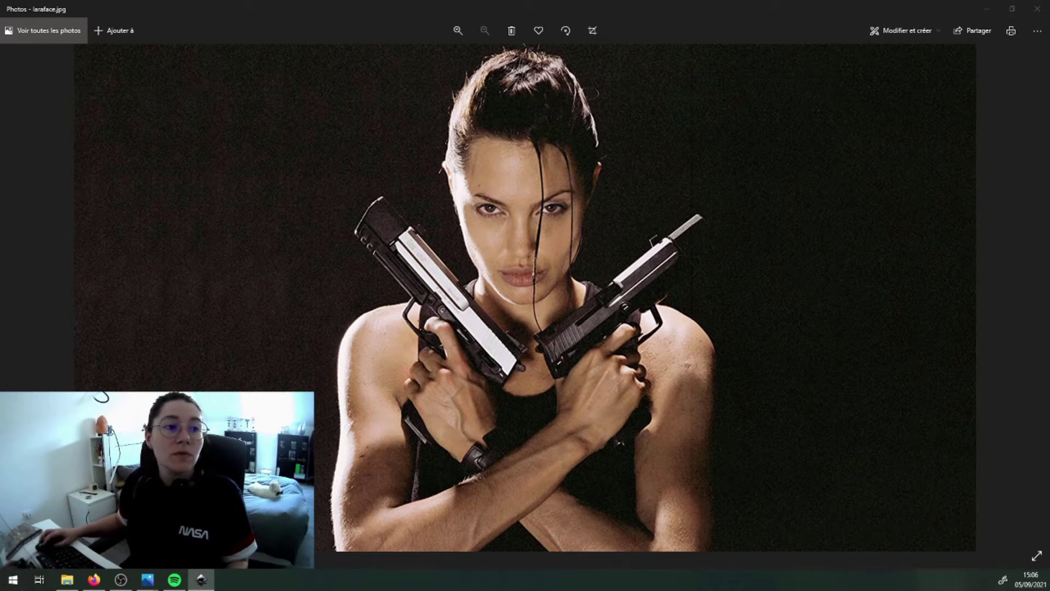
drag(0, 224, 273, 1)
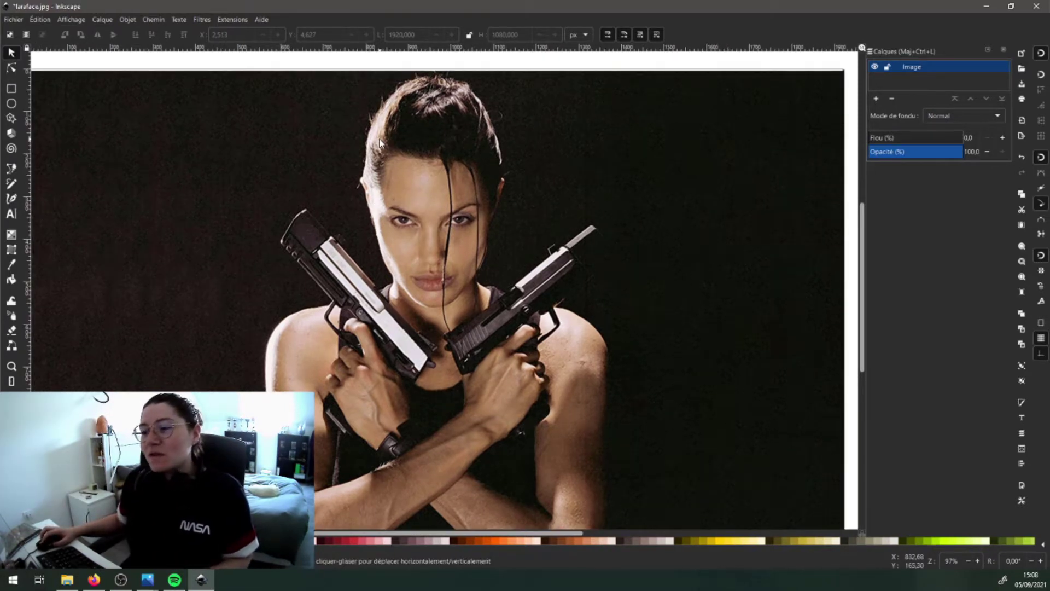
Step: Examine the reference photo by zooming in on the face and moving around the canvas before viewing the whole image
scroll(379, 143, up, 7)
scroll(380, 143, down, 6)
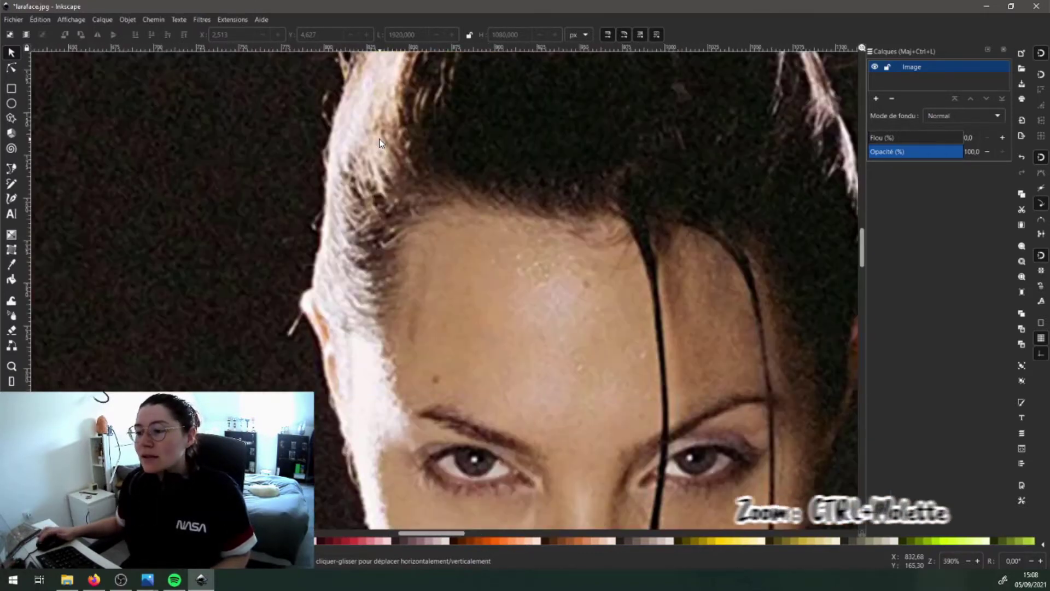
scroll(379, 143, up, 4)
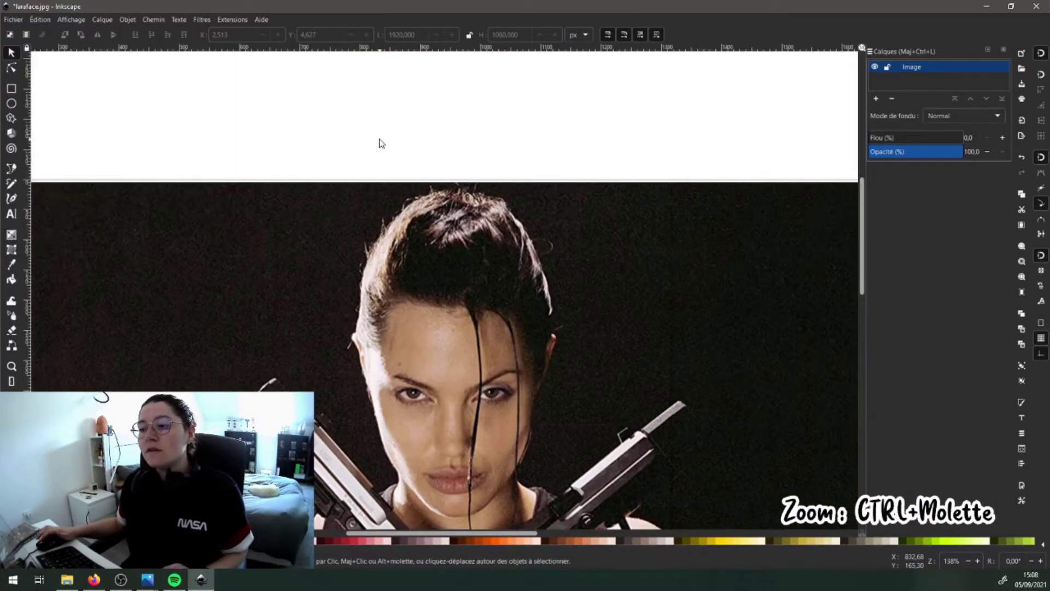
scroll(380, 143, down, 6)
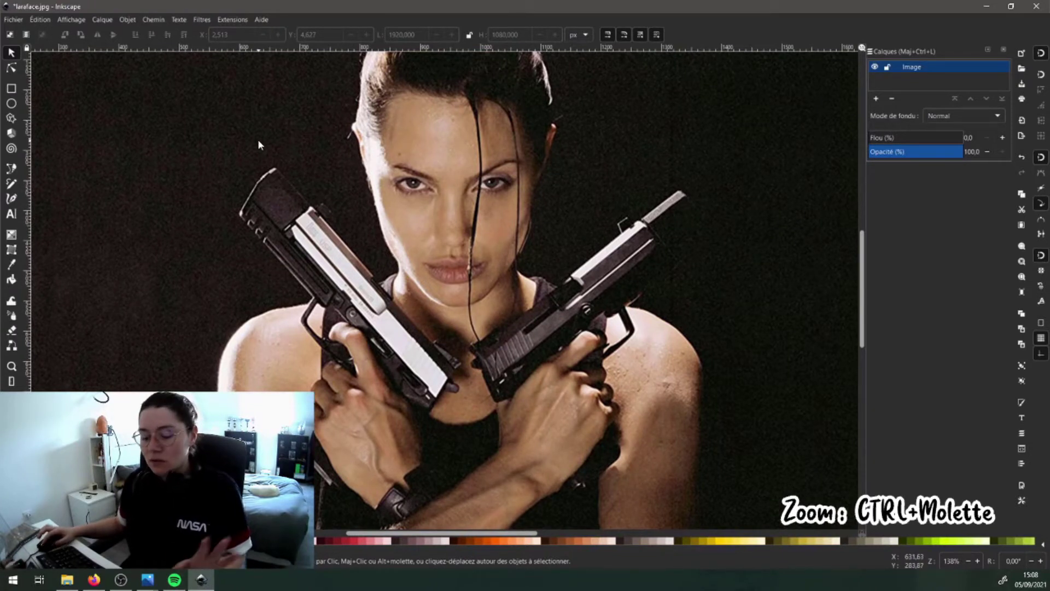
drag(257, 139, 276, 196)
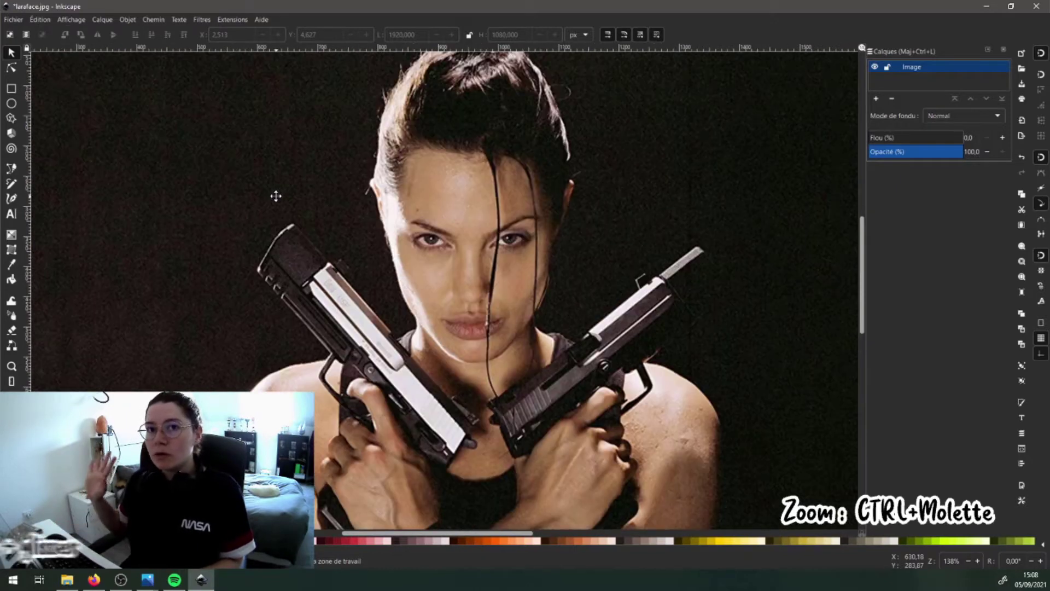
drag(206, 239, 235, 197)
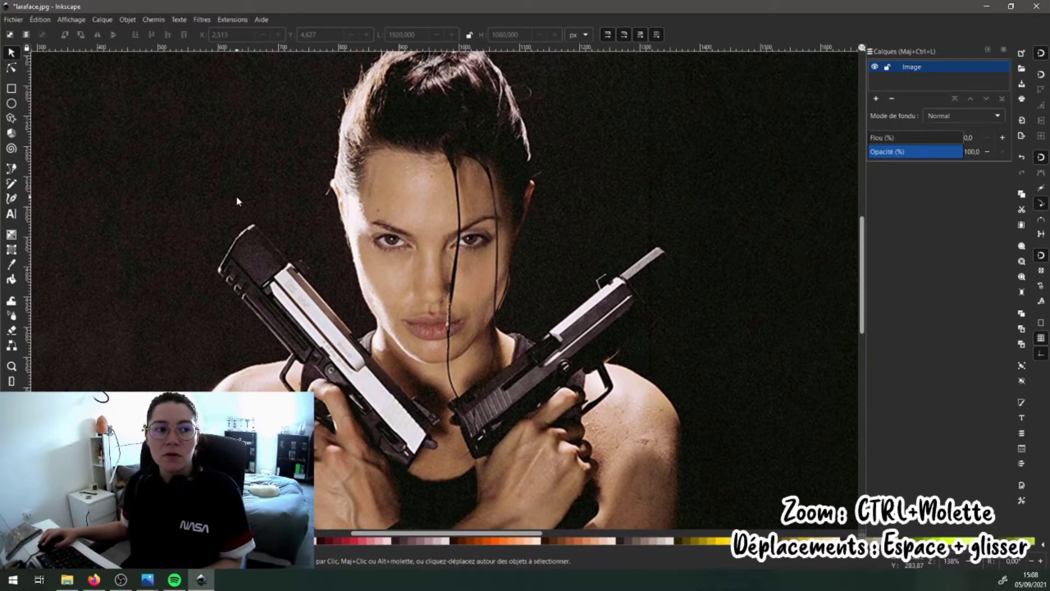
scroll(239, 200, down, 1)
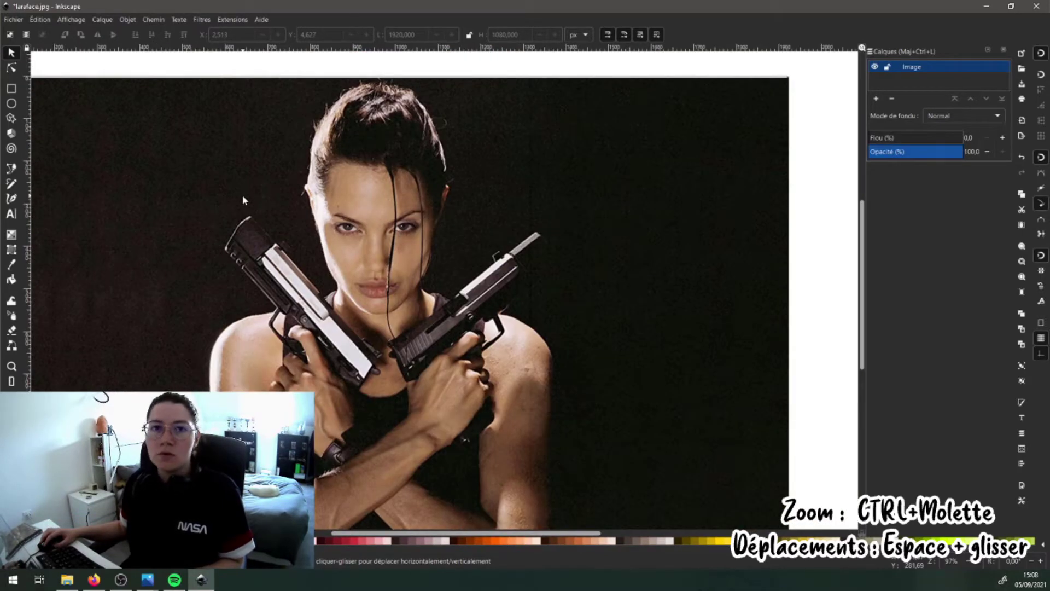
scroll(241, 195, down, 1)
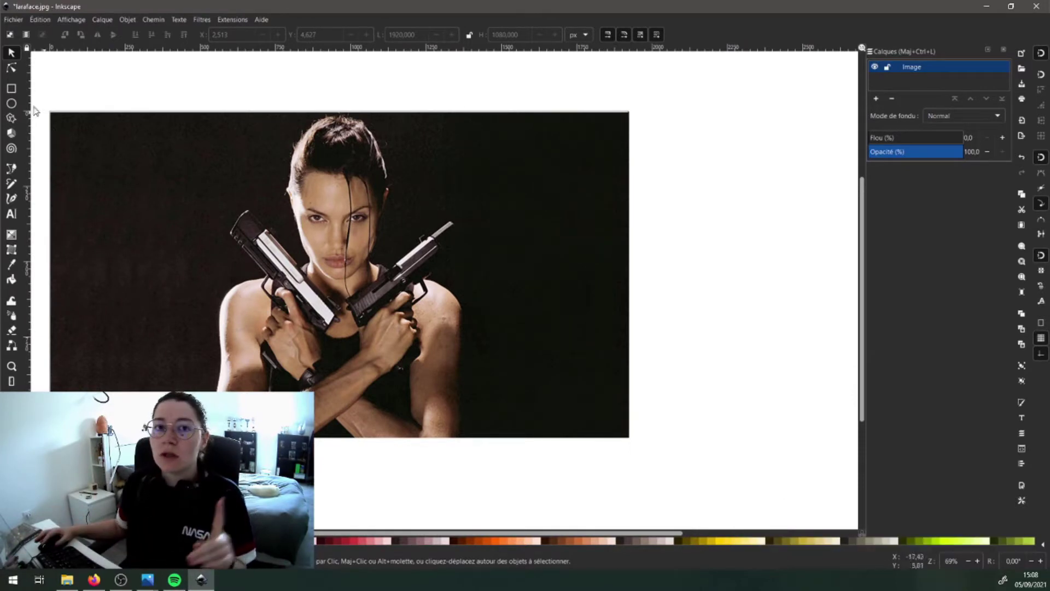
Step: Save the document on the Bureau as an Inkscape SVG file named larapoly
click(20, 21)
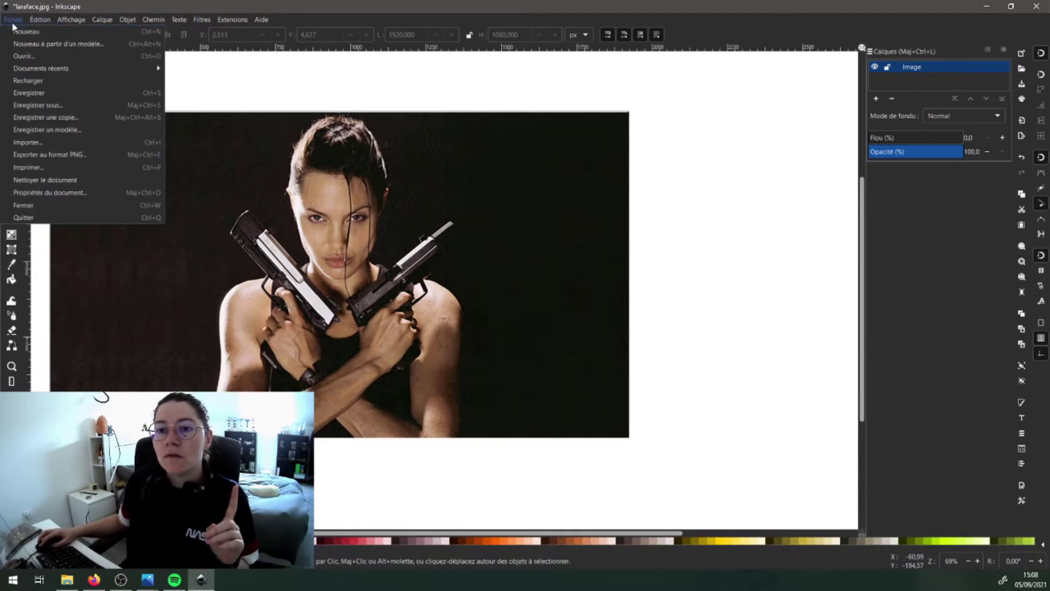
click(36, 105)
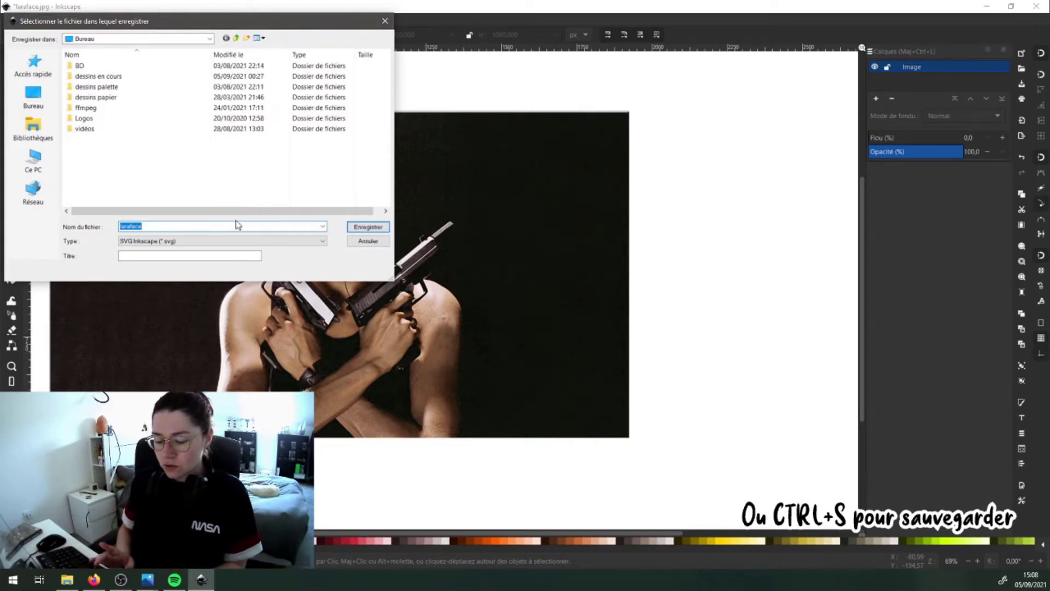
text(larapoly)
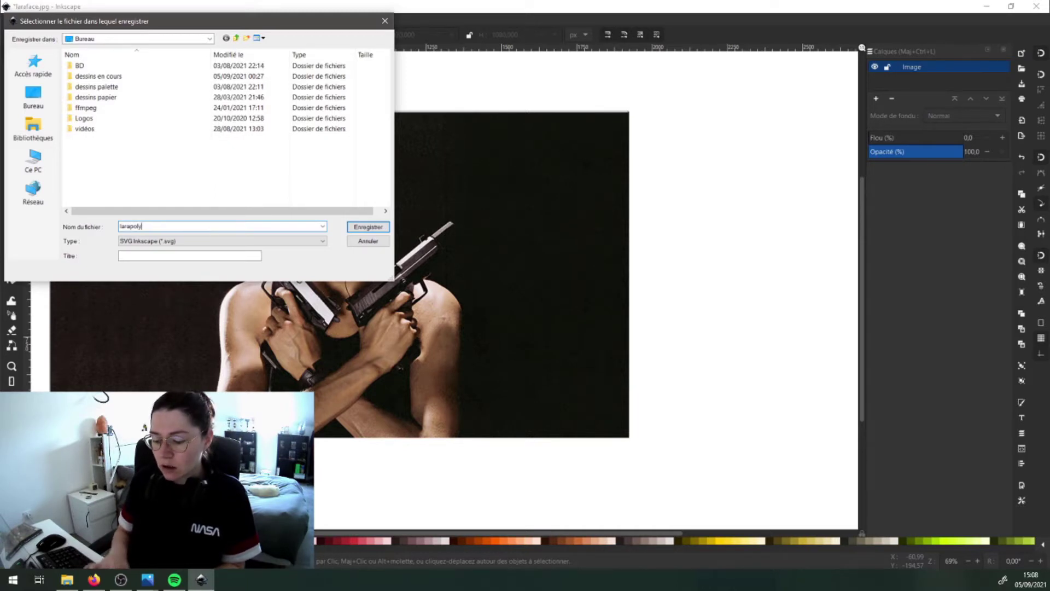
key(Return)
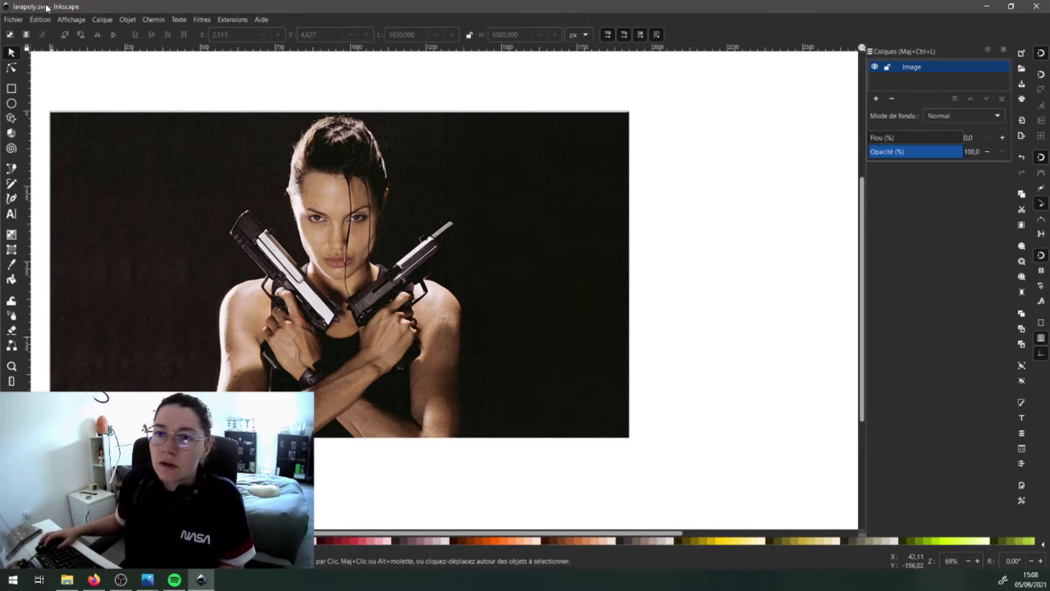
Step: Draw a closed triangle with the Bézier tool on the dark background left of the woman and give it a white outline
drag(197, 227, 329, 230)
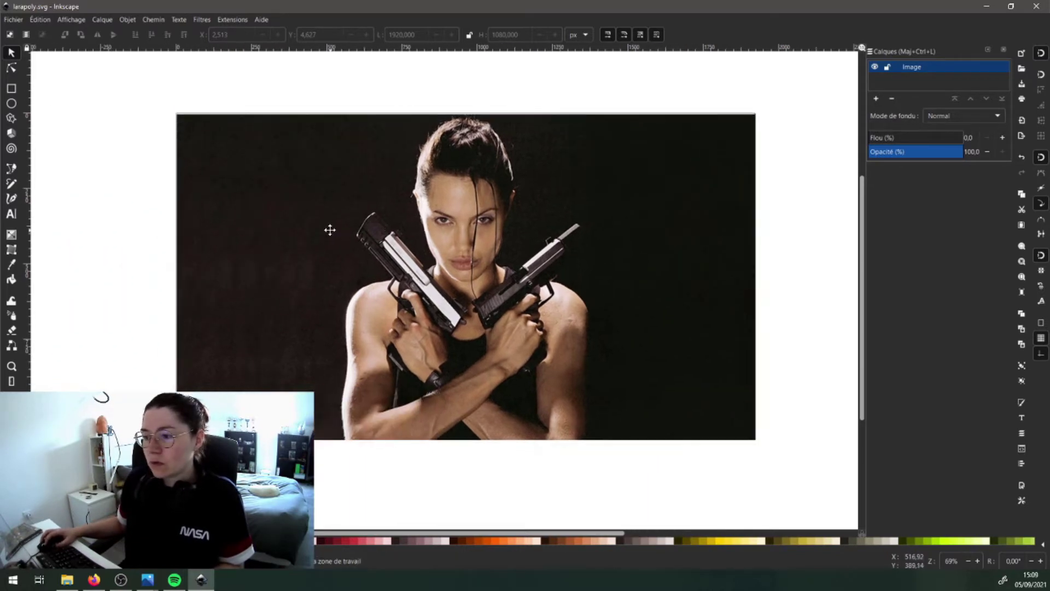
scroll(101, 162, up, 1)
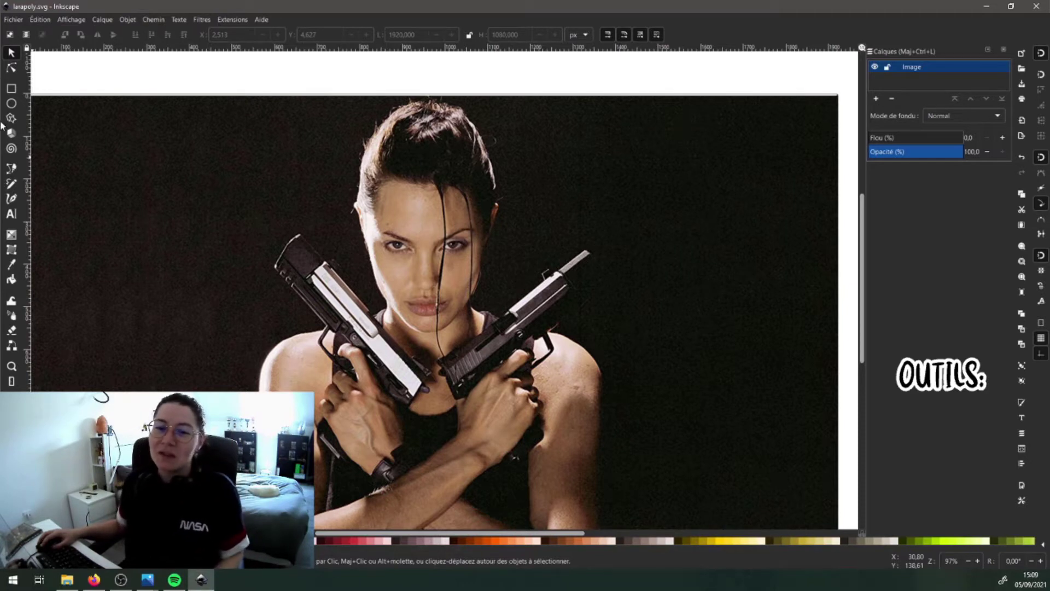
click(11, 168)
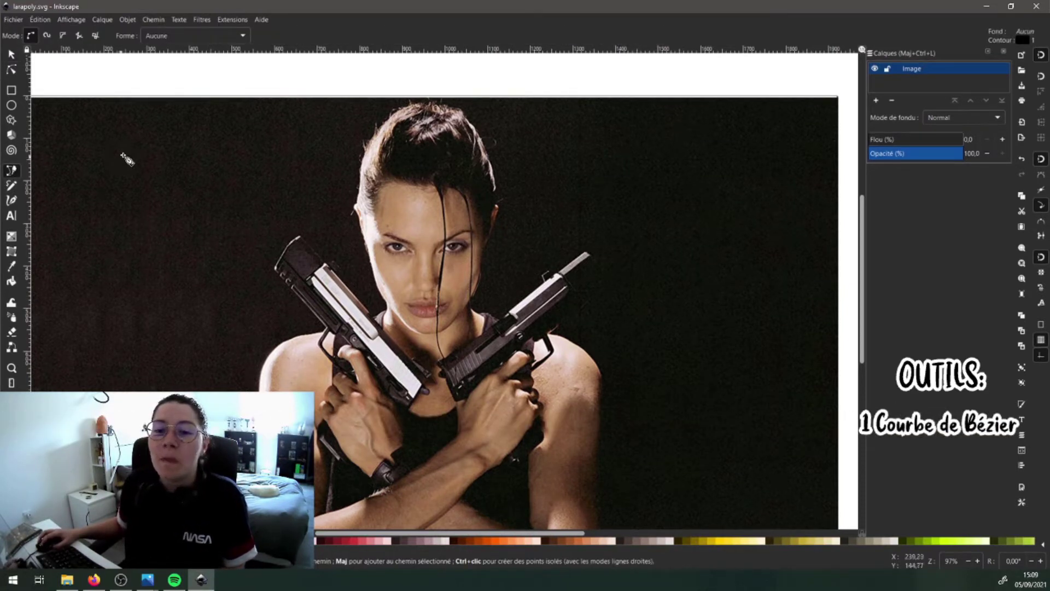
click(79, 167)
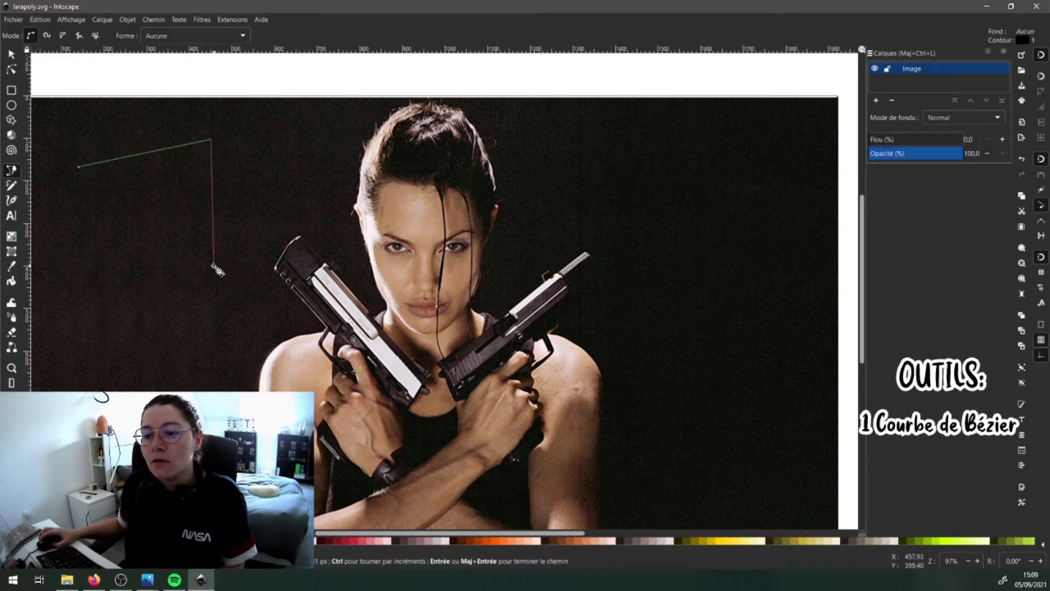
click(213, 265)
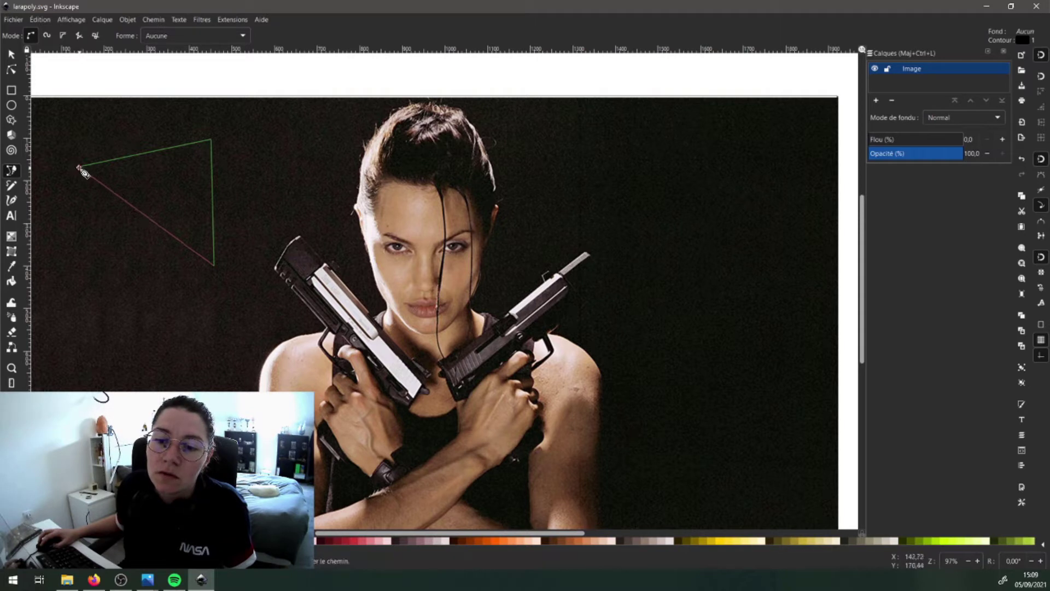
click(79, 167)
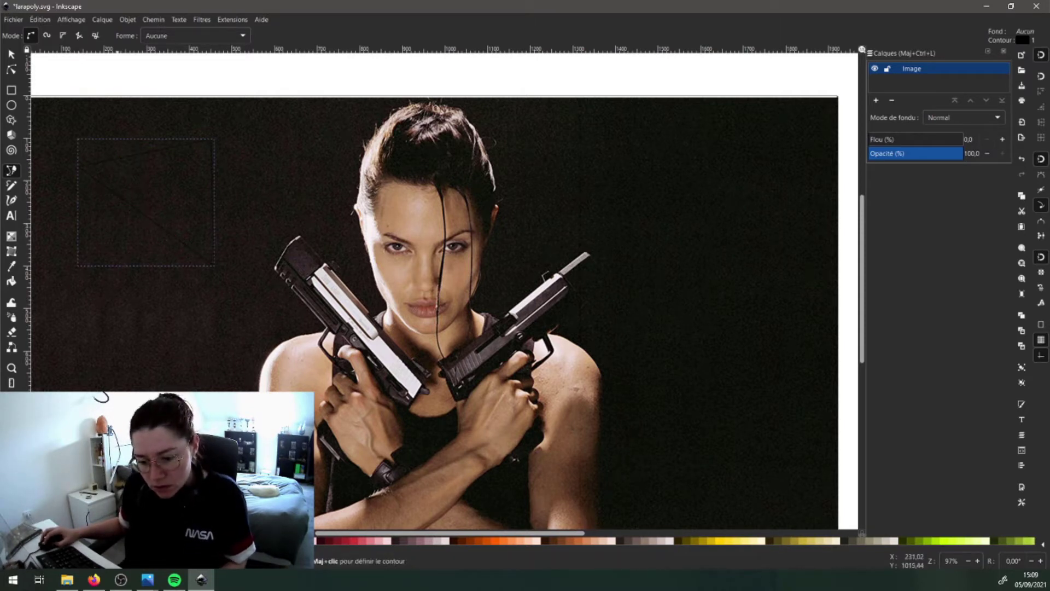
shift+click(218, 540)
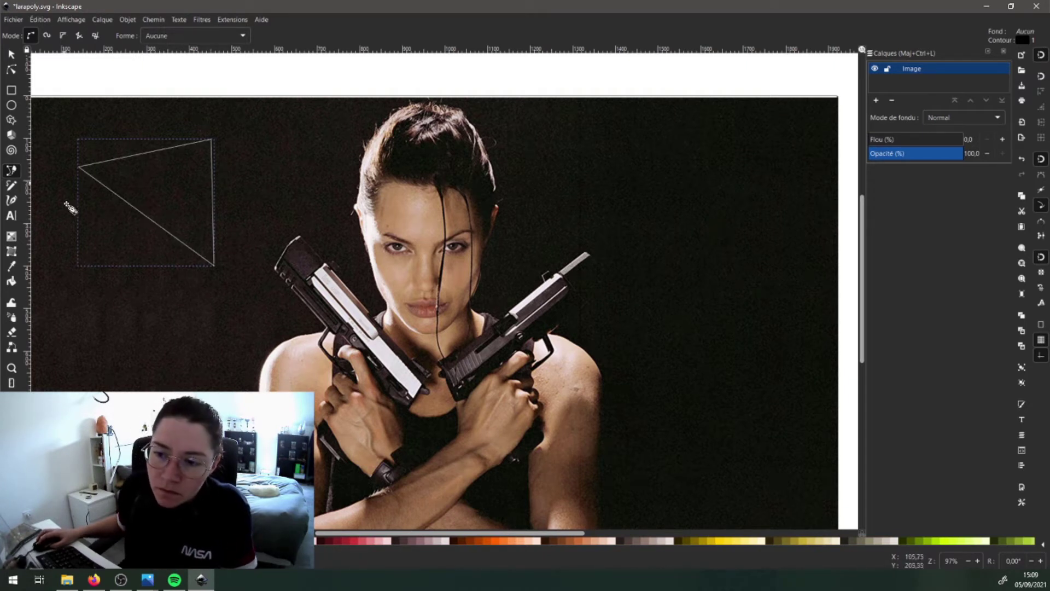
Step: Undo the practice triangle and draw a short curved Bézier segment on the dark background left of the woman
key(ctrl+z)
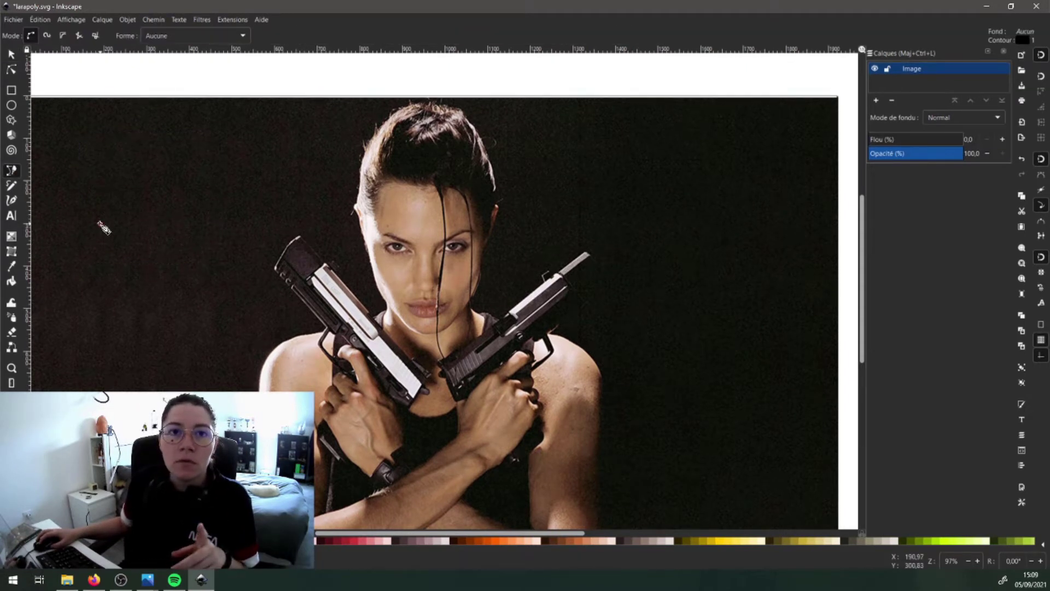
click(101, 224)
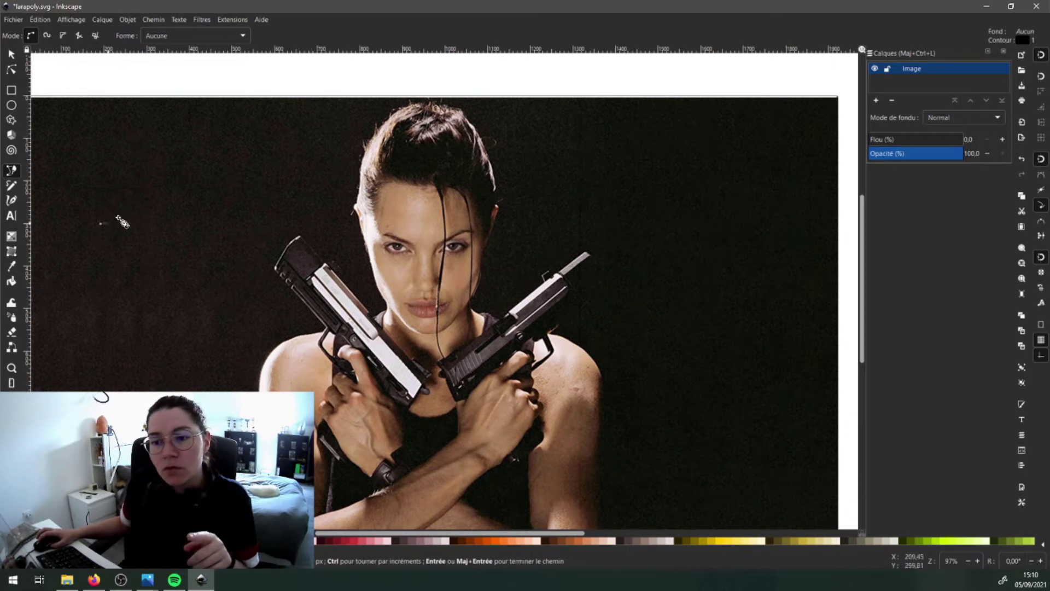
drag(181, 164, 253, 204)
key(Return)
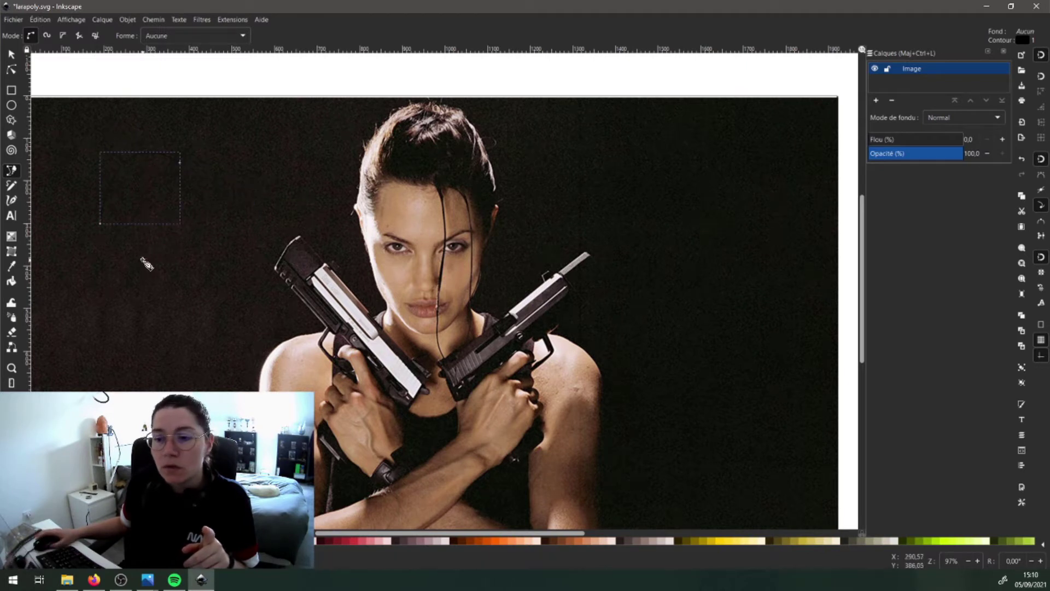
key(Escape)
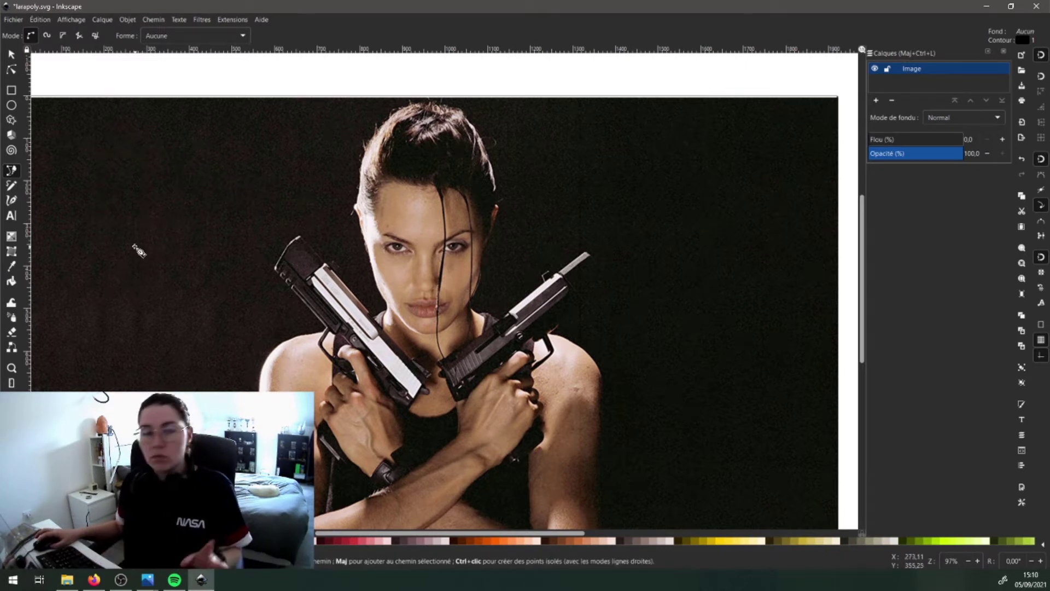
Step: Lock the Image layer holding the photo and add a new layer named polygones above it
scroll(367, 164, up, 2)
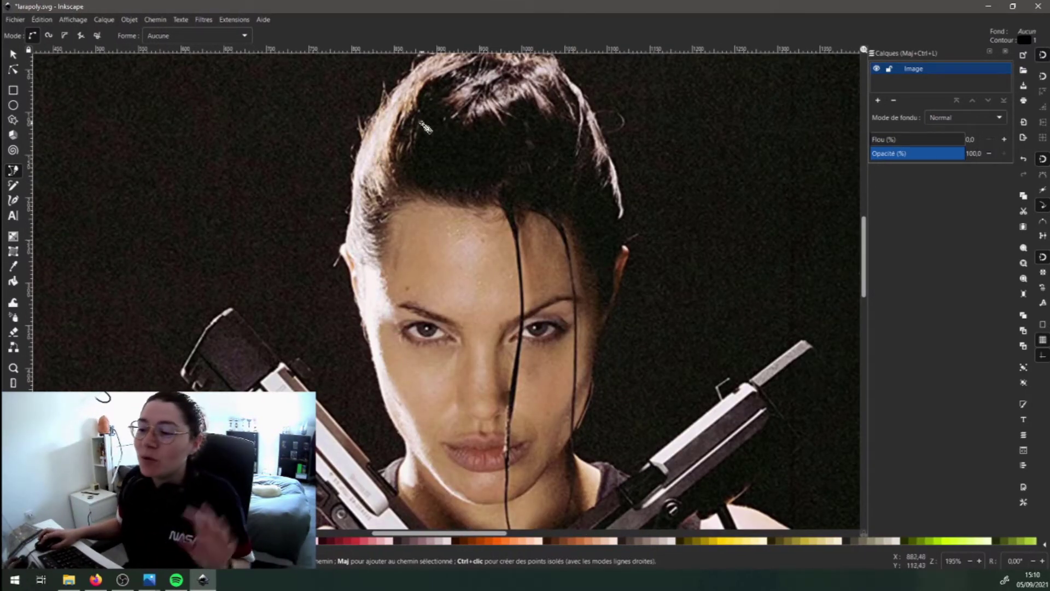
scroll(383, 164, up, 3)
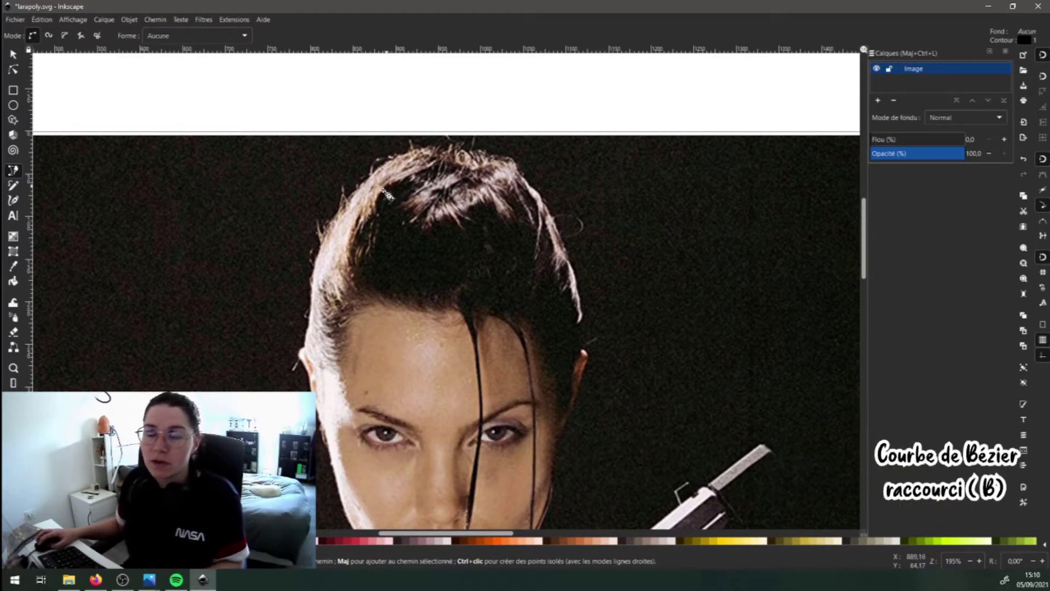
scroll(363, 290, down, 5)
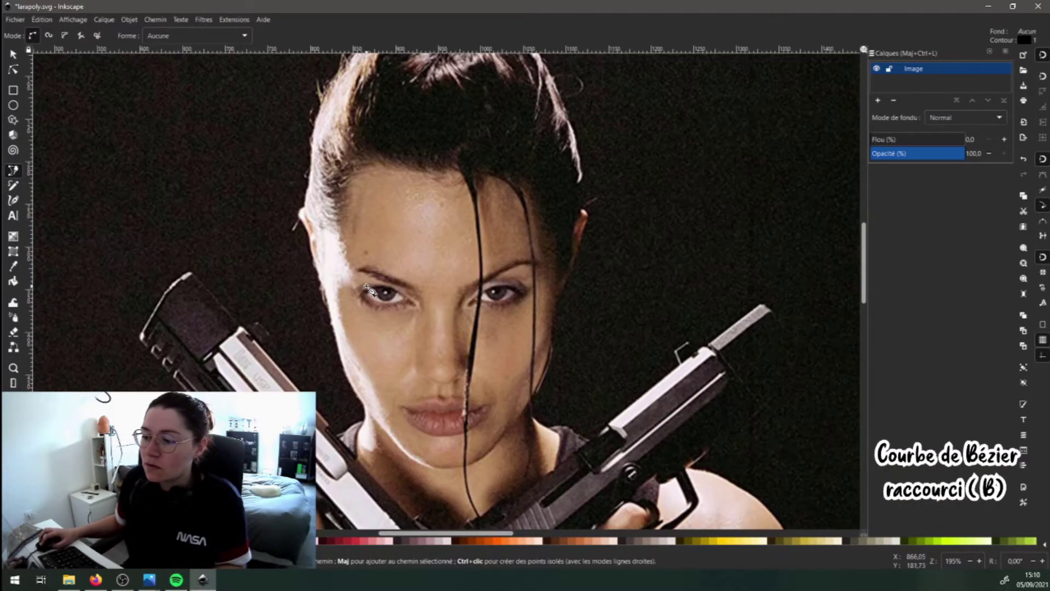
scroll(364, 285, up, 3)
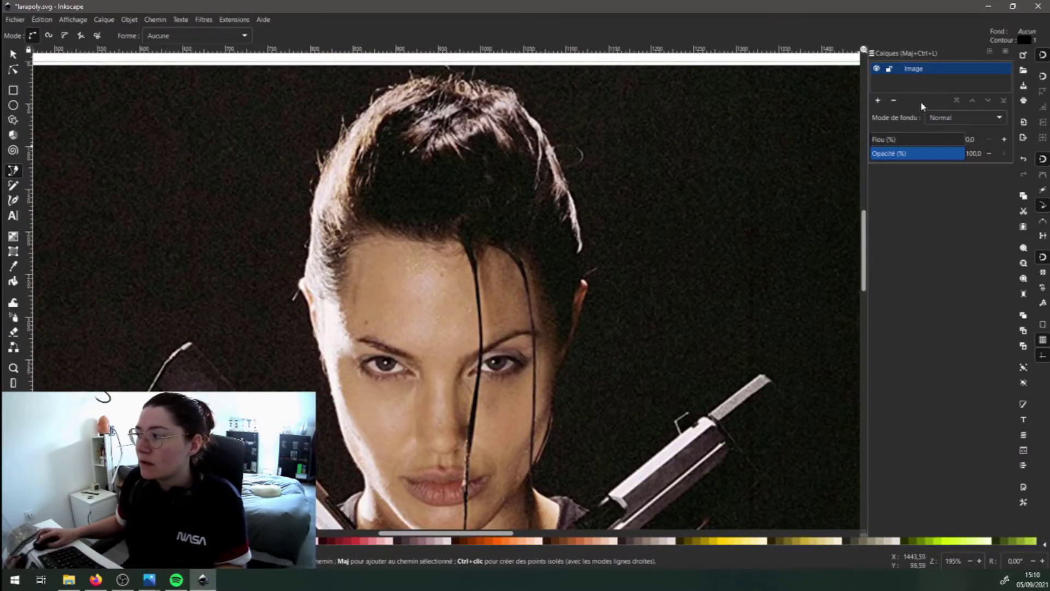
click(889, 70)
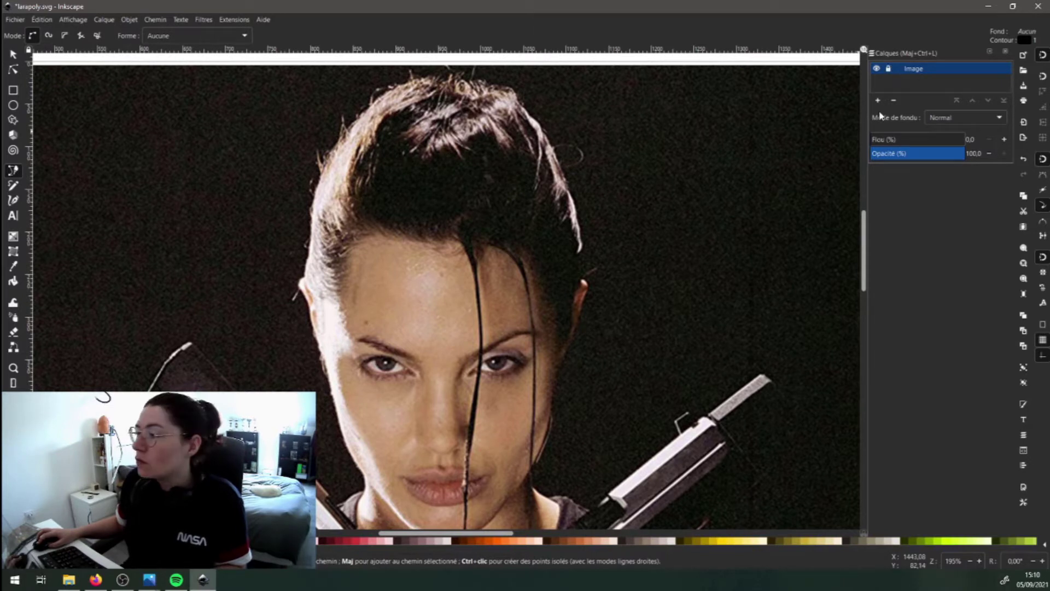
click(878, 101)
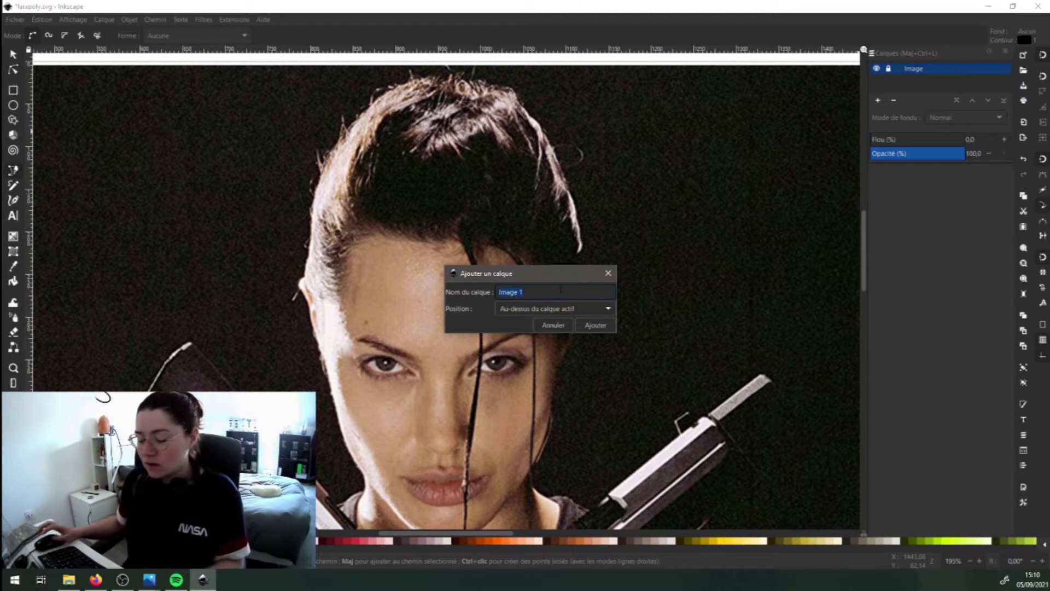
text(polygones)
key(Return)
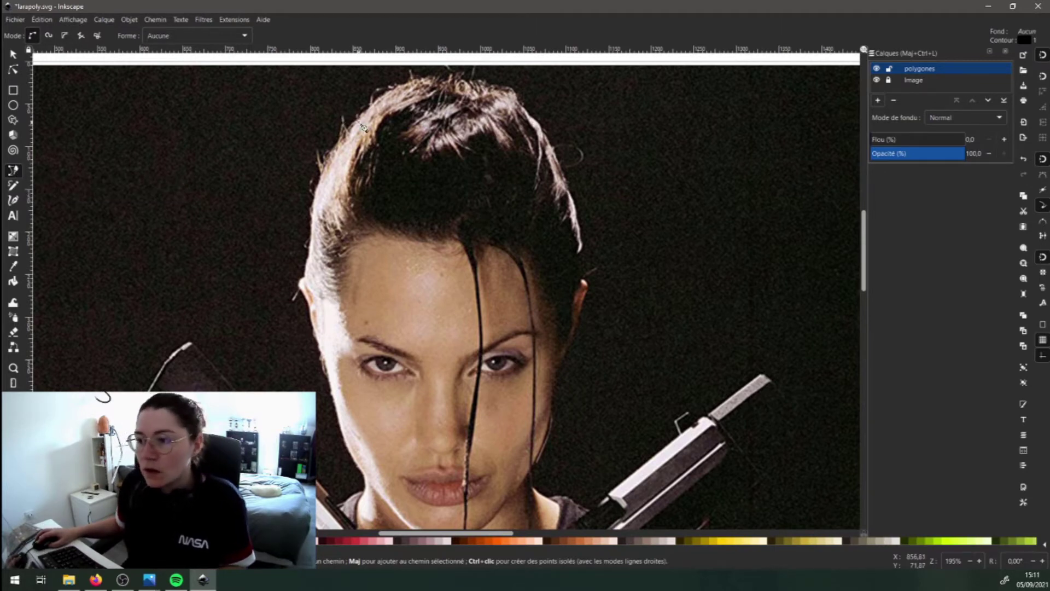
Step: Draw a closed four-sided polygon with the Bézier tool over the light hair on the upper left of the woman's head
scroll(415, 224, down, 1)
scroll(416, 224, up, 3)
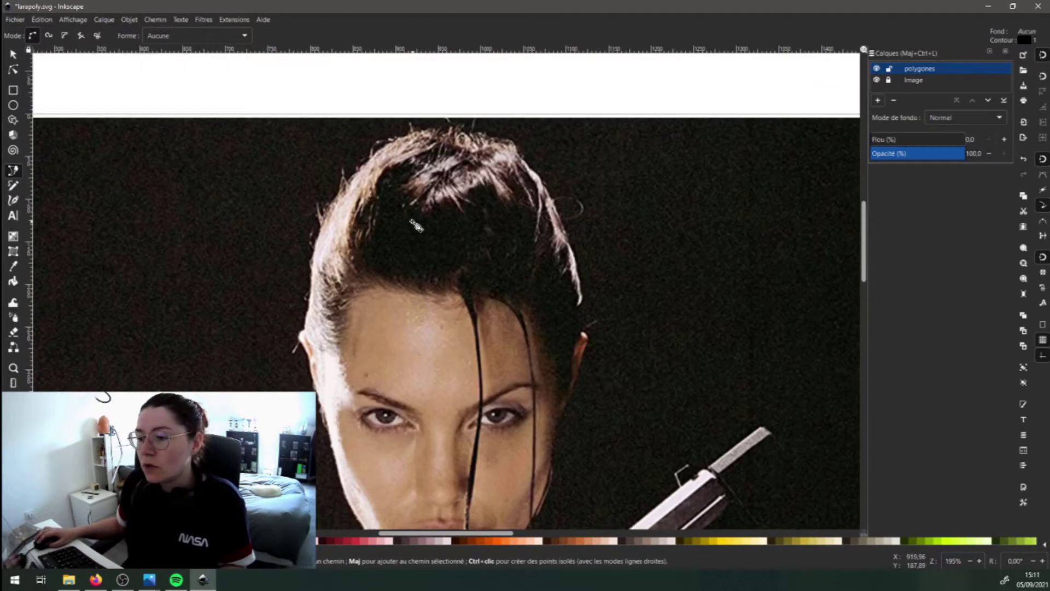
click(347, 185)
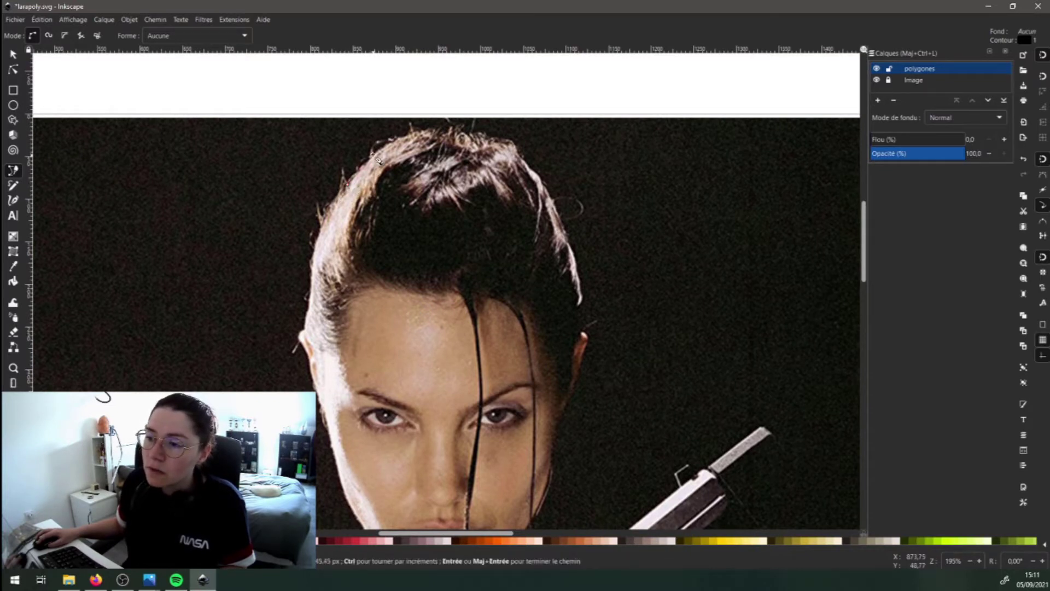
click(406, 153)
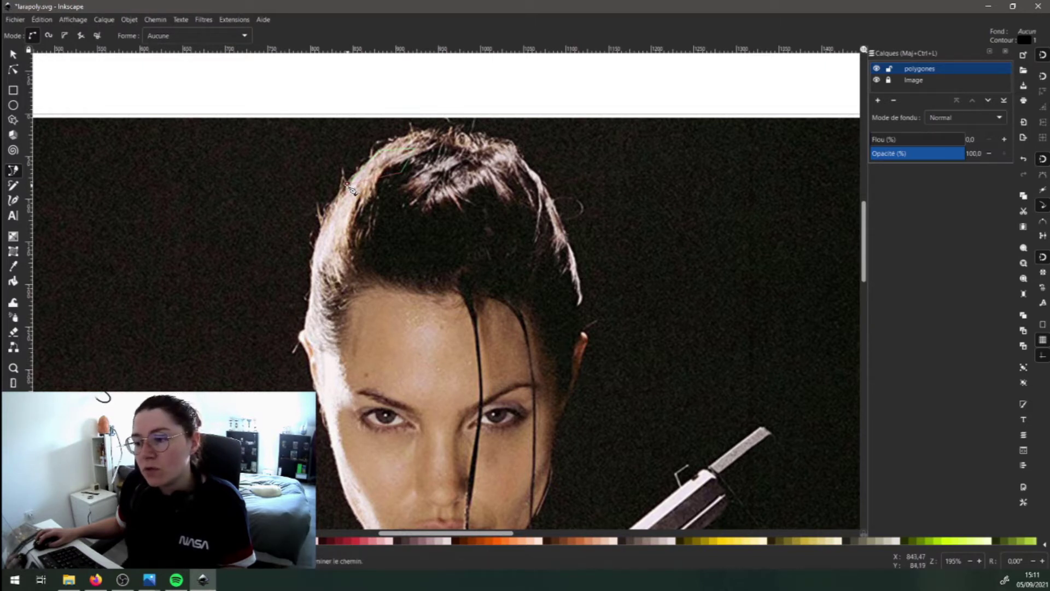
ctrl+scroll(353, 188, up, 3)
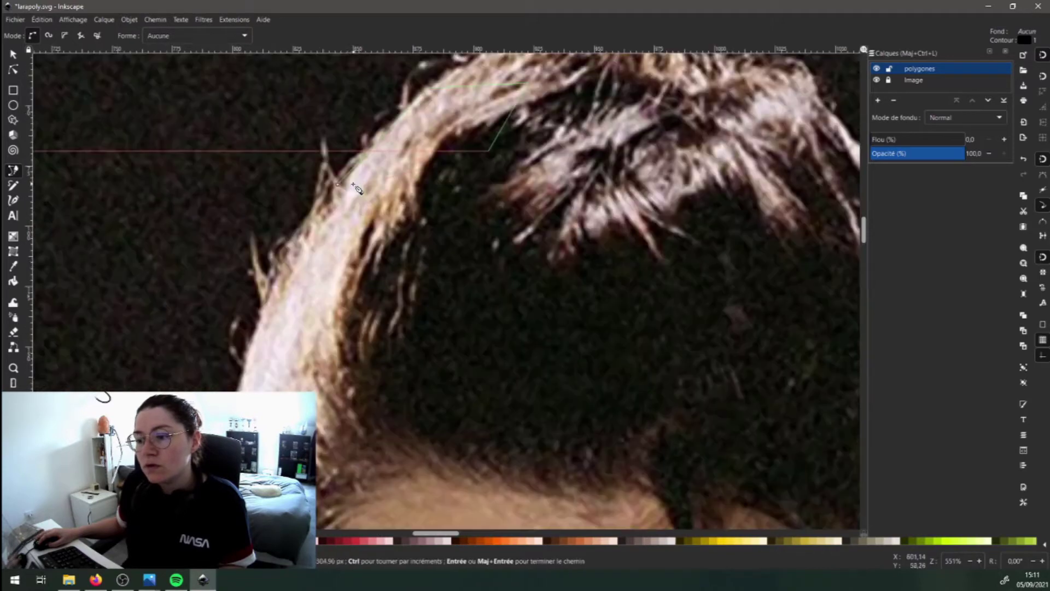
scroll(348, 295, up, 1)
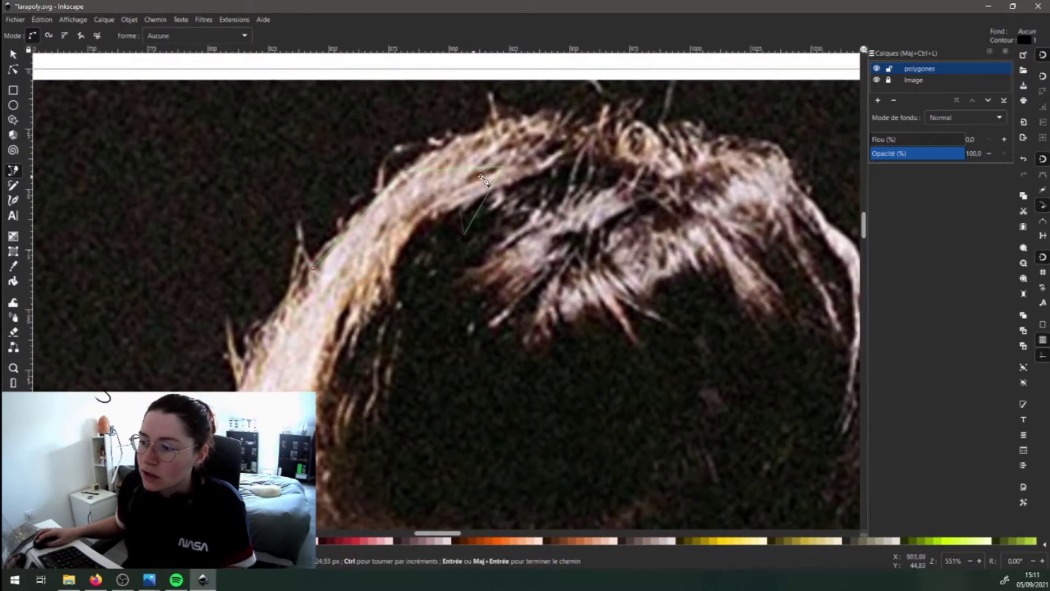
click(312, 268)
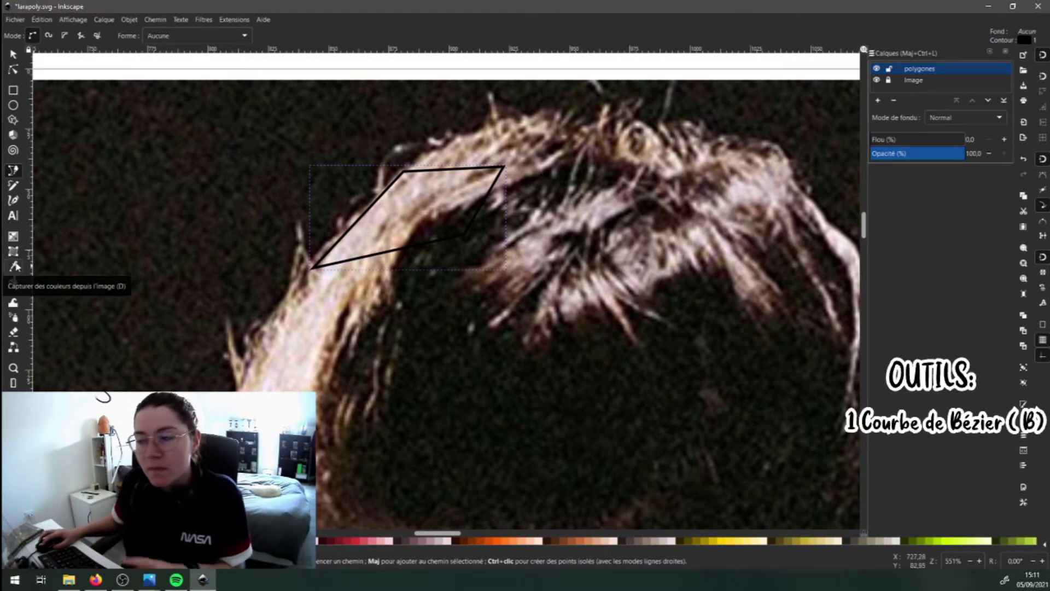
Step: Fill the four-sided polygon with the average colour sampled from a small circle of light hair inside it
click(15, 267)
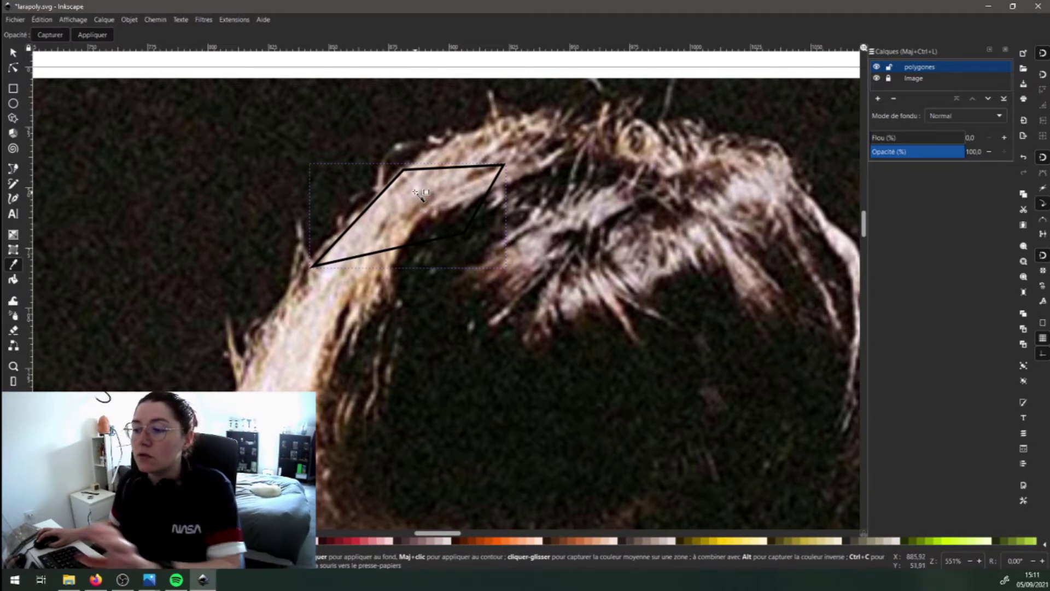
drag(424, 195, 429, 201)
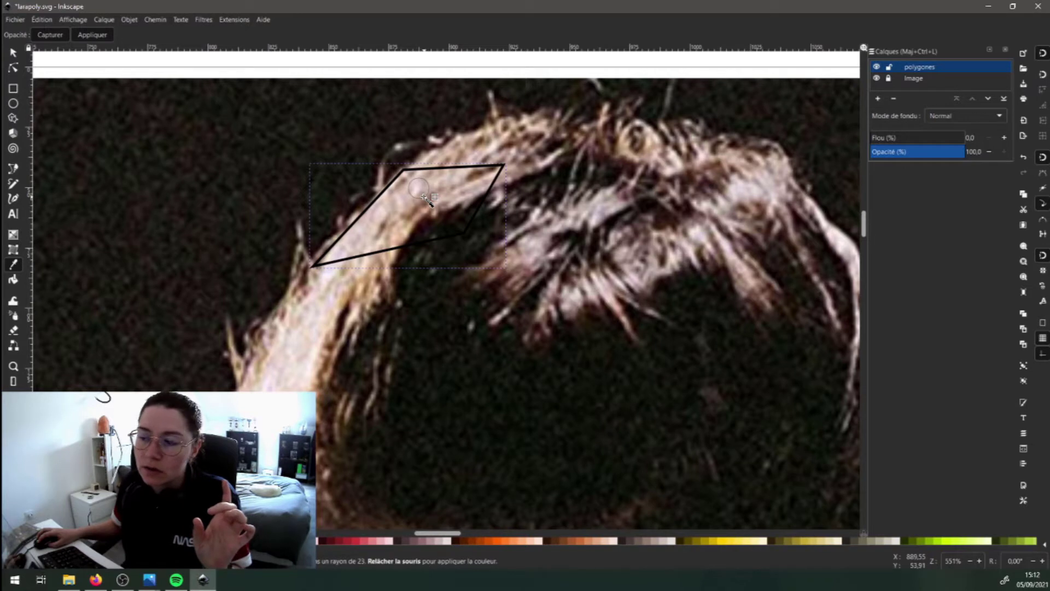
drag(429, 201, 430, 201)
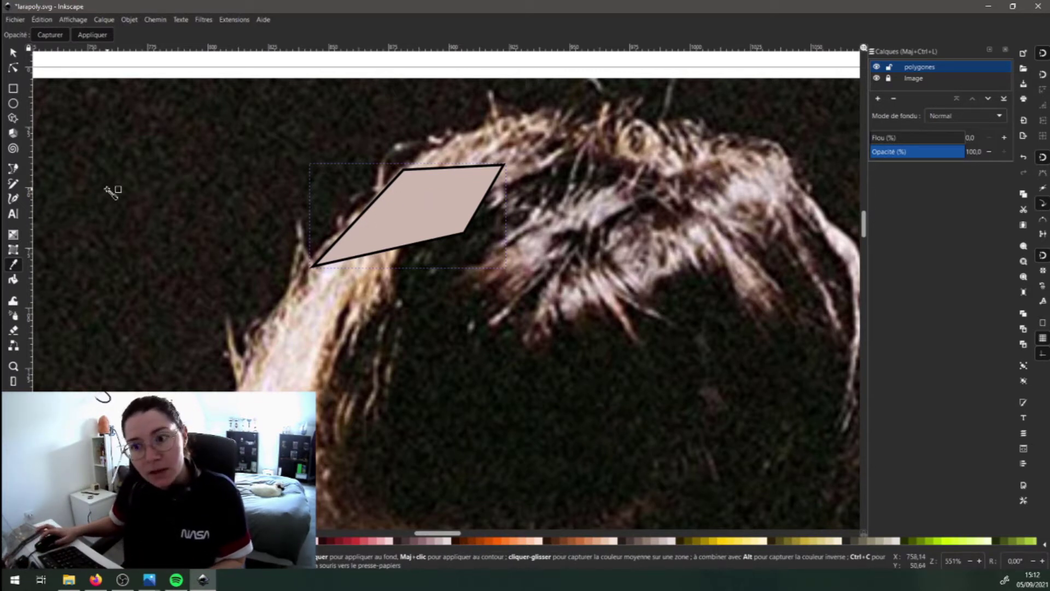
Step: Draw a closed five-sided Bézier polygon over the hair along the top of the head, sharing the filled polygon's upper edge
key(b)
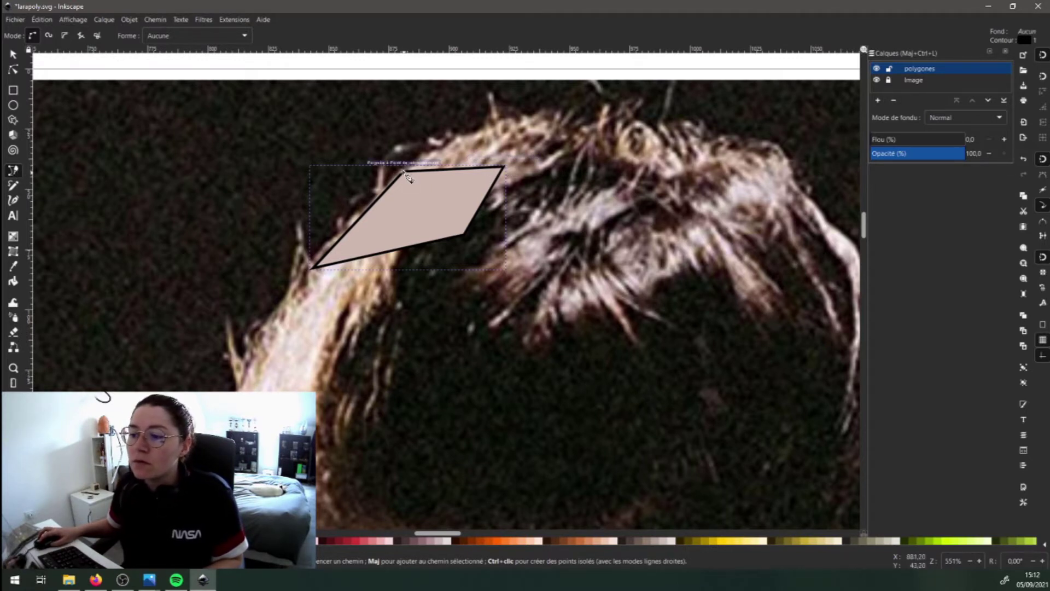
scroll(408, 175, up, 3)
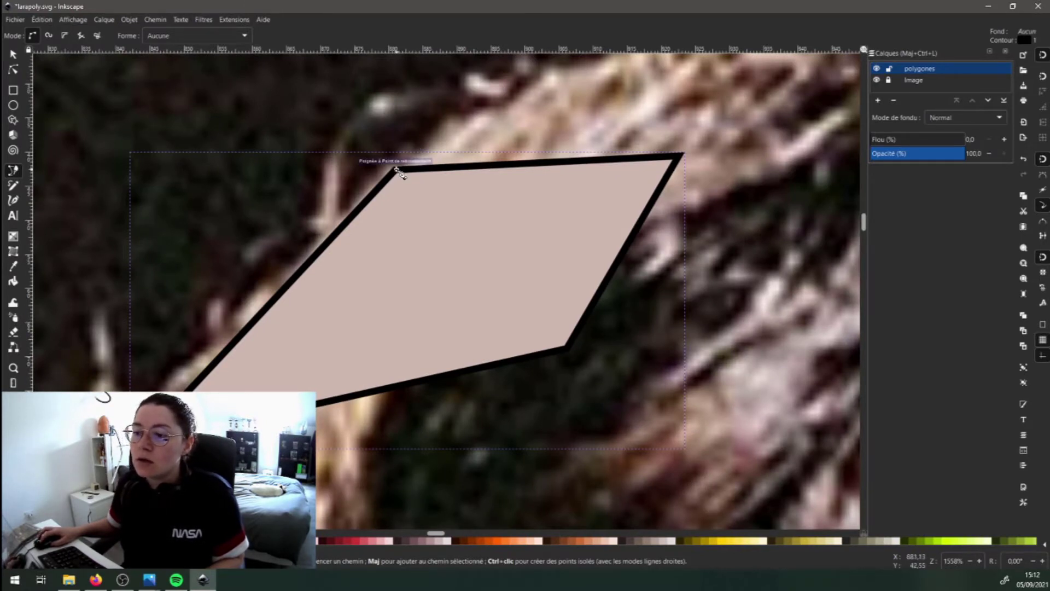
click(397, 170)
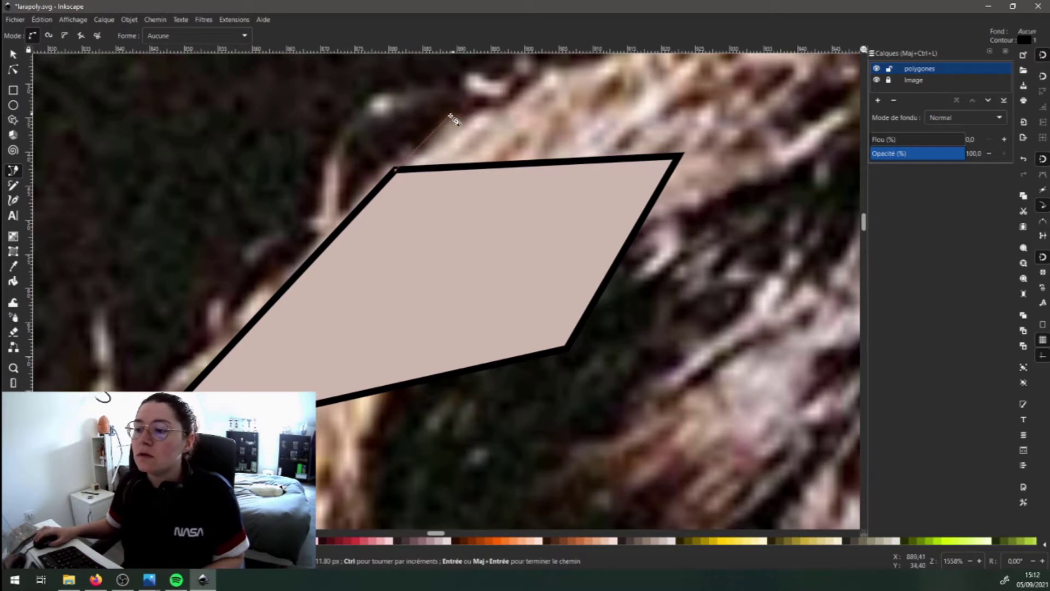
scroll(456, 112, down, 3)
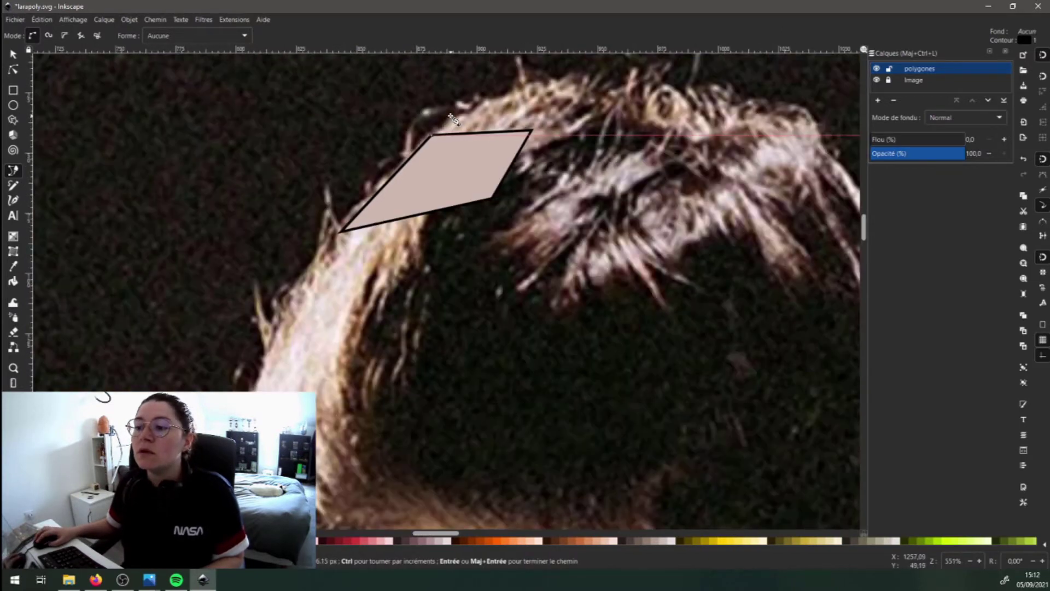
click(530, 79)
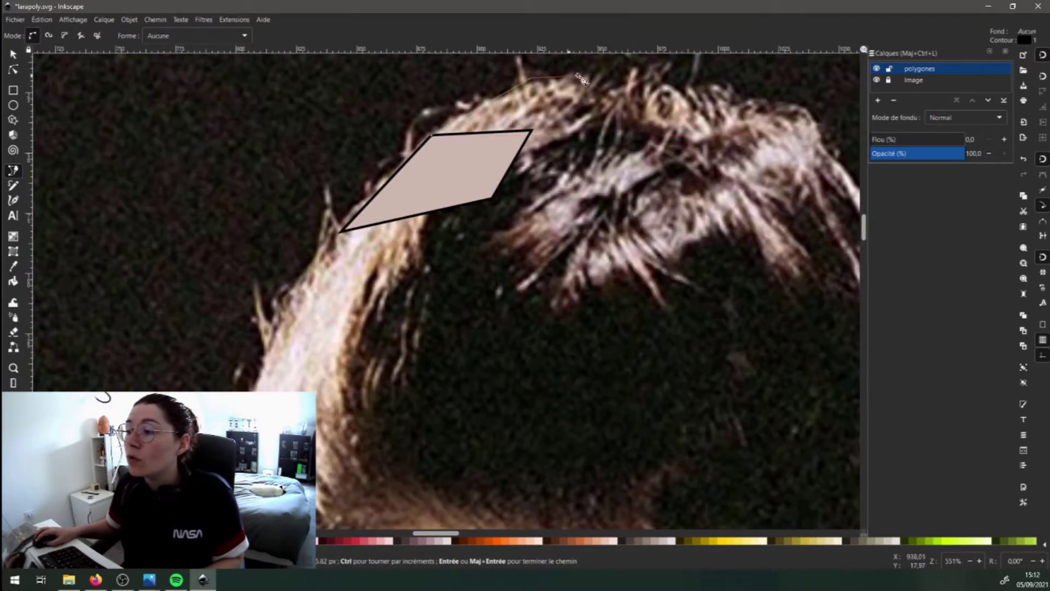
click(628, 75)
click(679, 106)
click(532, 130)
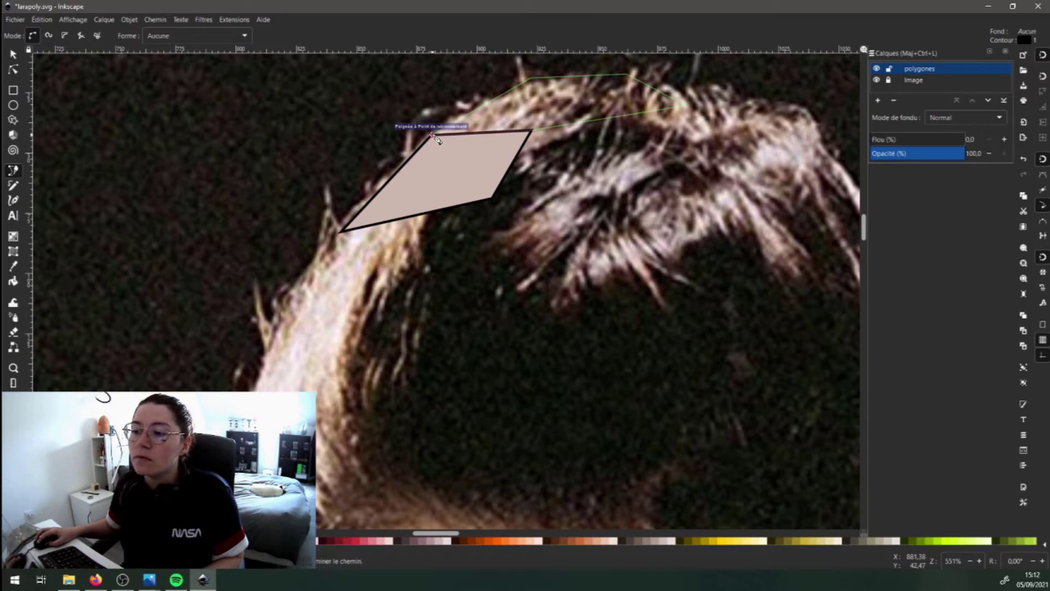
click(433, 135)
Step: Fill the five-sided polygon with the average hair colour sampled from a circular area near its middle
scroll(591, 96, up, 1)
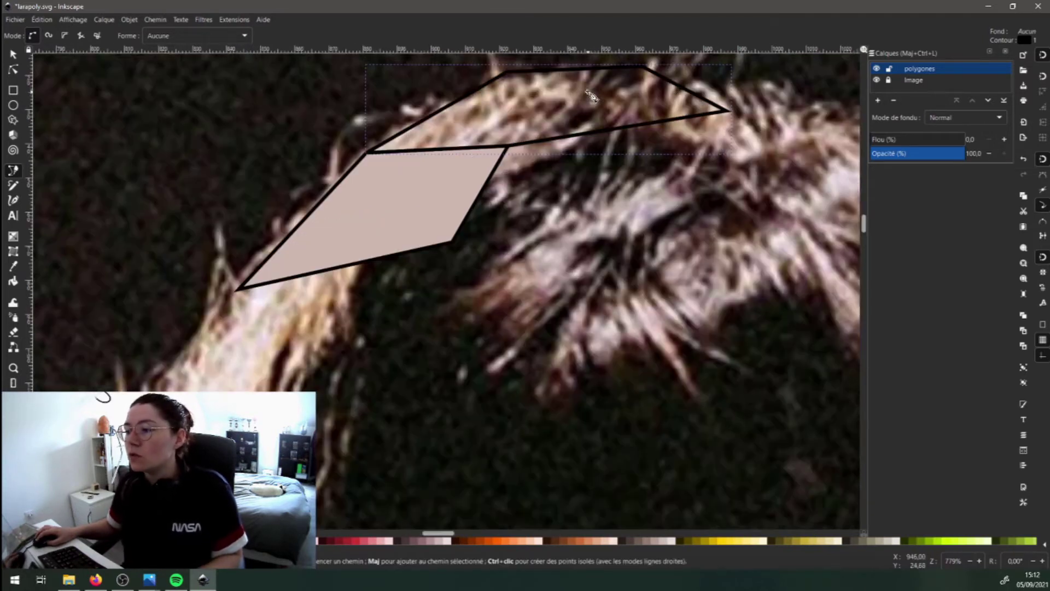
scroll(592, 96, up, 1)
scroll(547, 197, up, 5)
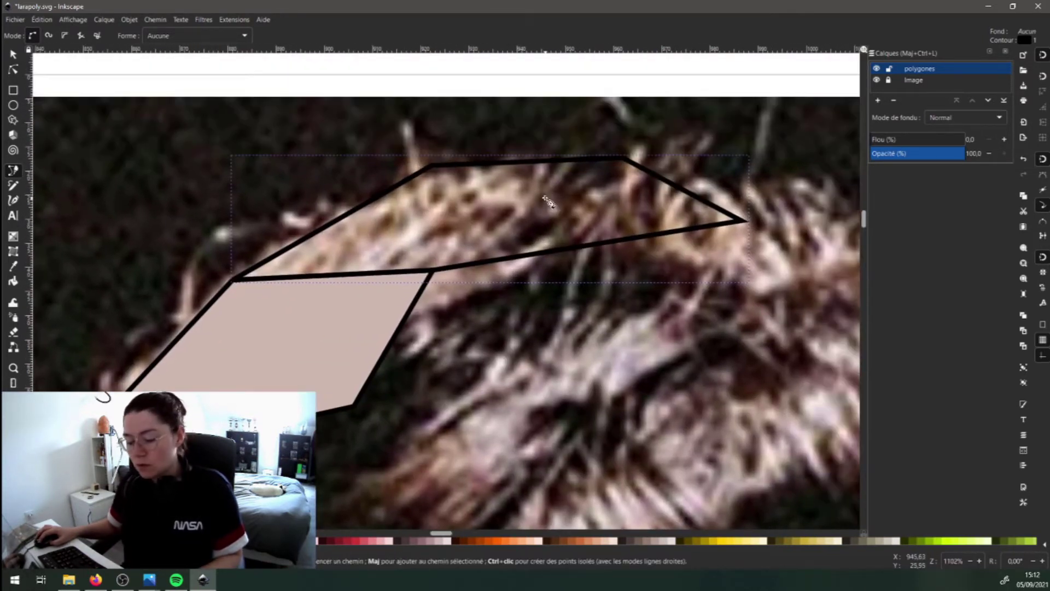
key(d)
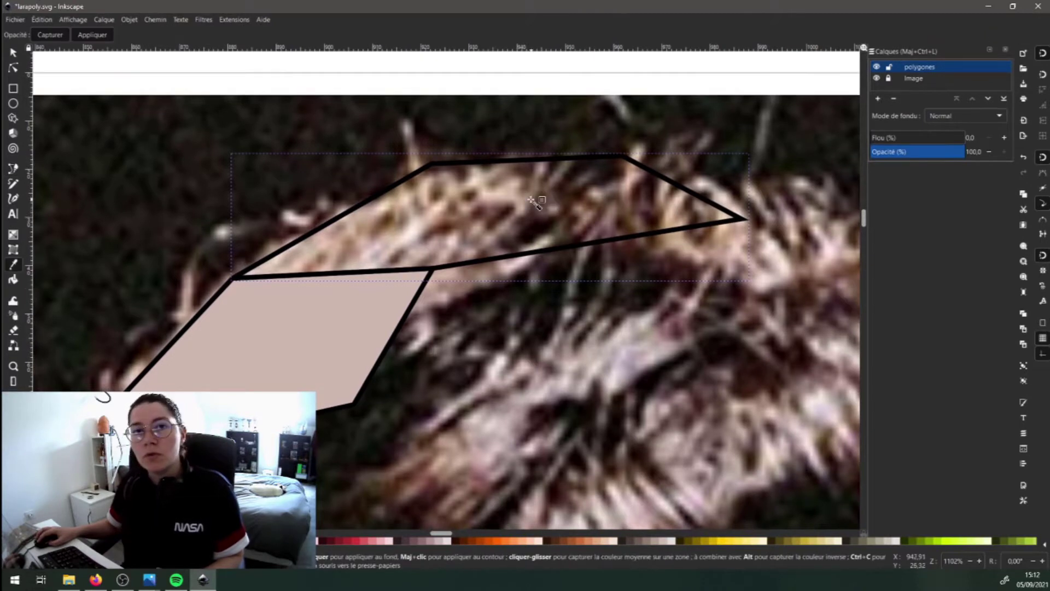
drag(513, 200, 533, 210)
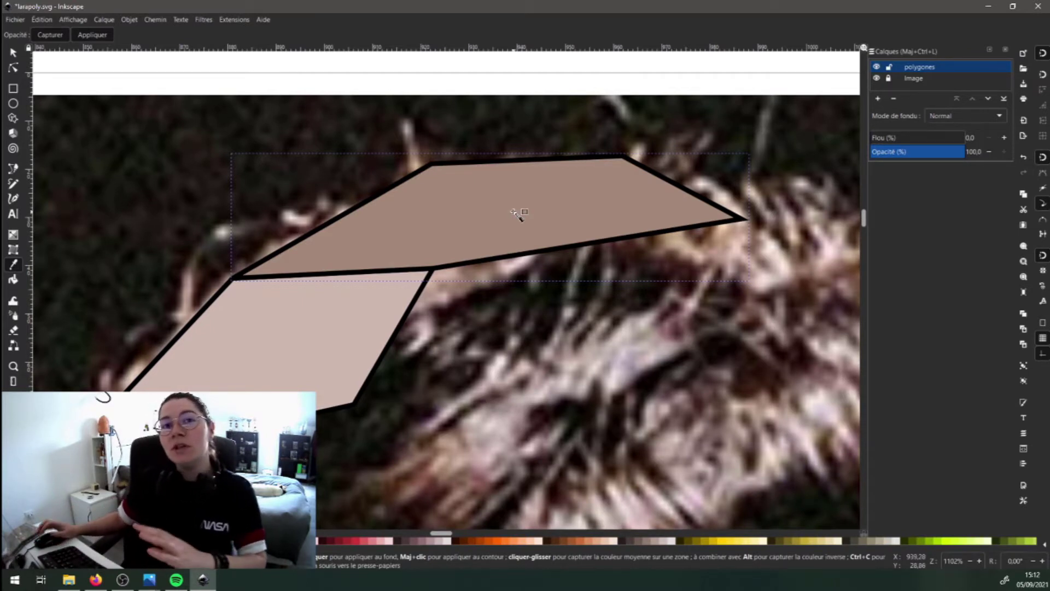
Step: Draw a closed four-sided Bézier polygon over the dark hair below the brown polygon, sharing the first polygon's right edge
ctrl+scroll(506, 203, down, 2)
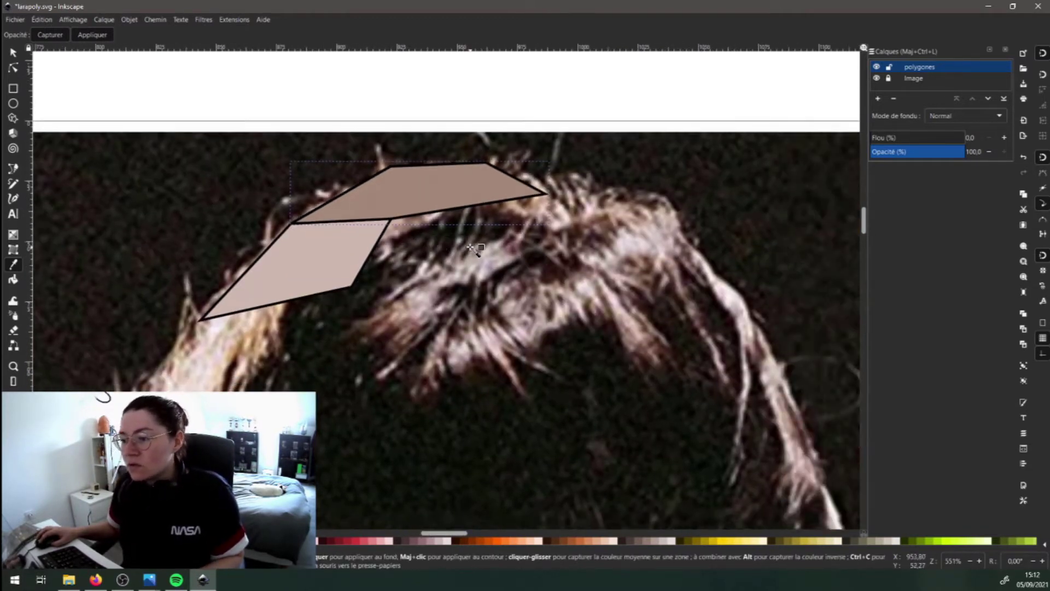
key(b)
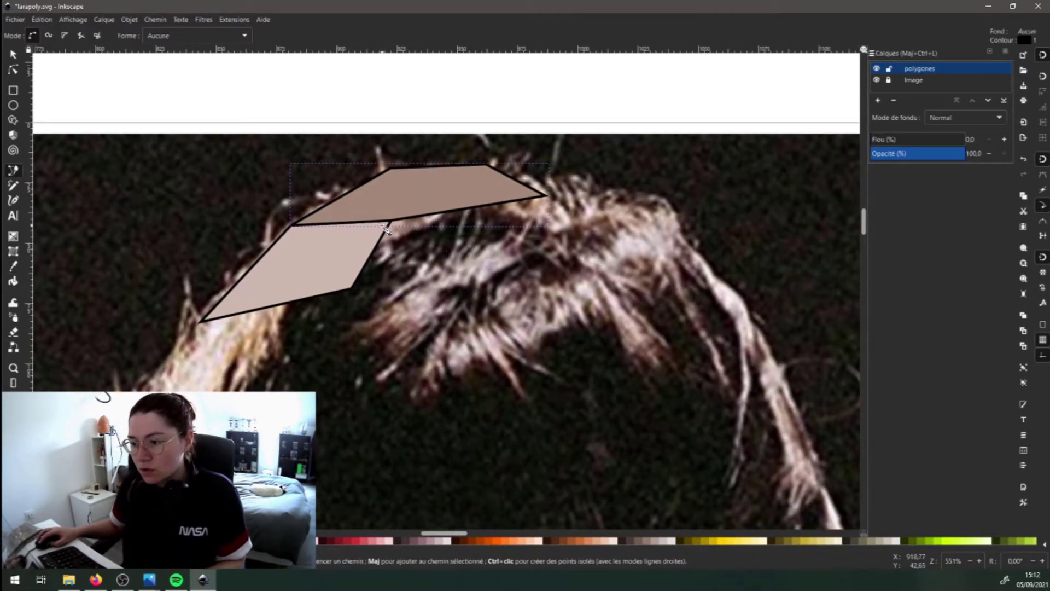
click(391, 222)
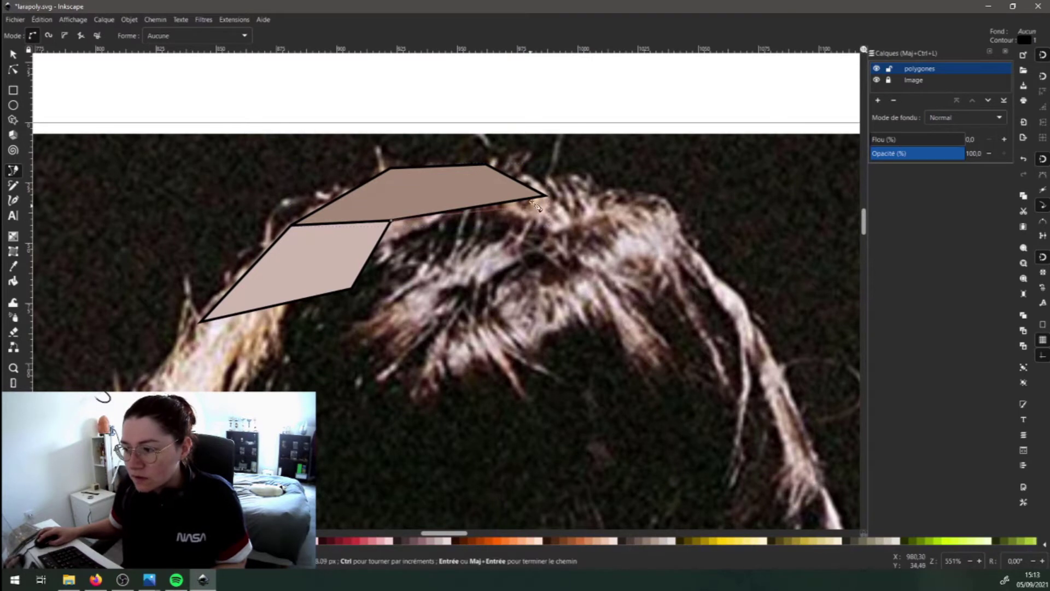
click(482, 207)
click(412, 335)
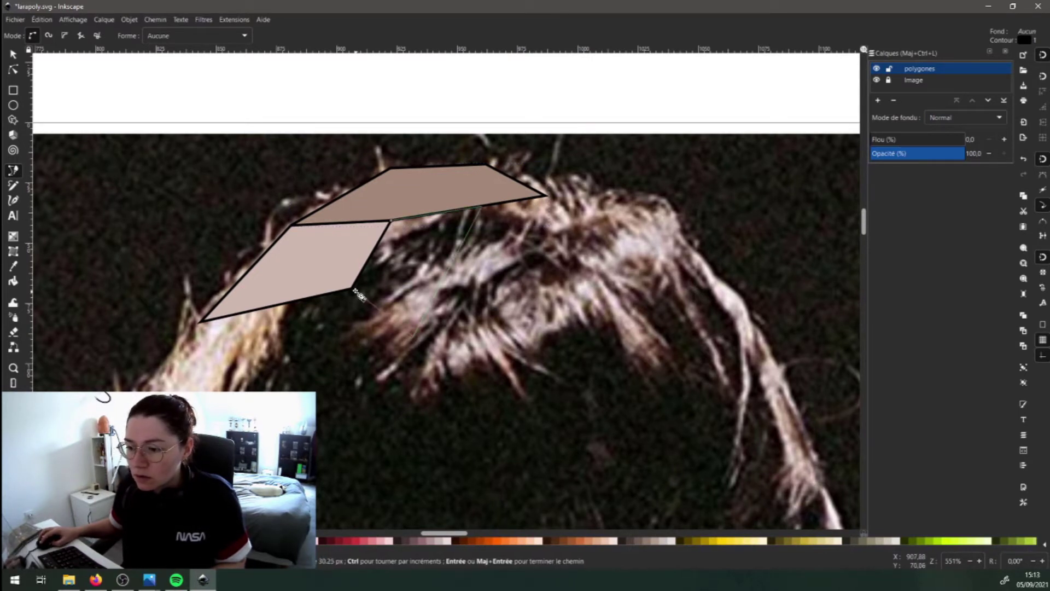
click(352, 288)
click(391, 223)
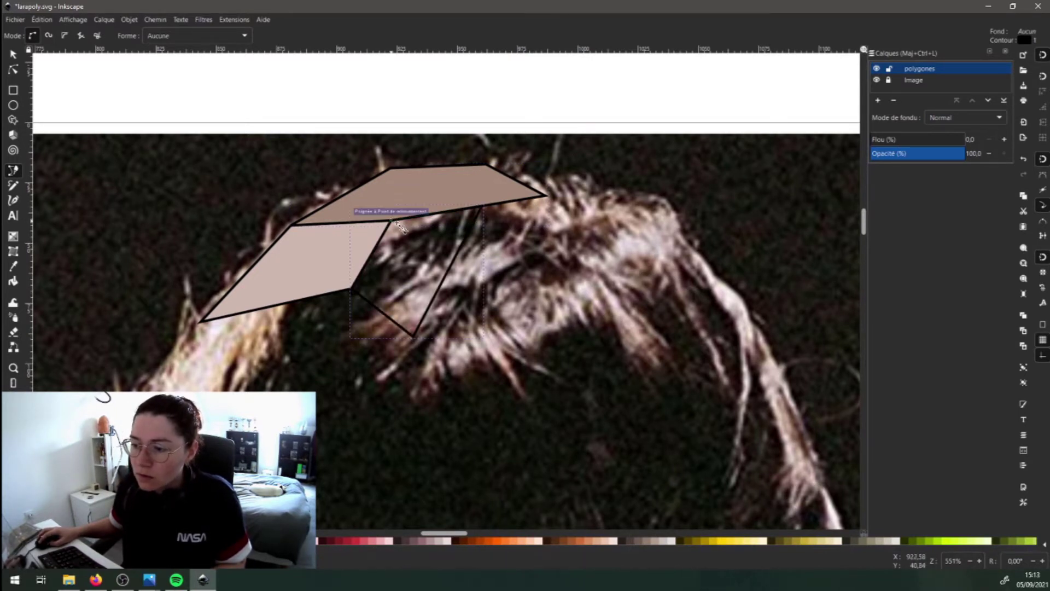
Step: Try to sample the average hair colour for the new dark polygon while nothing is selected
key(s)
key(Escape)
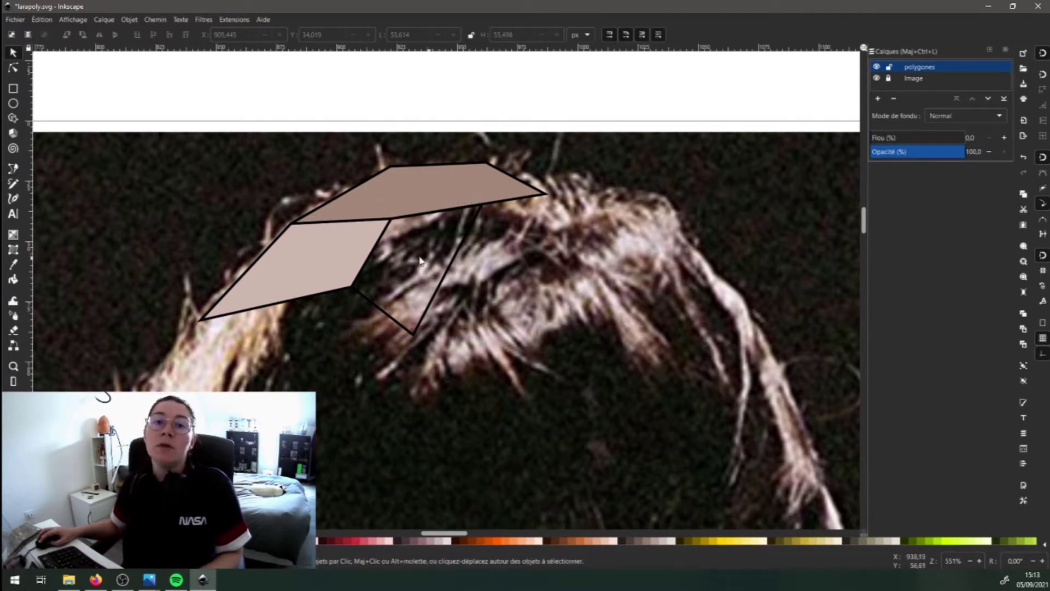
key(d)
drag(418, 256, 430, 271)
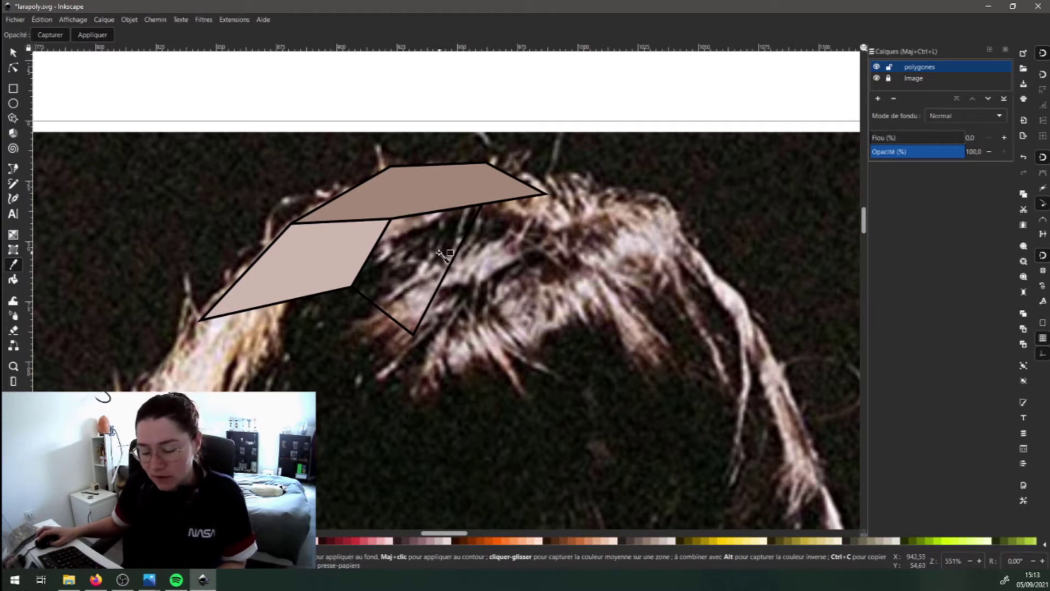
key(s)
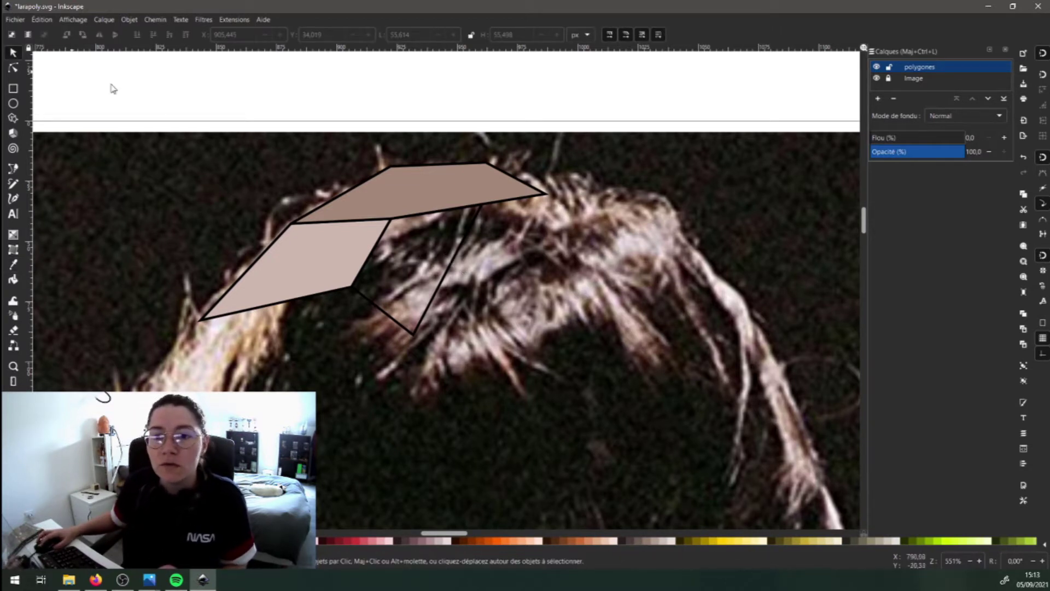
Step: Select the unfilled four-sided polygon and fill it with the average dark hair colour sampled from a circular area inside it
click(447, 273)
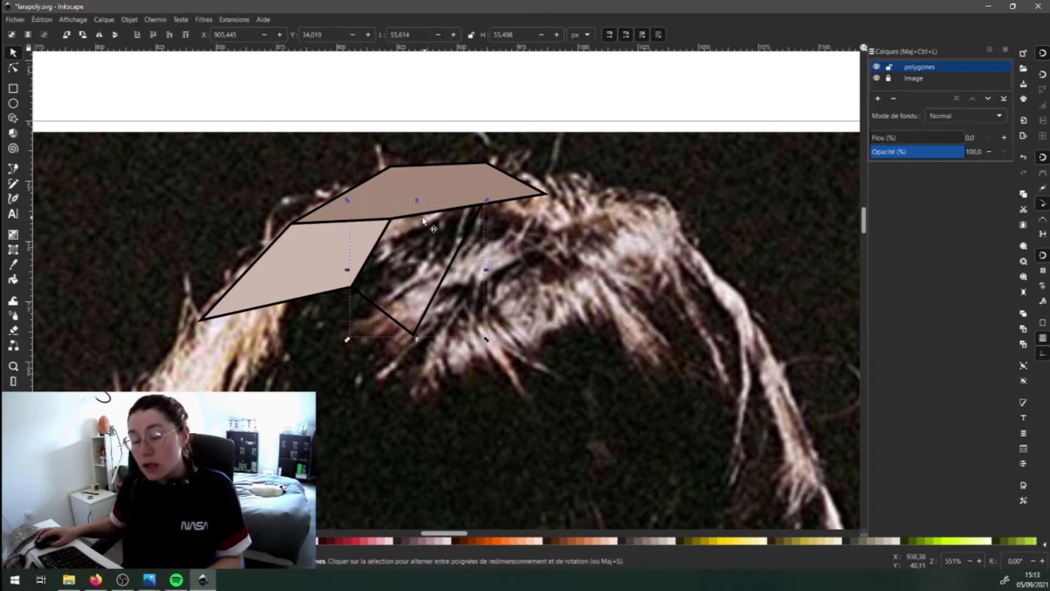
key(d)
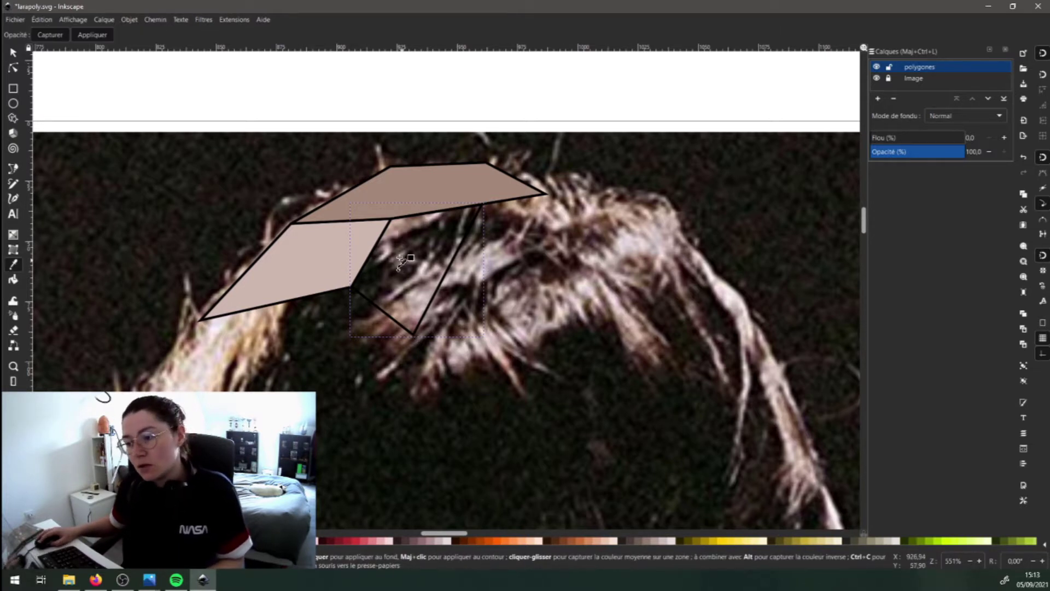
scroll(402, 260, up, 2)
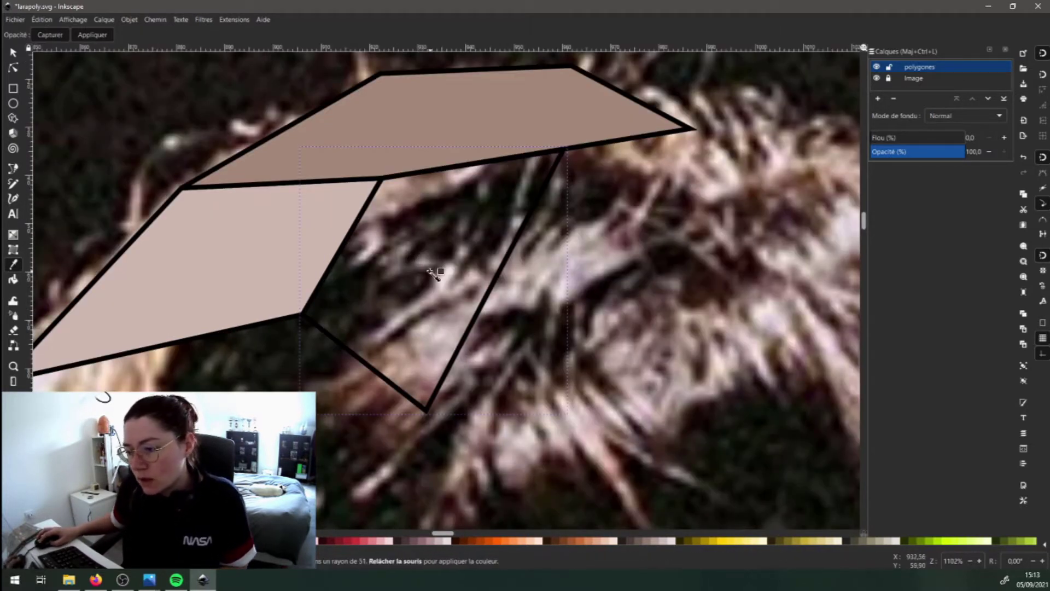
click(441, 273)
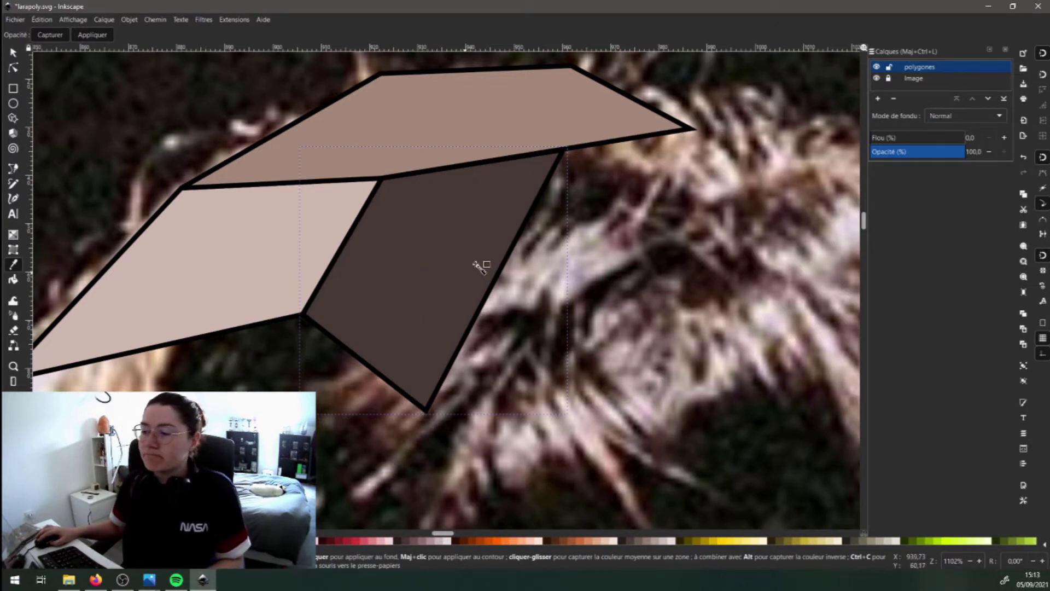
scroll(497, 253, down, 2)
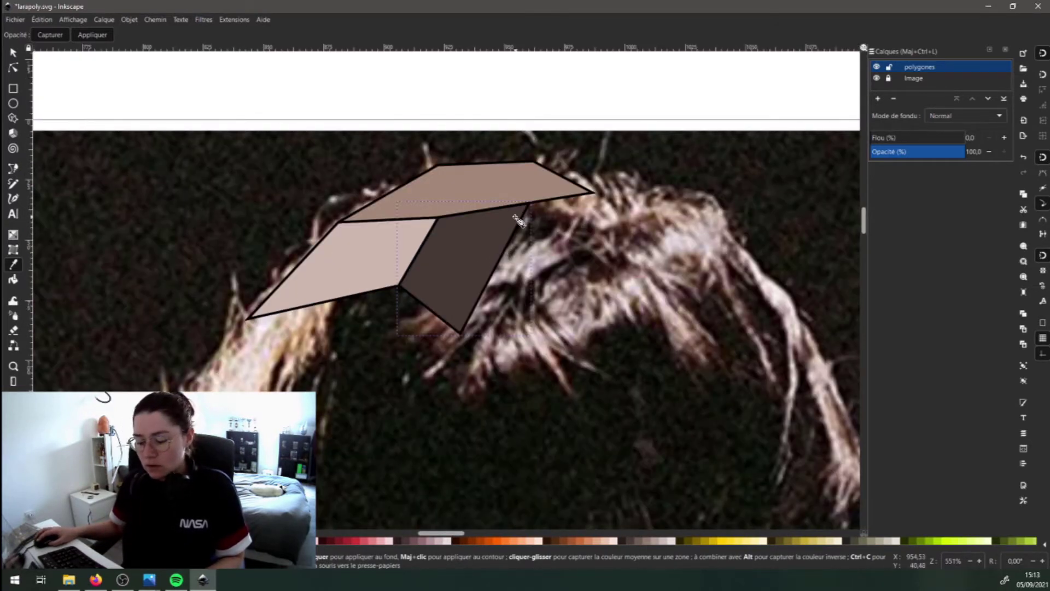
Step: Cover the rest of the hair, the forehead and the ear with adjoining Bézier polygons filled with colours sampled from the photo
key(b)
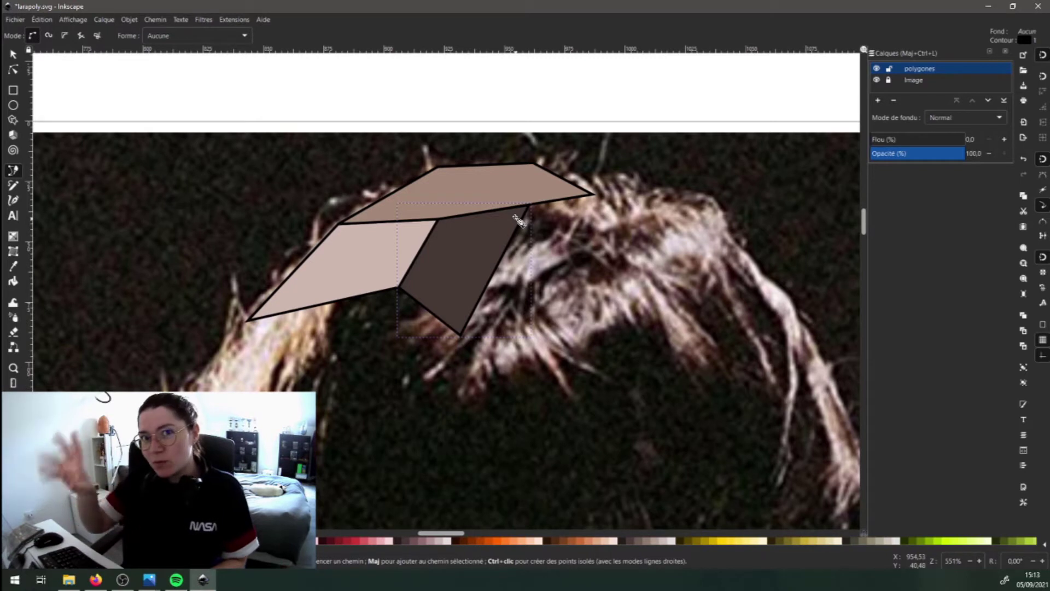
scroll(528, 234, down, 2)
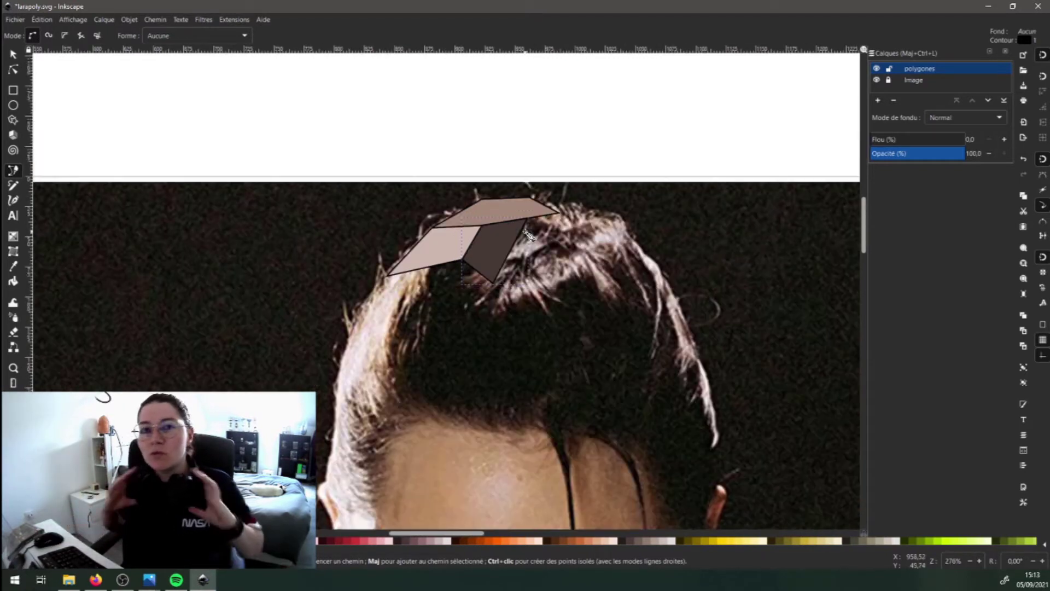
scroll(574, 257, down, 6)
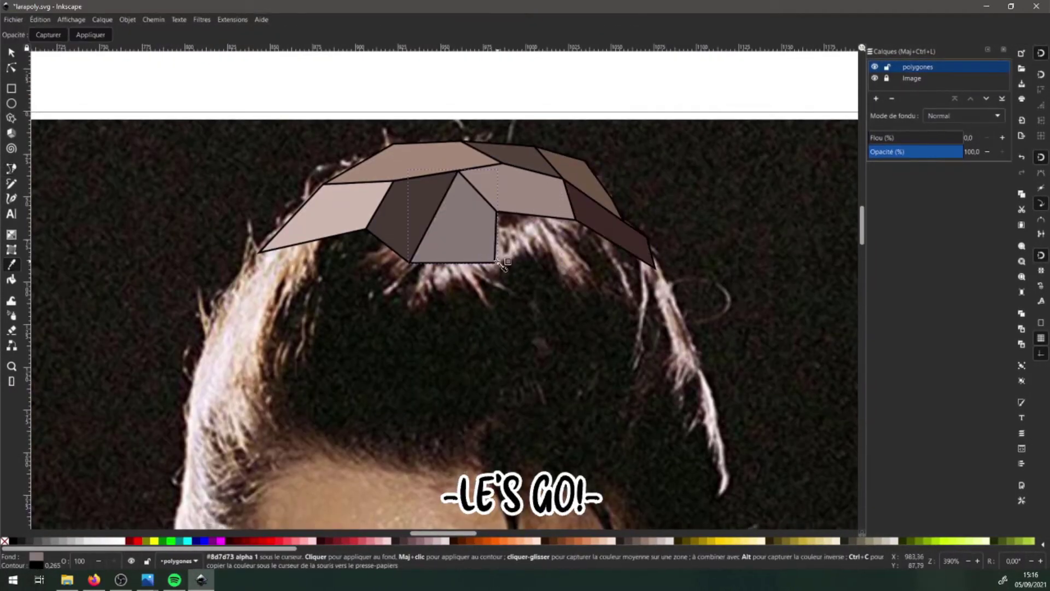
click(578, 228)
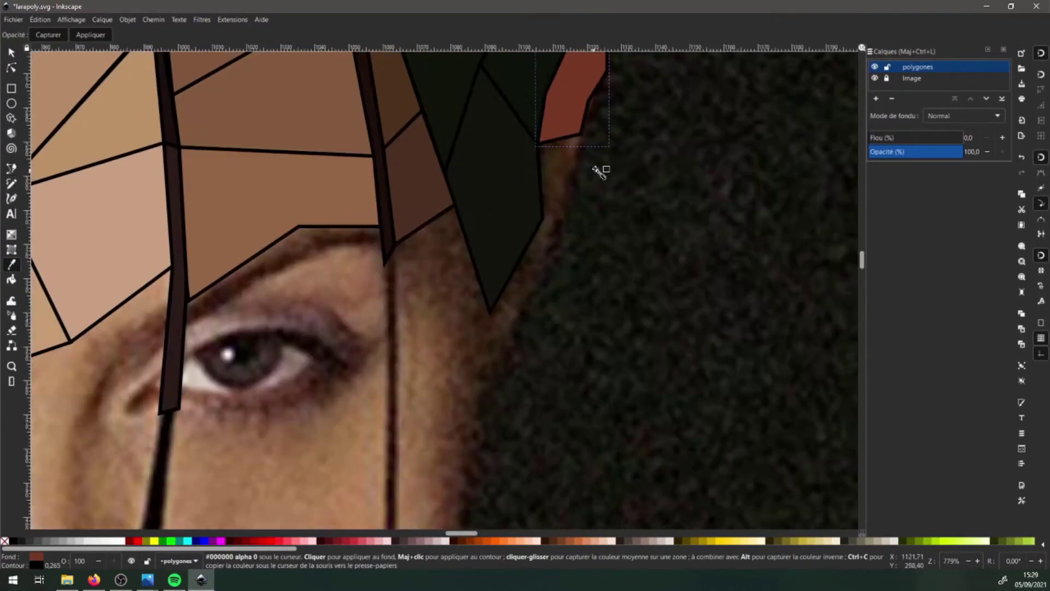
Step: Deselect the current polygon and examine the traced hair and forehead against the untraced part of the portrait
scroll(499, 244, down, 1)
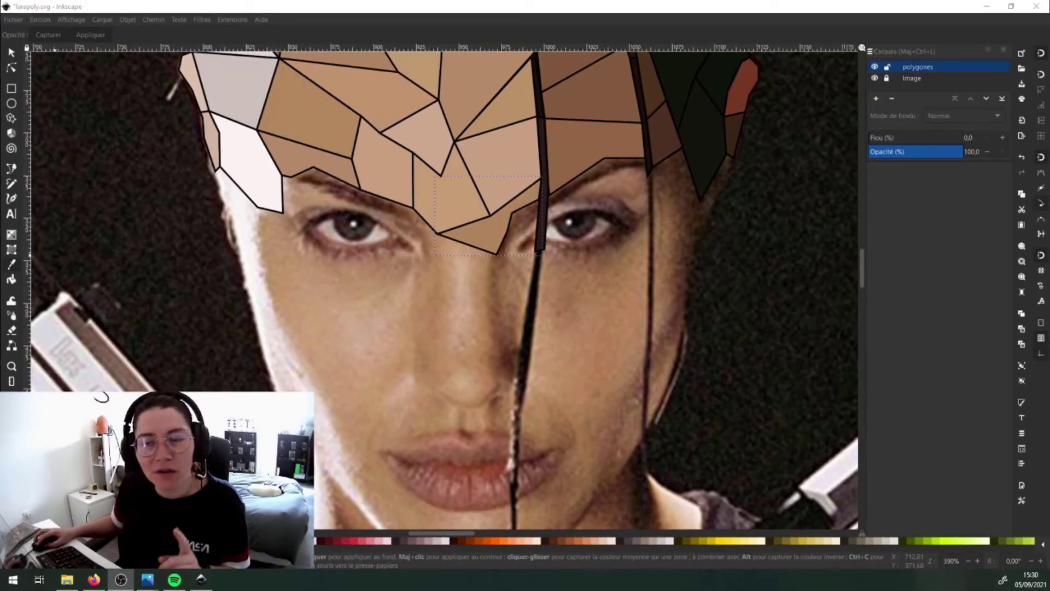
scroll(418, 175, down, 2)
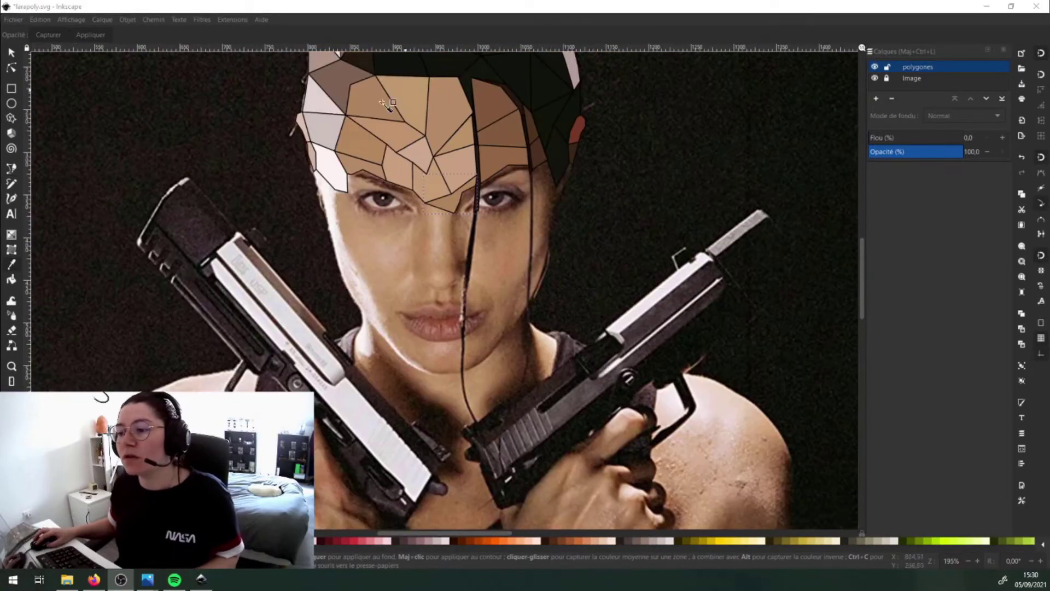
scroll(385, 109, down, 1)
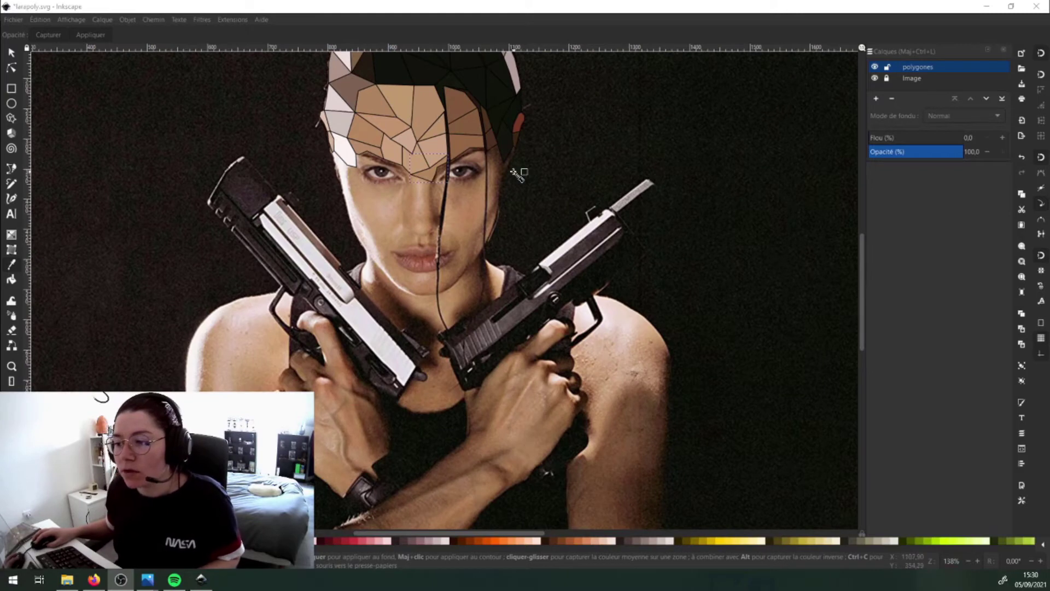
click(12, 54)
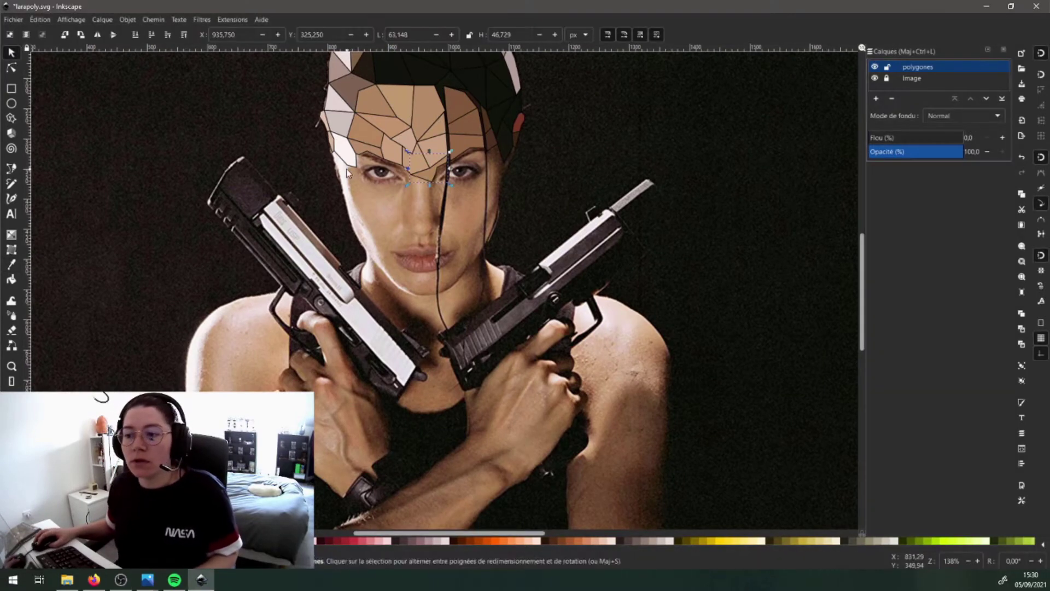
key(Escape)
scroll(347, 172, up, 3)
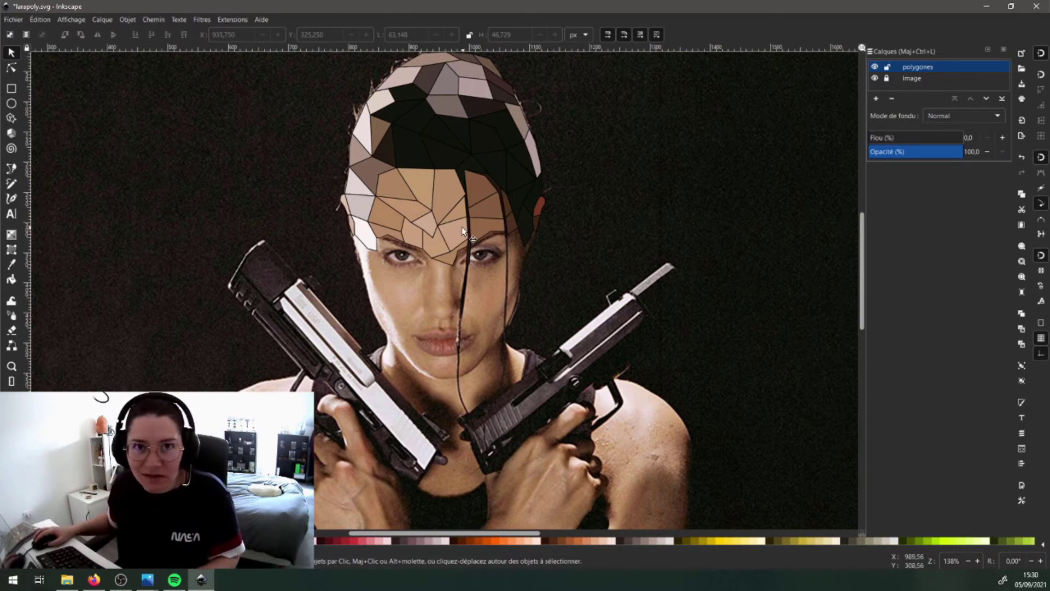
scroll(463, 230, up, 1)
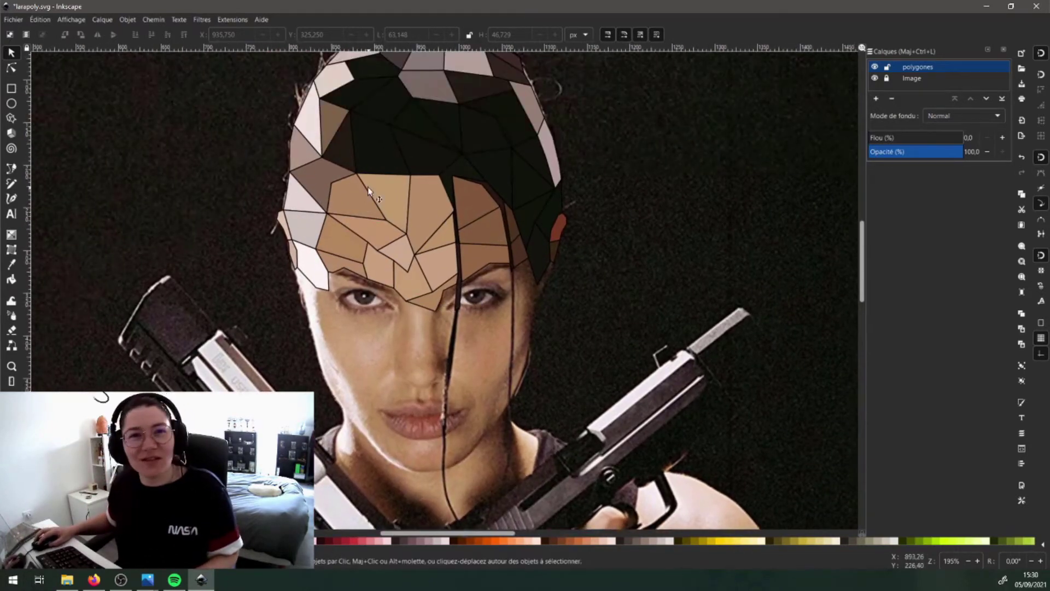
scroll(378, 203, up, 1)
scroll(415, 186, down, 1)
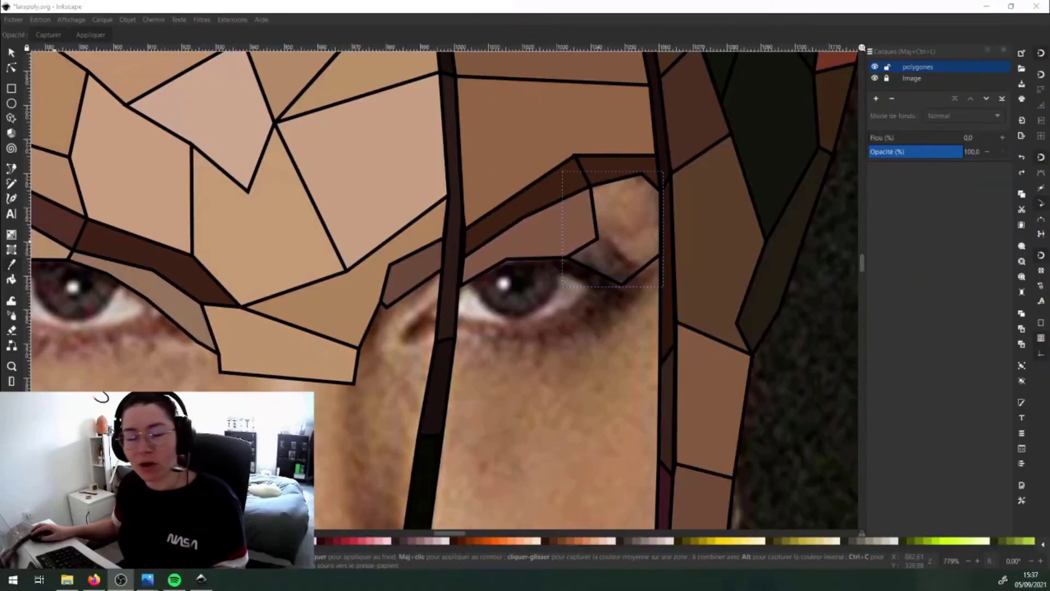
Step: Try colours sampled from different skin areas as the fill of the outer eyelid polygon between the two hair strands, undoing unsuitable ones
click(637, 225)
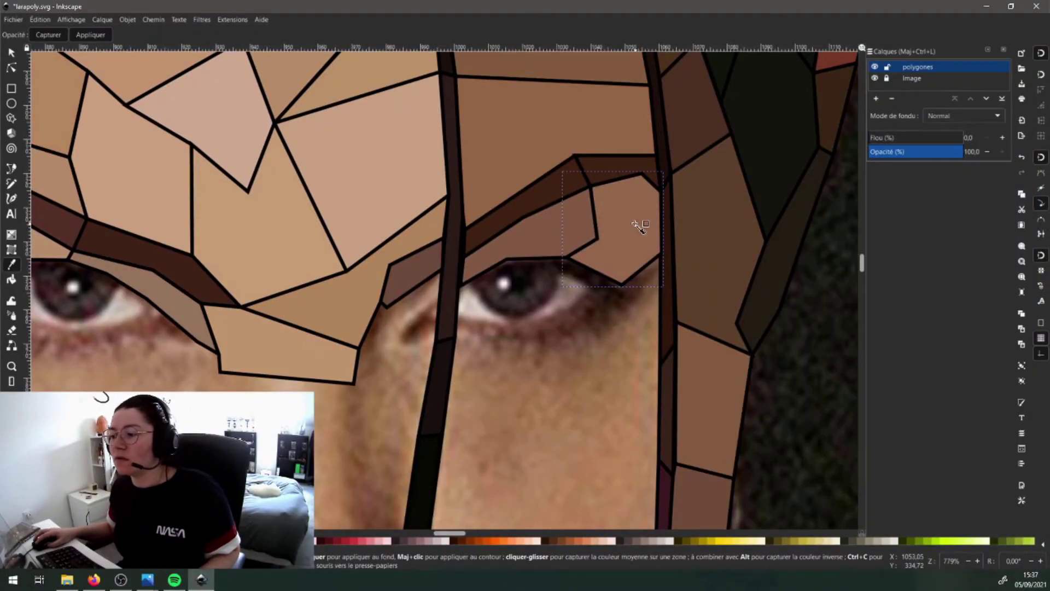
key(ctrl+z)
drag(609, 252, 630, 285)
key(ctrl+z)
key(ctrl+z)
key(ctrl+z)
mouse_move(626, 222)
mouse_down()
mouse_move(639, 220)
mouse_move(636, 211)
mouse_up()
key(ctrl+z)
Step: Trace the eye between the hair strands with filled polygons for its white, pupil, highlight and iris, placing the iris behind pupil and highlight
scroll(636, 211, down, 6)
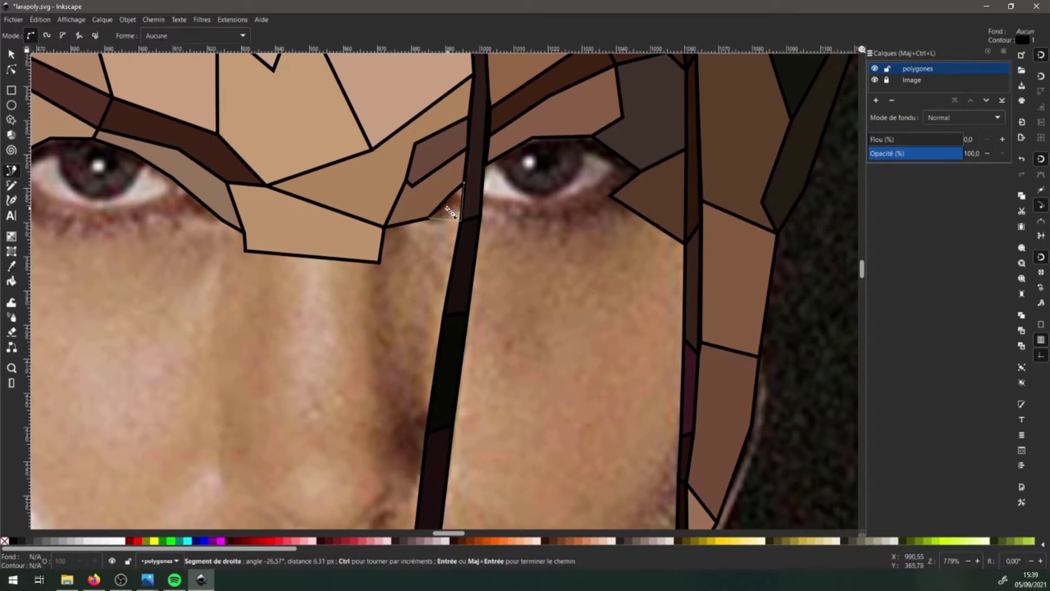
click(574, 140)
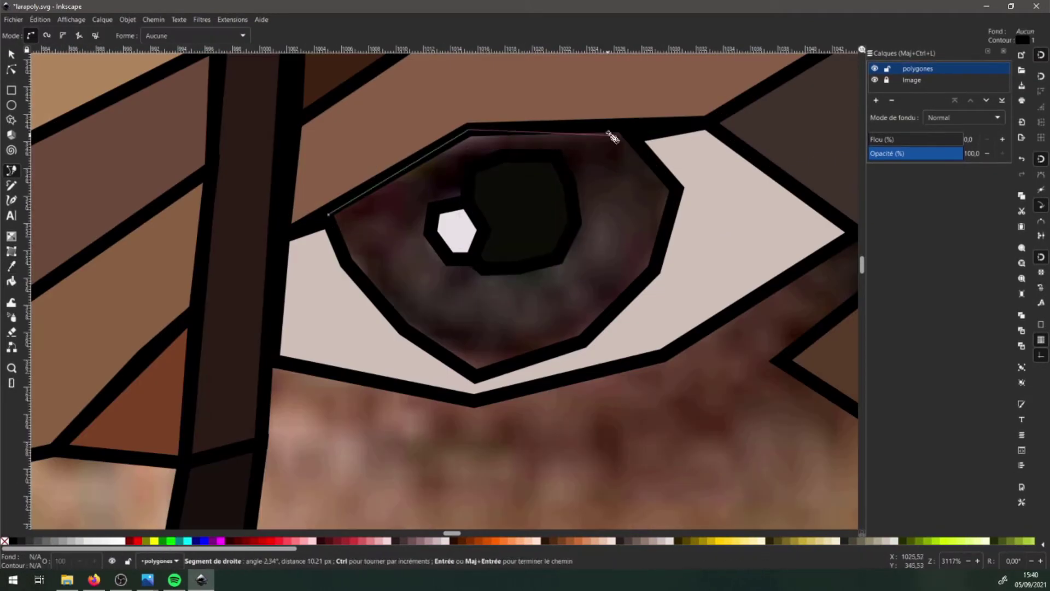
key(d)
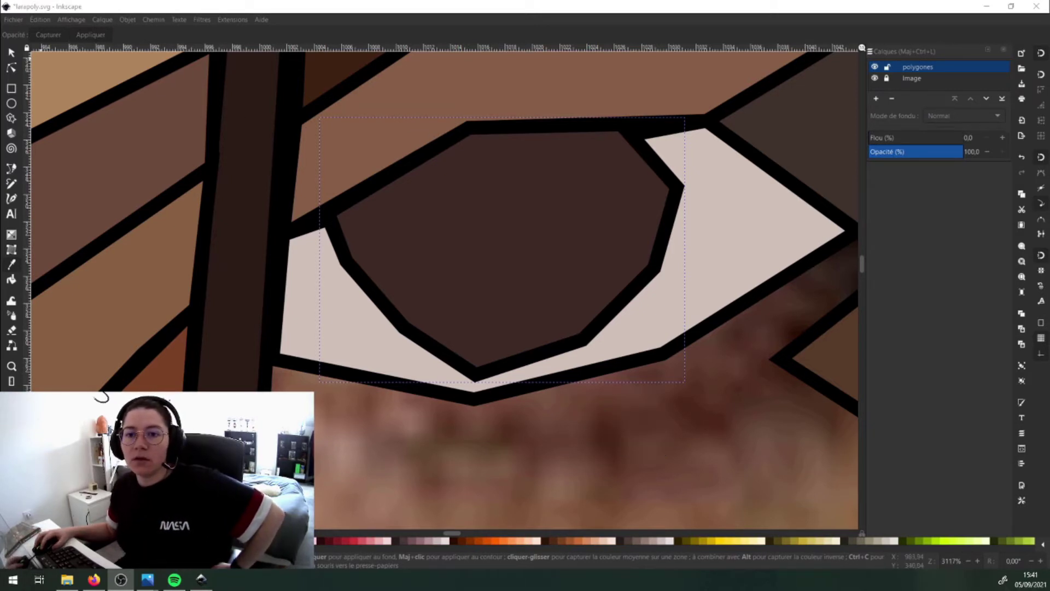
click(15, 57)
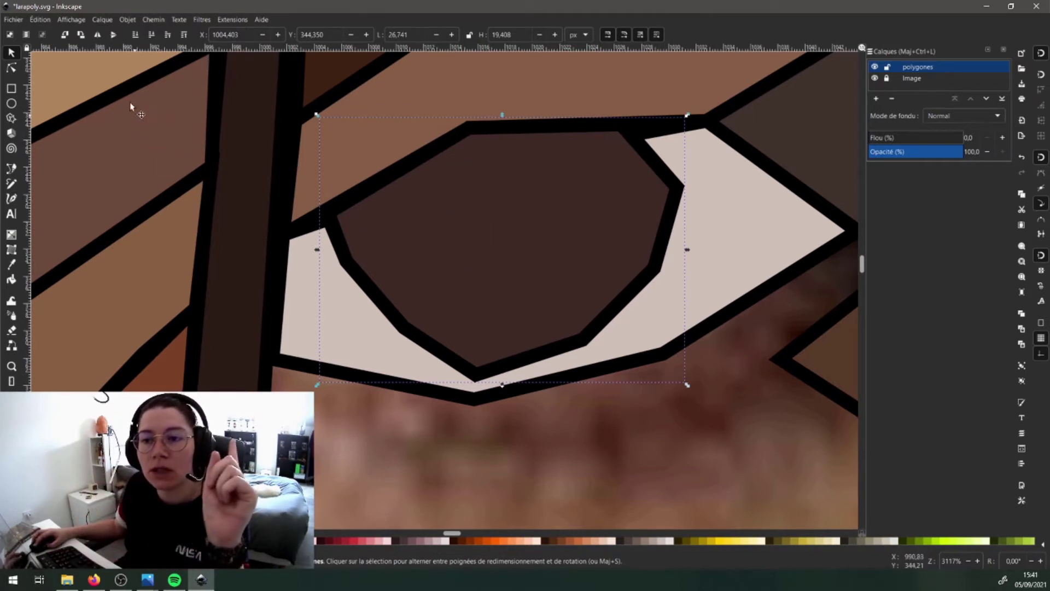
click(135, 38)
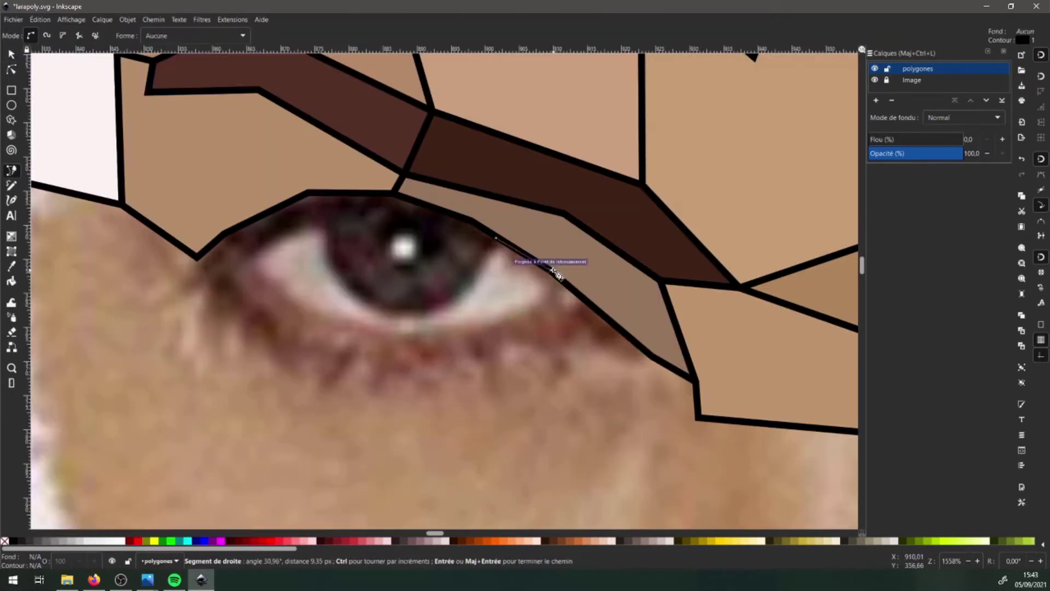
Step: Trace the other eye under its upper lid with Bézier polygons, following the lid's edge along the top of the iris
click(557, 273)
click(330, 226)
click(346, 201)
click(392, 195)
click(470, 218)
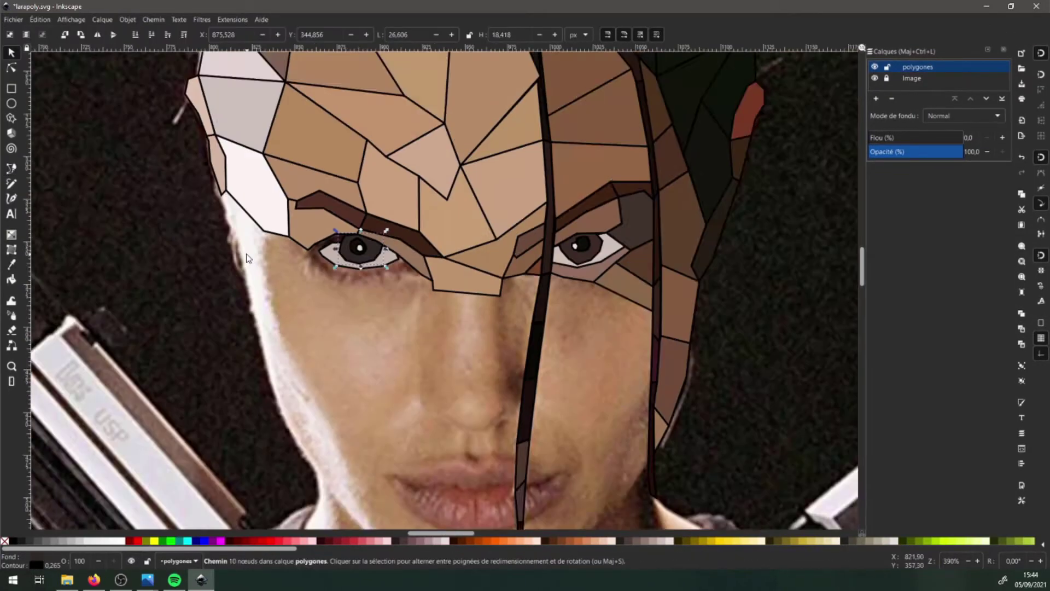
Step: Reshape the eyelid polygon above the untraced eye by moving its lower nodes to follow the eye's upper edge
drag(399, 186, 401, 187)
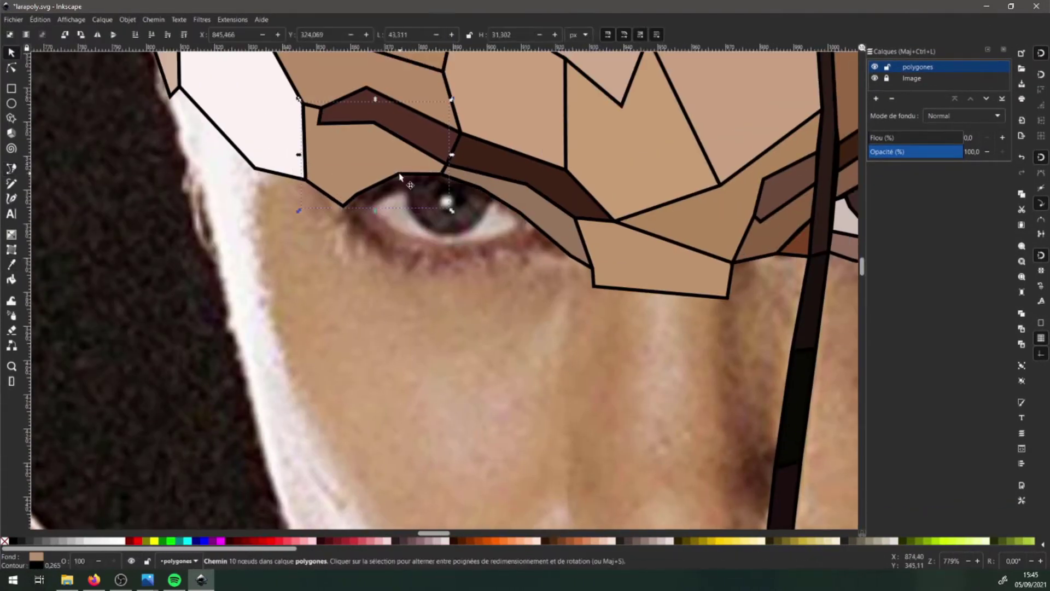
click(395, 195)
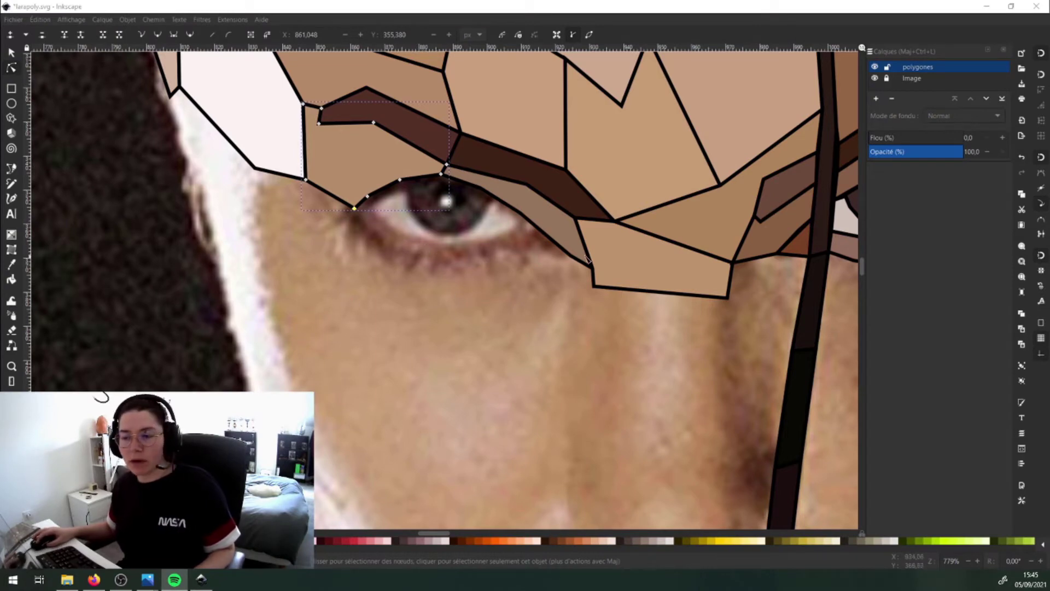
ctrl+scroll(606, 242, down, 2)
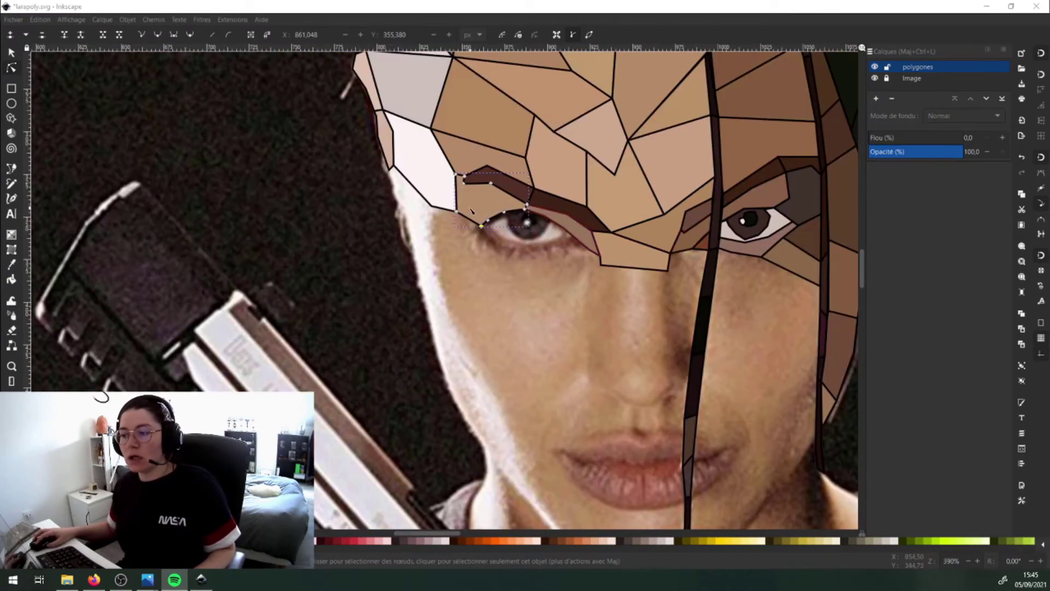
ctrl+scroll(504, 195, up, 1)
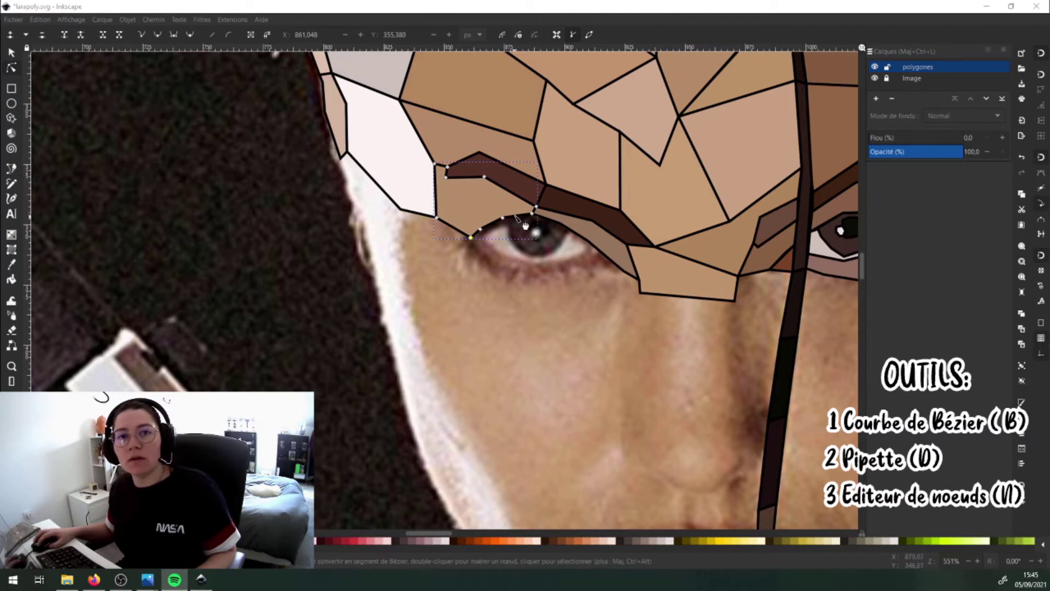
scroll(525, 226, up, 2)
drag(479, 189, 486, 208)
key(space)
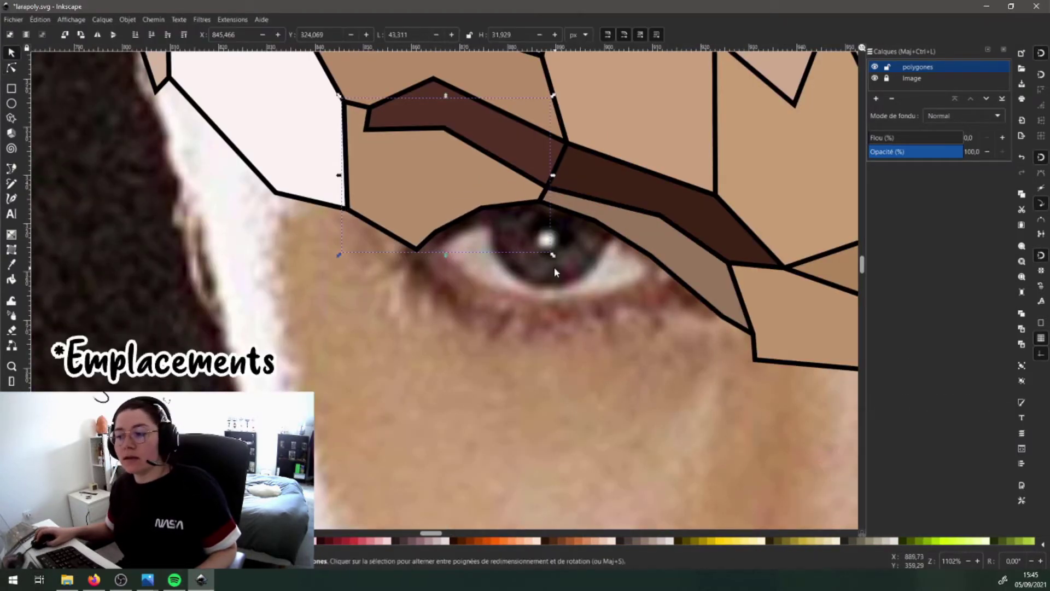
Step: Add a node to the lower edge of the eyelid polygon above the traced iris and move it upward
drag(551, 262, 262, 235)
scroll(718, 213, down, 1)
drag(720, 216, 429, 202)
click(572, 187)
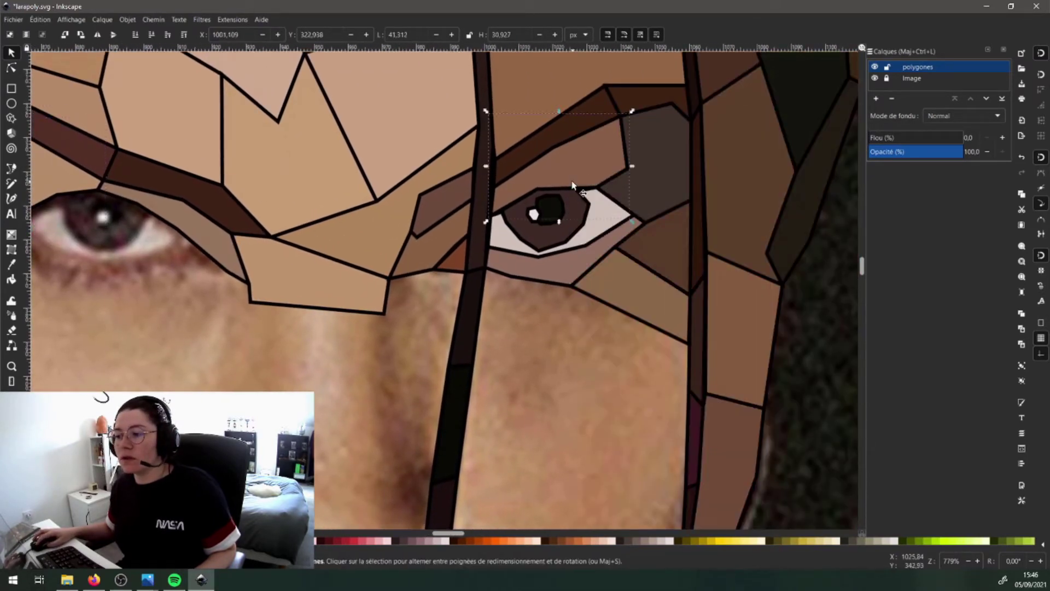
click(11, 68)
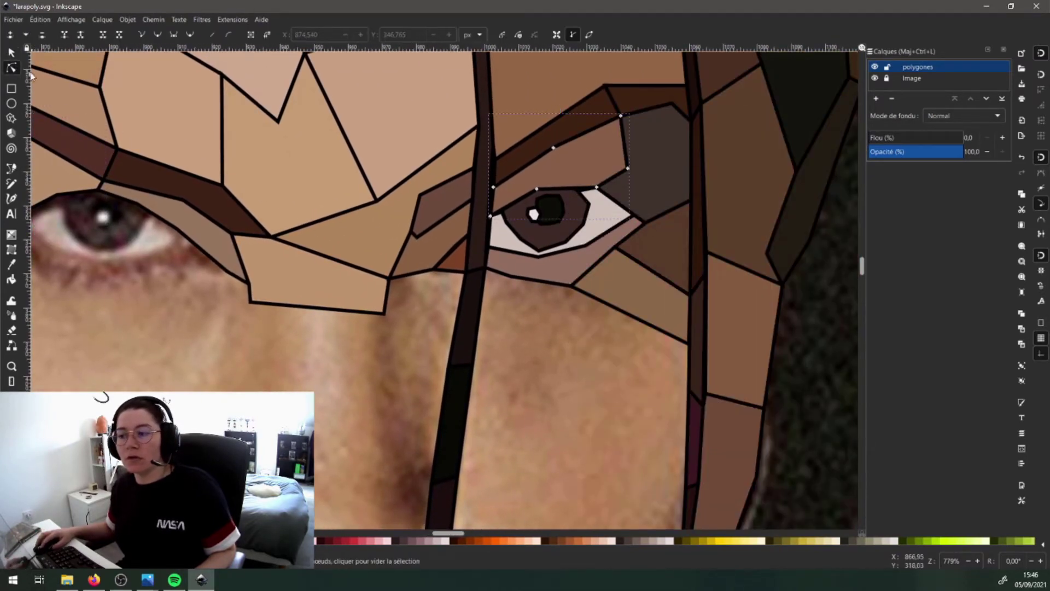
double_click(564, 188)
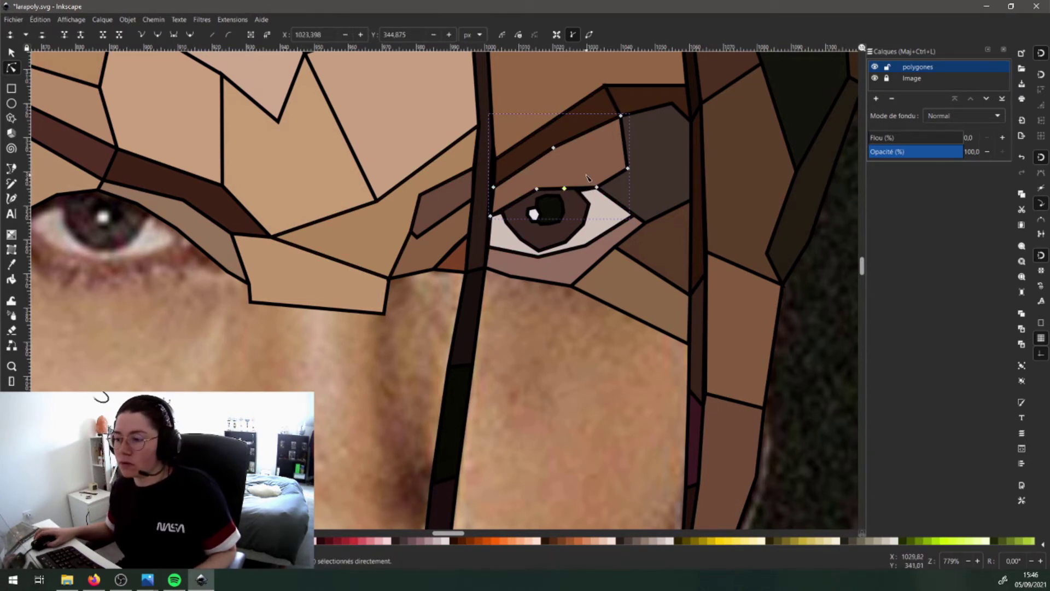
scroll(587, 178, up, 2)
mouse_move(543, 202)
mouse_down()
mouse_move(545, 184)
mouse_move(556, 204)
mouse_move(549, 189)
mouse_up()
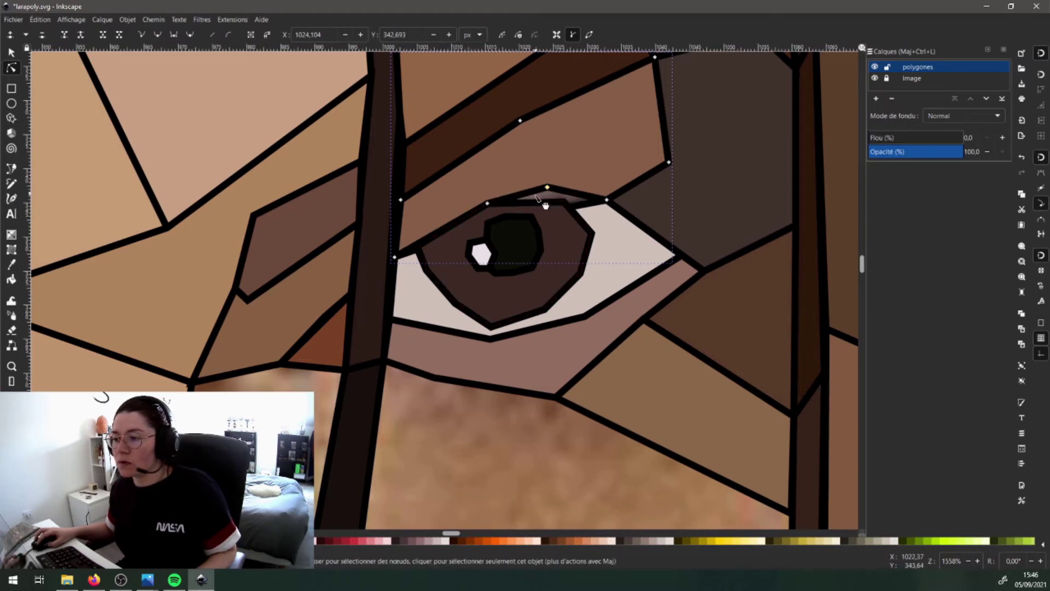
Step: Select the iris polygon of the eye between the hair strands and raise its upper edge towards the eyelid
click(530, 207)
click(537, 203)
drag(538, 204, 536, 203)
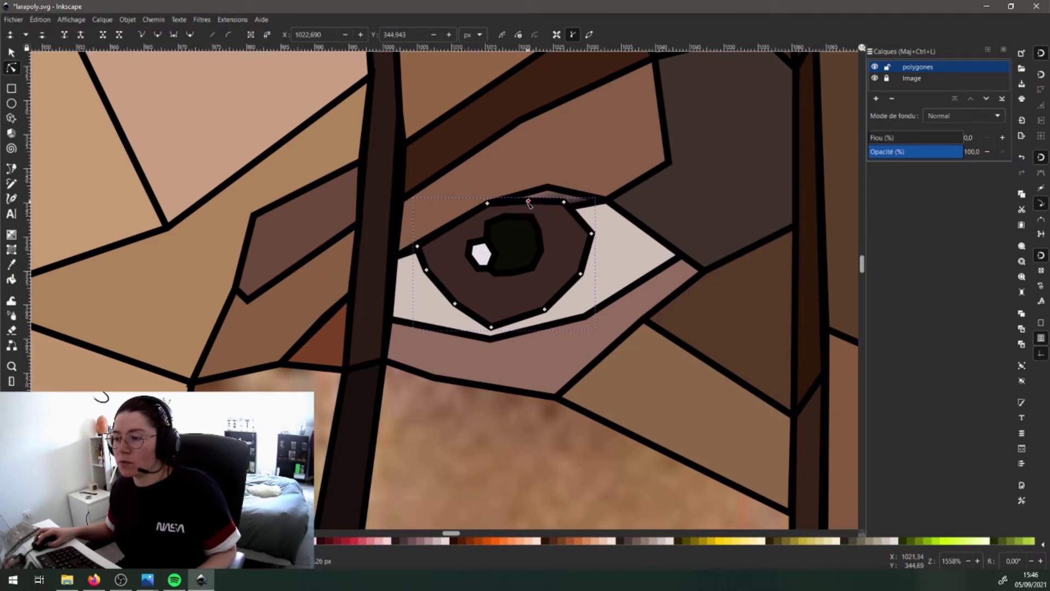
Step: Pull the eye white's inner upper node up beyond the iris and send the polygon to the back, beneath the eyelid
click(569, 208)
drag(569, 209, 518, 181)
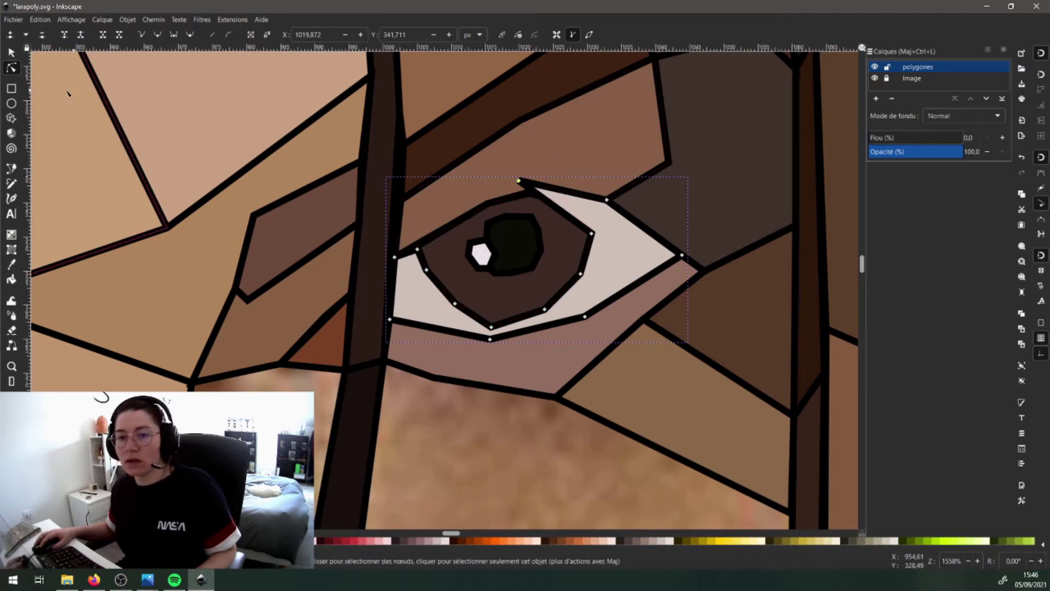
click(12, 53)
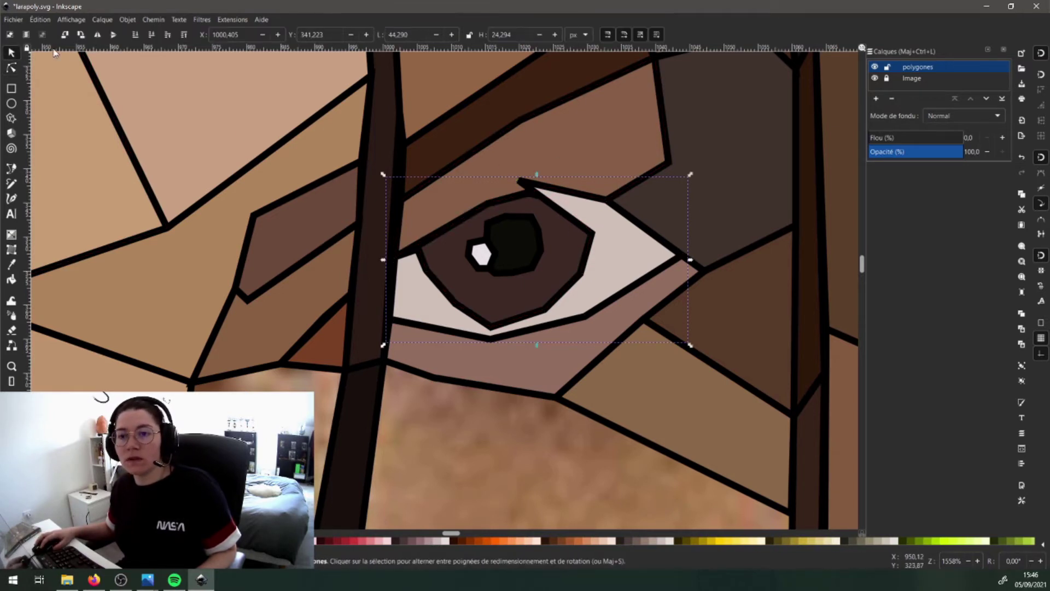
click(135, 36)
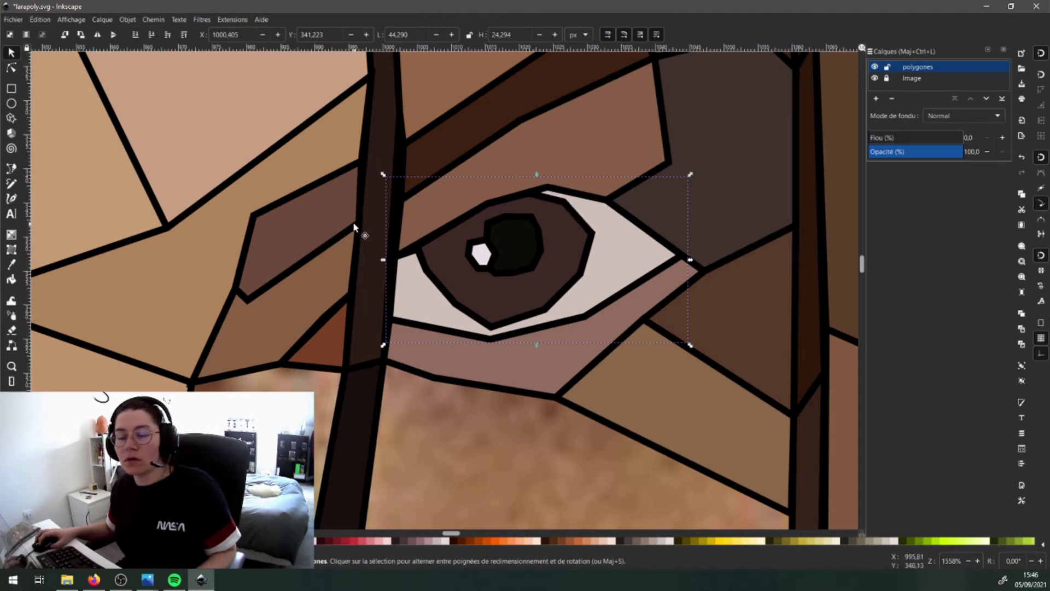
Step: Sample the photo's dark pupil colour as the fill of the other eye's round pupil polygon
ctrl+scroll(461, 254, down, 4)
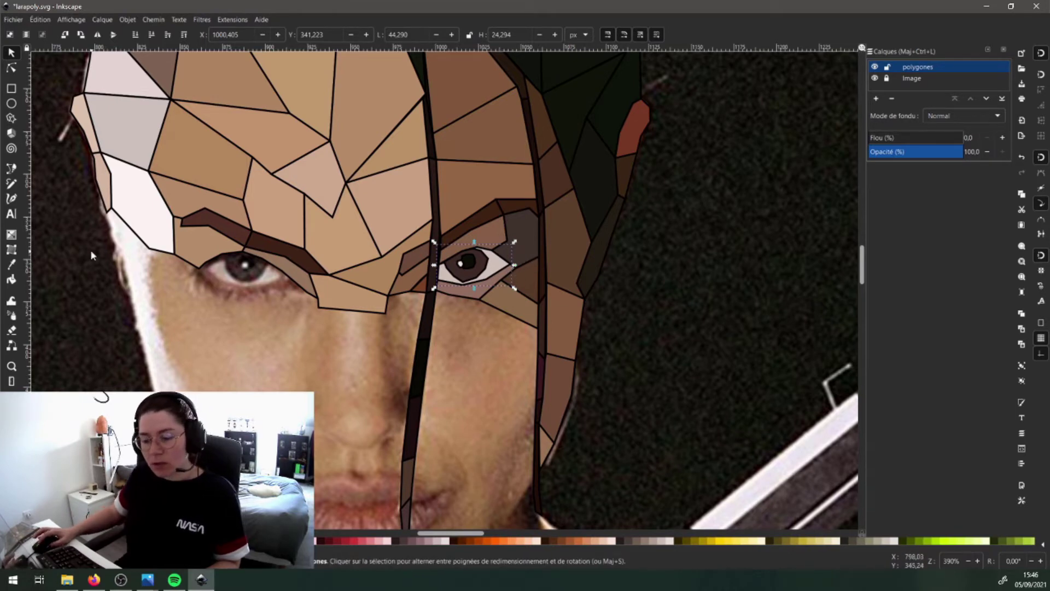
scroll(294, 284, down, 7)
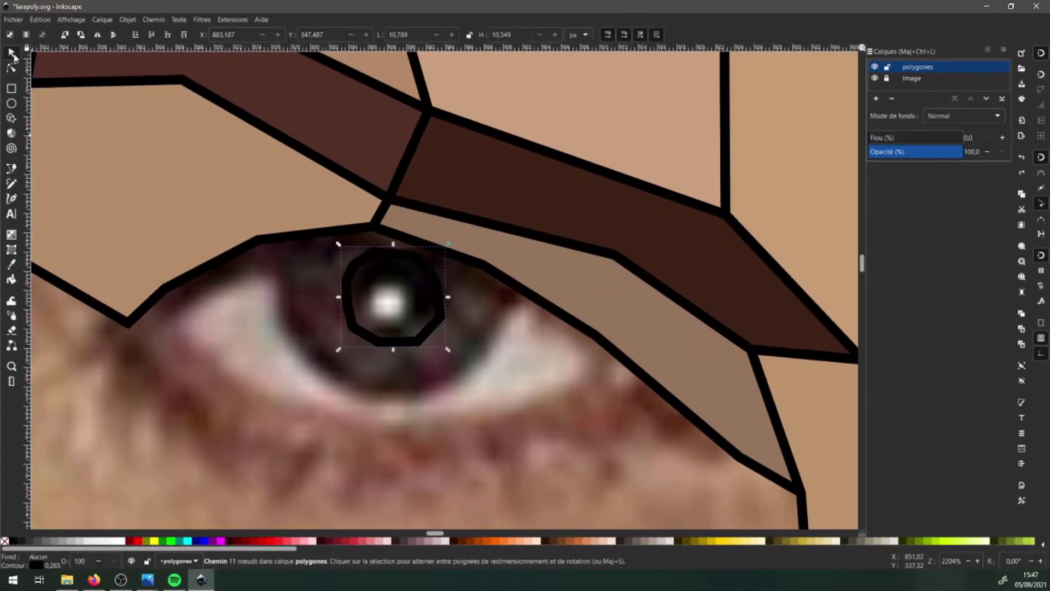
key(d)
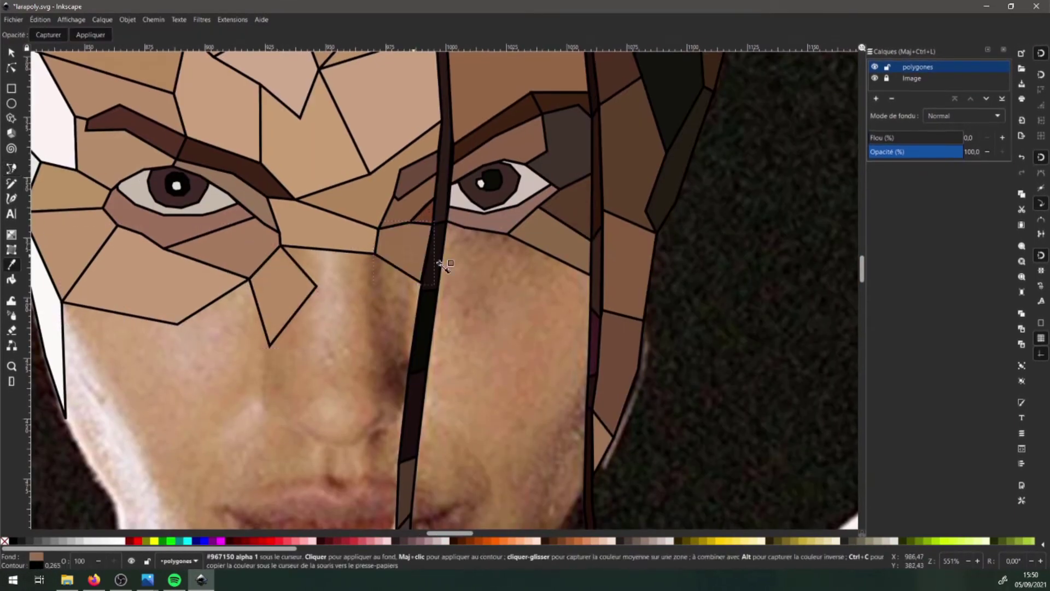
Step: Trace the neck area beside the long hair strand with a Bézier polygon, adding a point along the strand's edge
scroll(438, 263, down, 4)
scroll(438, 262, left, 2)
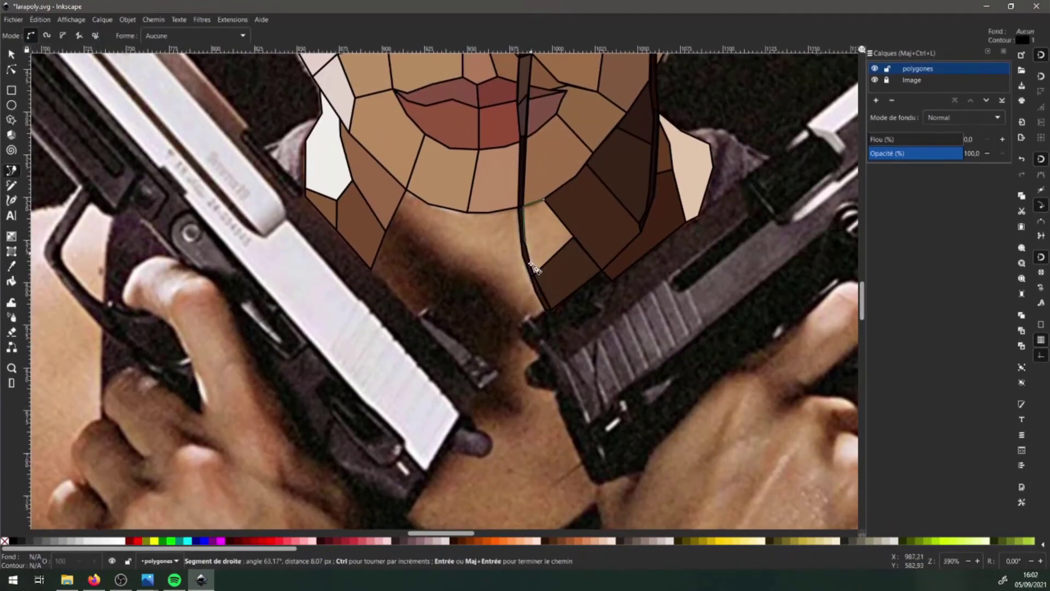
click(533, 268)
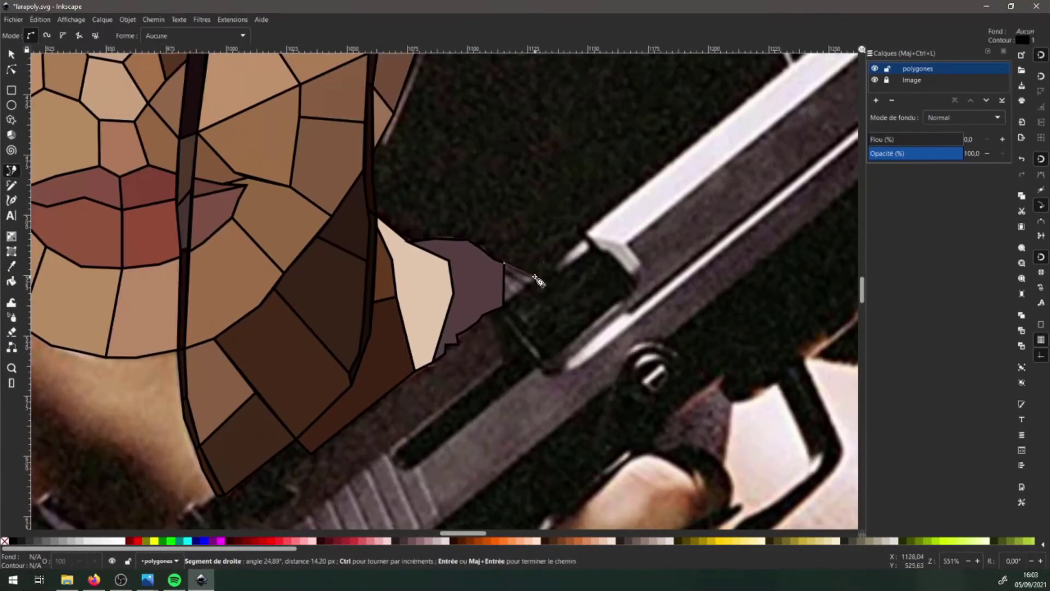
Step: Trace the clothing area between the purple shoulder polygon and the pistol, and fill it with a sampled colour
scroll(503, 266, down, 4)
scroll(563, 258, up, 3)
key(F7)
scroll(542, 322, down, 3)
key(b)
scroll(387, 219, up, 6)
Step: Trace the left pistol's light muzzle rim and dark front faces as polygons filled with sampled colours
click(464, 160)
click(355, 243)
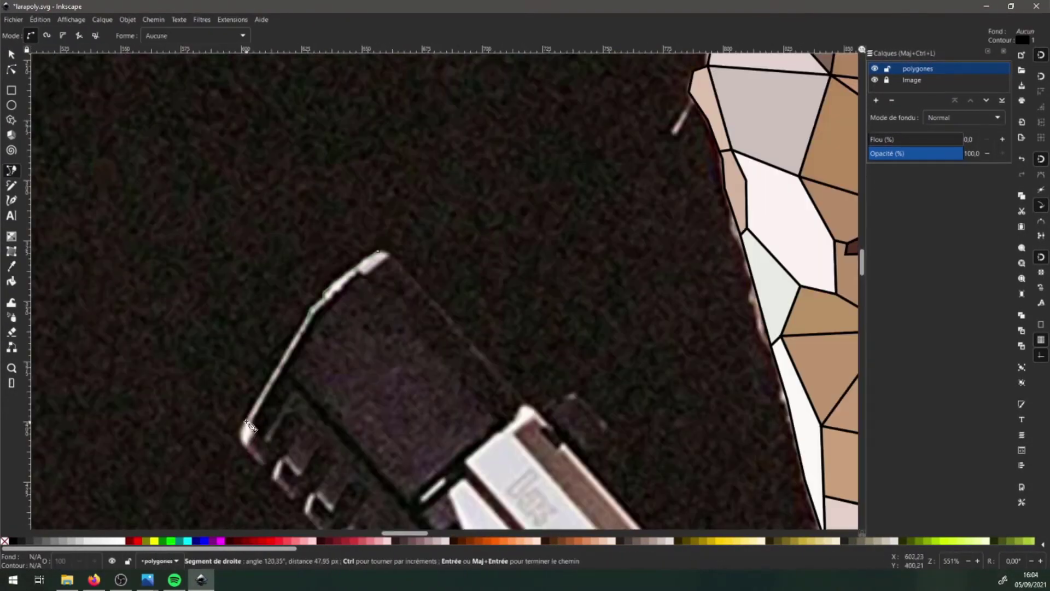
click(491, 330)
key(F7)
key(b)
click(335, 204)
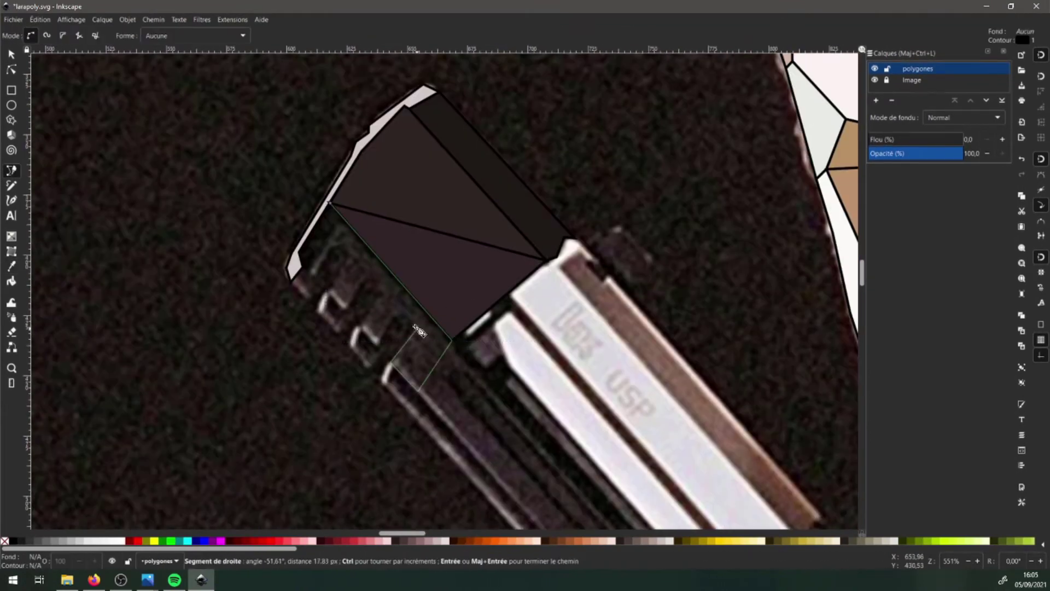
Step: Trace the left pistol's dark muzzle side and its slide with adjoining polygons filled with sampled colours
click(336, 204)
key(F7)
click(174, 579)
key(b)
scroll(383, 285, down, 5)
scroll(351, 257, up, 4)
click(325, 236)
click(426, 336)
scroll(427, 336, down, 3)
key(F7)
key(b)
Step: Trace the notches along the grooved side of the left pistol's muzzle and fill them with sampled colours
scroll(282, 219, up, 4)
click(282, 131)
click(249, 167)
click(237, 153)
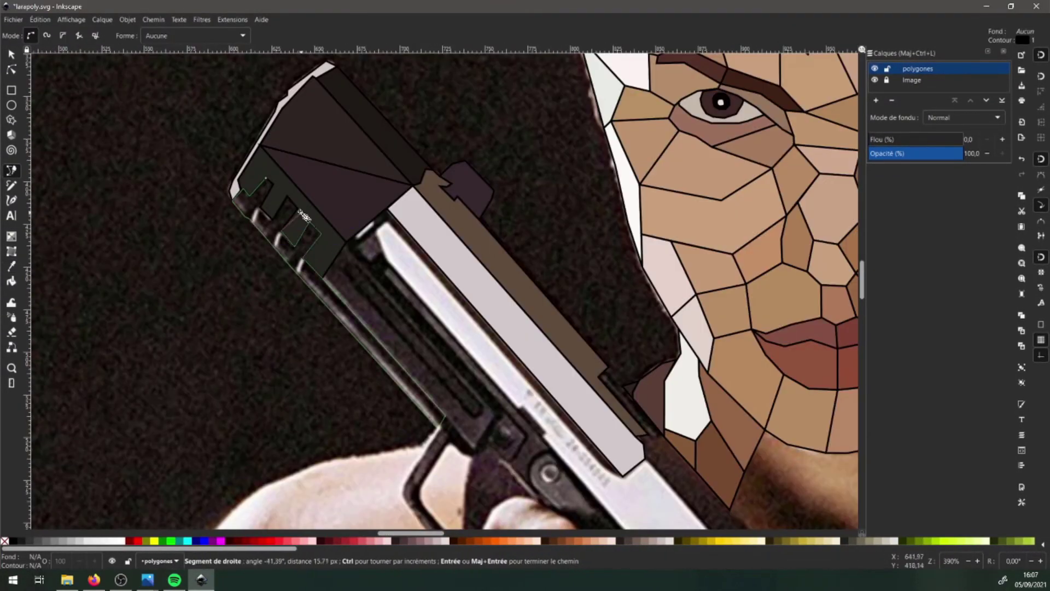
click(282, 233)
click(266, 178)
key(F7)
key(b)
Step: Trace a closed polygon over the left pistol's frame beneath its light slide
scroll(360, 289, down, 1)
click(350, 257)
click(379, 234)
click(543, 422)
click(440, 409)
click(334, 282)
click(350, 257)
Step: Trace a long narrow strip along the left pistol's body and fill it with a sampled colour
scroll(459, 382, down, 3)
click(430, 272)
click(528, 364)
click(503, 404)
click(348, 223)
click(335, 208)
key(F7)
key(b)
Step: Trace the rear frame and hammer of the left pistol as polygons filled with sampled dark colours
scroll(459, 350, up, 2)
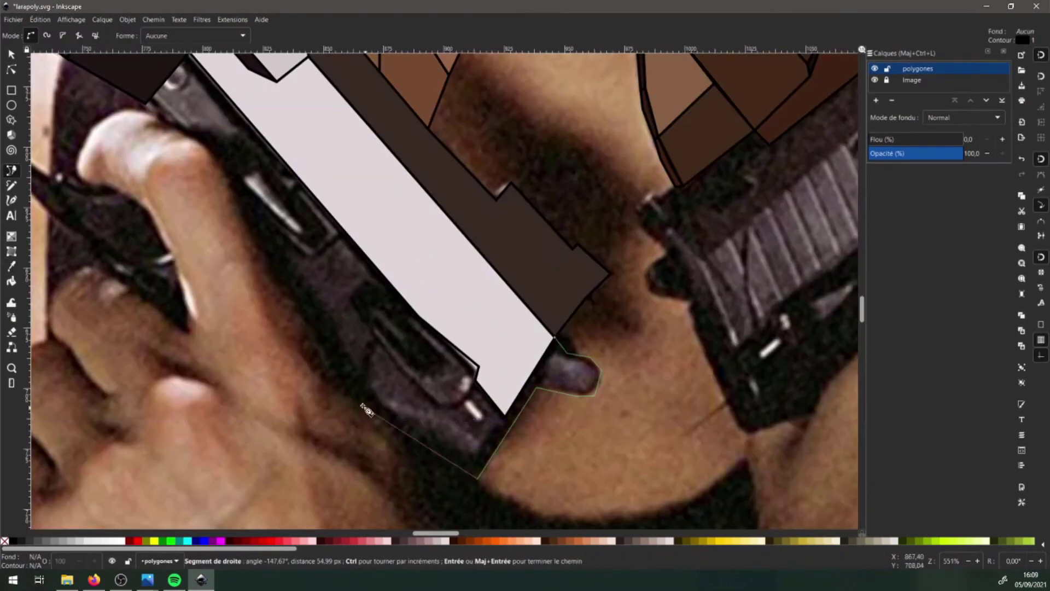
key(F7)
key(b)
click(385, 207)
click(409, 409)
click(423, 419)
key(F7)
key(b)
Step: Trace the dark clothing area between the arm and hand, fill it with a sampled colour and save the drawing
click(394, 212)
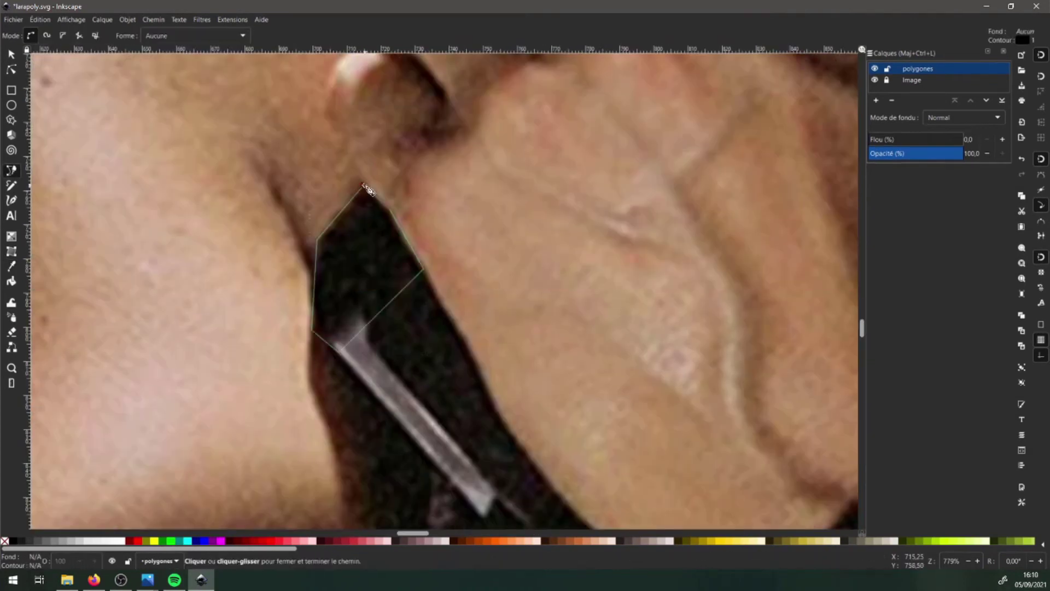
click(457, 356)
key(F7)
scroll(416, 328, down, 5)
key(ctrl+s)
key(alt+Tab)
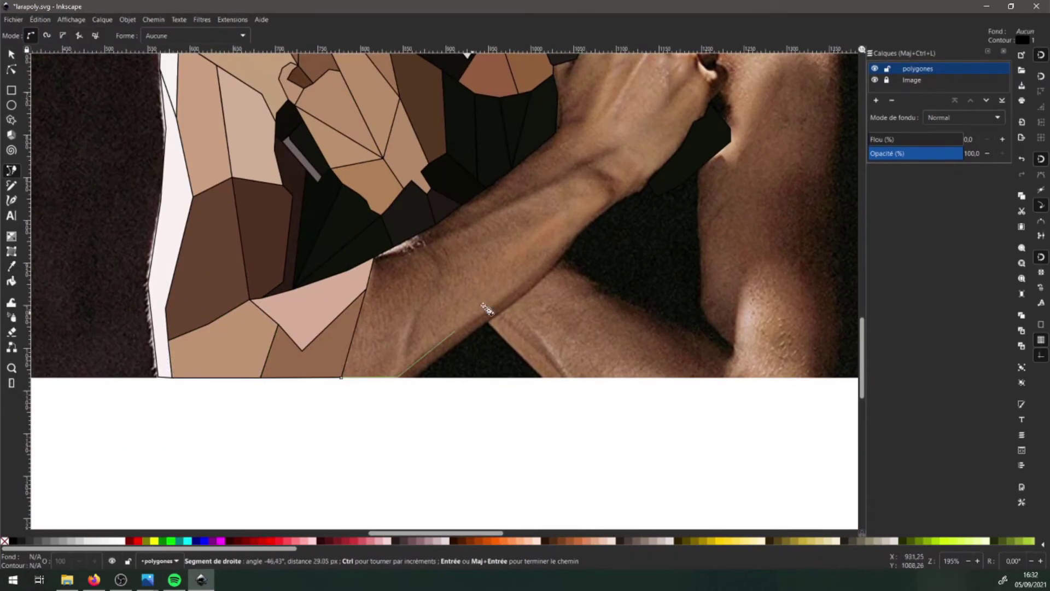
Step: Trace the front forearm along its lower edge up to the wrist and fill it with a sampled brown
click(455, 331)
click(532, 278)
click(577, 240)
click(608, 208)
click(487, 224)
scroll(488, 230, up, 1)
key(d)
key(s)
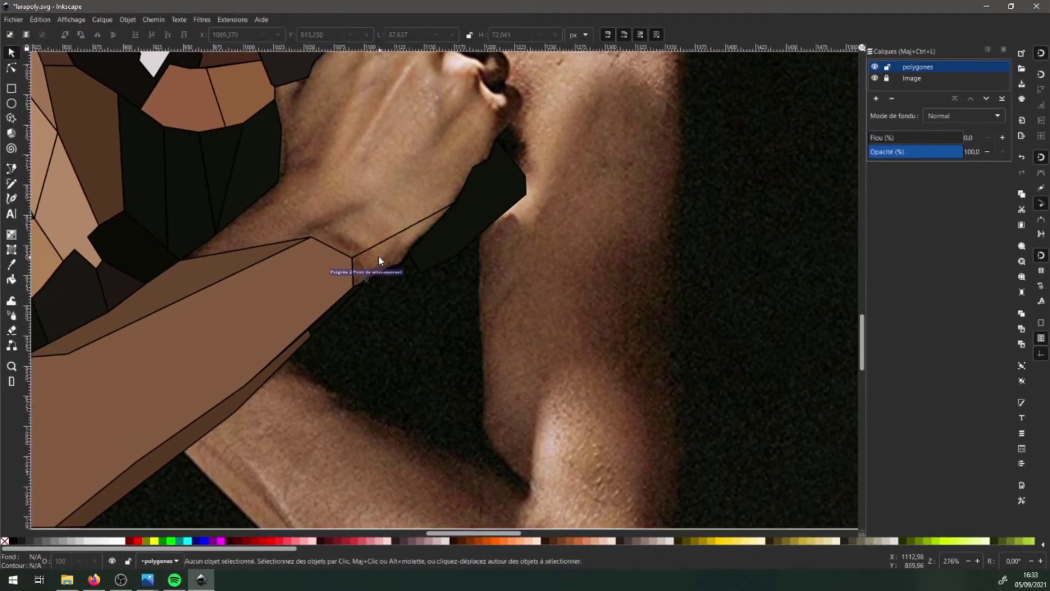
Step: Trace the wrist of the front arm with adjoining polygons and fill them with sampled skin colours
key(d)
click(374, 265)
key(b)
click(344, 300)
click(397, 246)
click(267, 309)
key(d)
click(237, 262)
key(b)
Step: Trace the index finger of the hand holding the right pistol, following the gun's lower edge to the fingertip
click(173, 265)
click(223, 203)
click(266, 169)
click(316, 130)
click(344, 142)
click(352, 161)
click(290, 210)
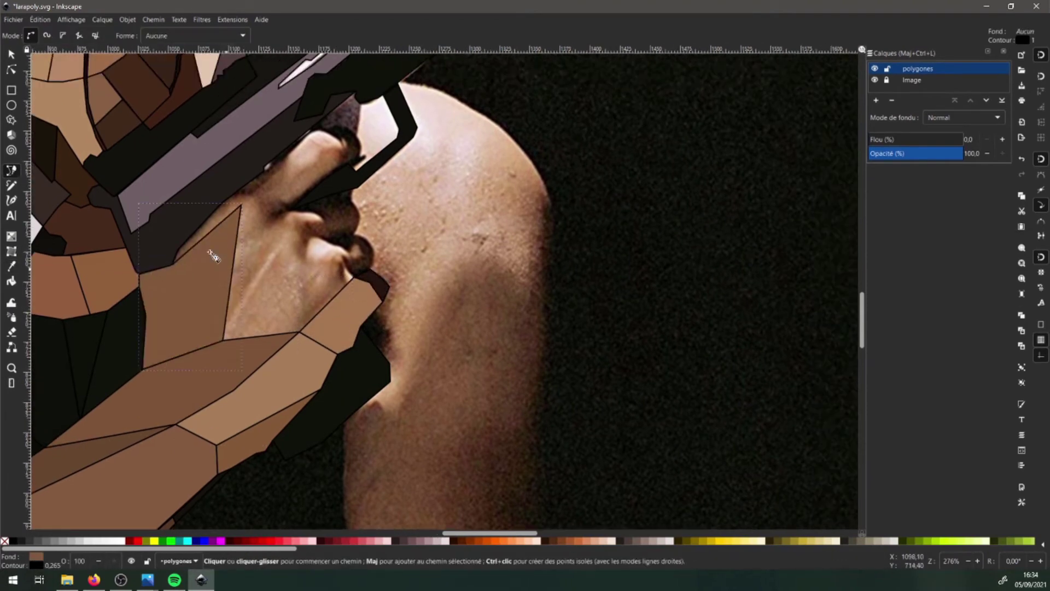
Step: Trace the back of the hand between the knuckles and the wrist and fill it with a sampled skin colour
click(308, 259)
click(353, 277)
click(299, 331)
click(223, 340)
key(d)
scroll(390, 237, up, 2)
click(313, 273)
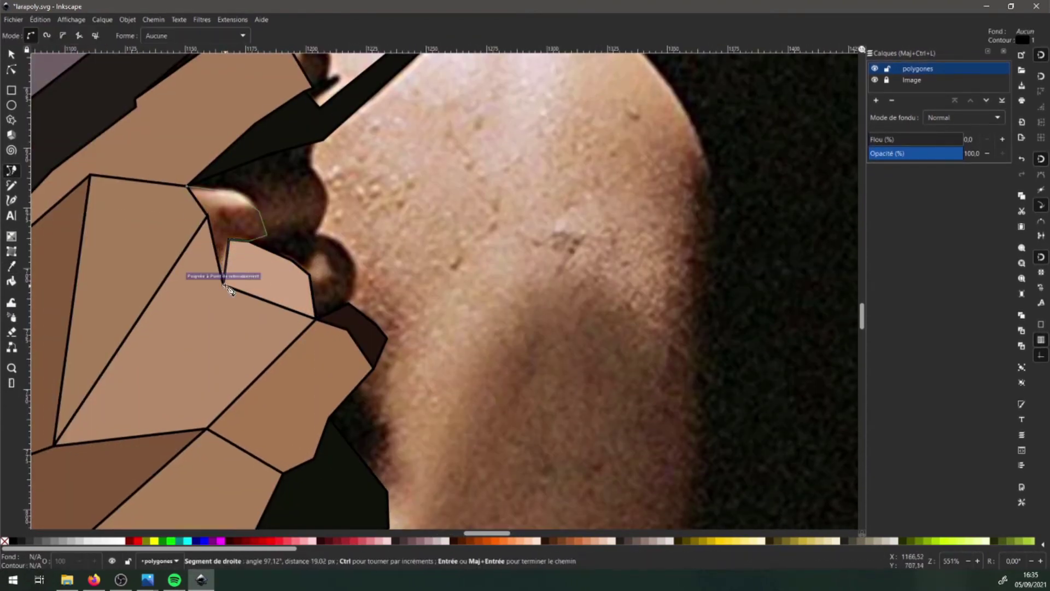
Step: Trace the dark shadow area around the curled fingers beside the shoulder and fill it with a sampled colour
scroll(271, 247, down, 1)
click(336, 262)
click(328, 285)
click(304, 296)
click(214, 201)
key(d)
key(b)
Step: Trace the bright shoulder area beside the right pistol's trigger guard and fill it with a sampled light skin colour
click(171, 297)
click(206, 292)
click(230, 261)
key(d)
scroll(296, 270, down, 2)
click(253, 272)
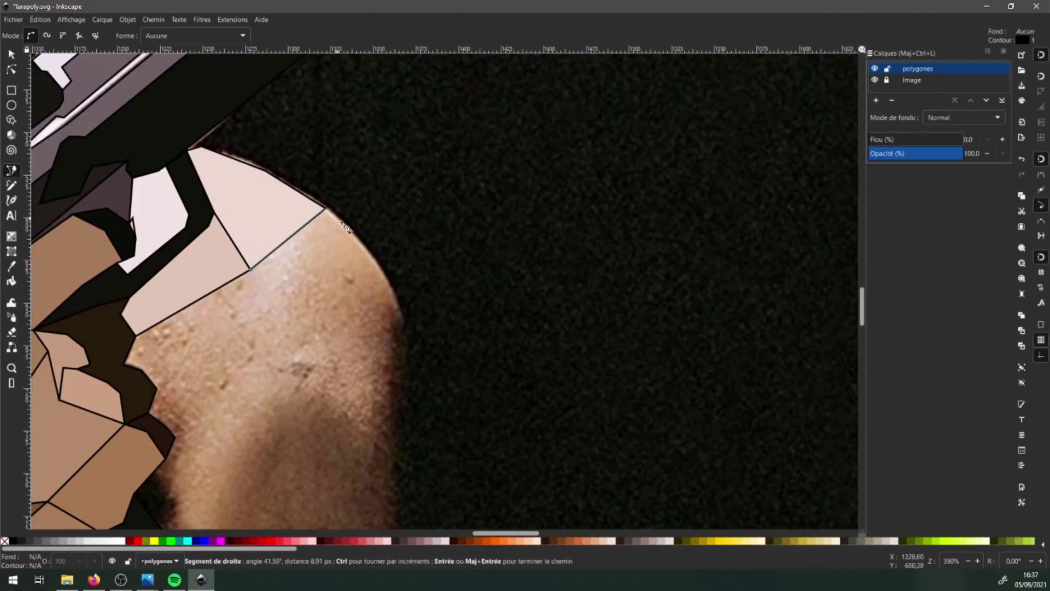
Step: Trace the rest of the right shoulder and the upper arm beside the hand, filling the polygons with sampled colours
click(427, 252)
click(283, 167)
click(173, 267)
click(289, 261)
click(223, 508)
click(176, 501)
click(166, 391)
click(197, 356)
key(d)
scroll(270, 293, down, 2)
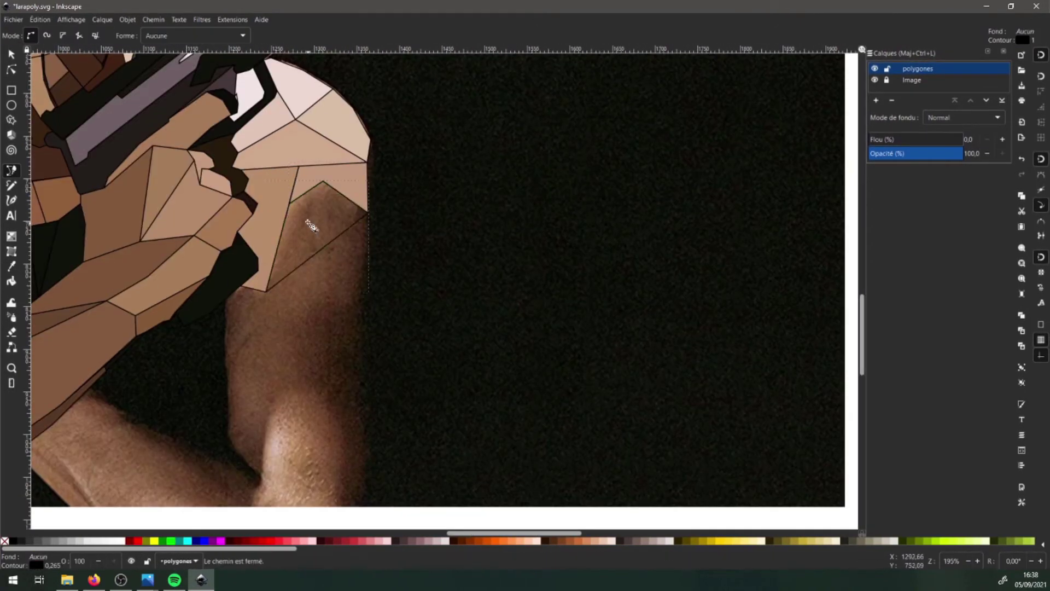
Step: Trace the shaded right upper arm down to the elbow with adjoining polygons filled with sampled browns
key(d)
click(259, 130)
key(b)
click(254, 227)
key(d)
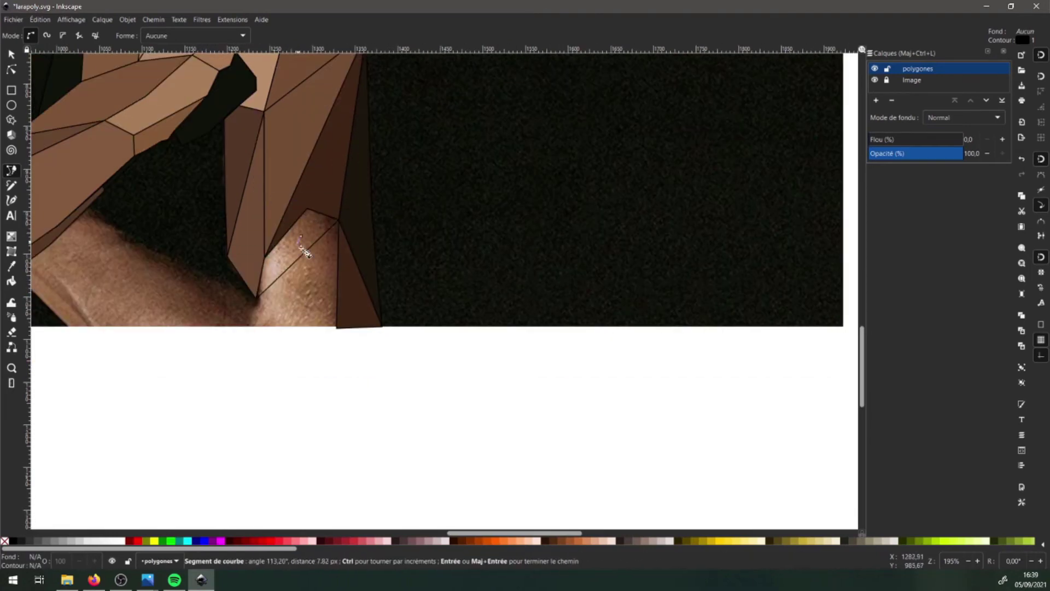
Step: Fill the lit elbow polygon and trace the rear forearm from elbow to crossing arm, filling it with sampled colours
click(335, 198)
key(d)
click(516, 296)
click(728, 383)
click(706, 459)
click(121, 250)
click(147, 229)
click(707, 458)
key(d)
scroll(230, 347, down, 3)
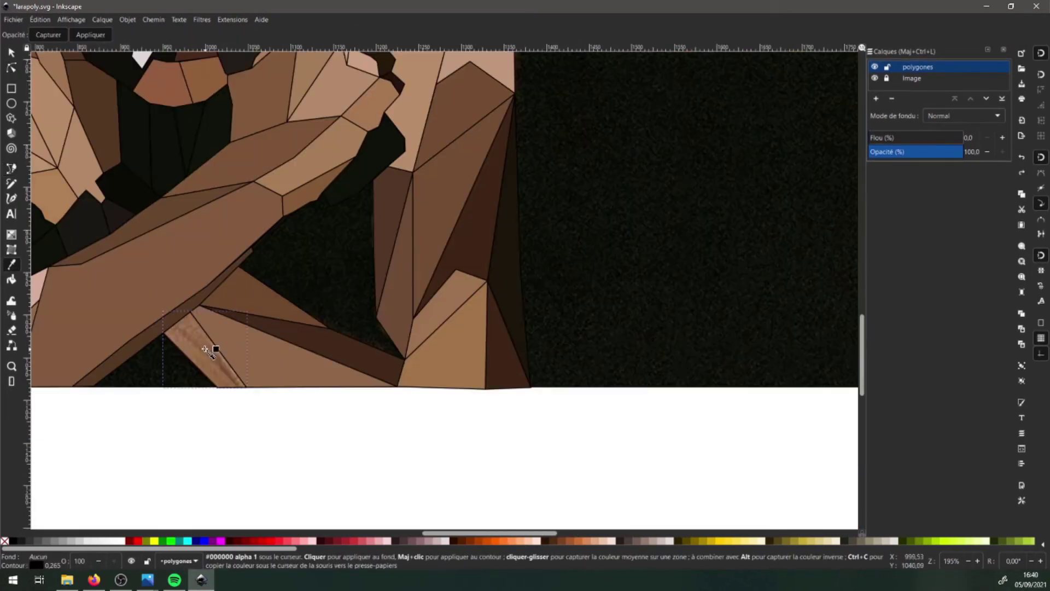
Step: Trace the last narrow strip along the rear forearm's lower edge and sample its fill colour
key(b)
click(527, 356)
key(d)
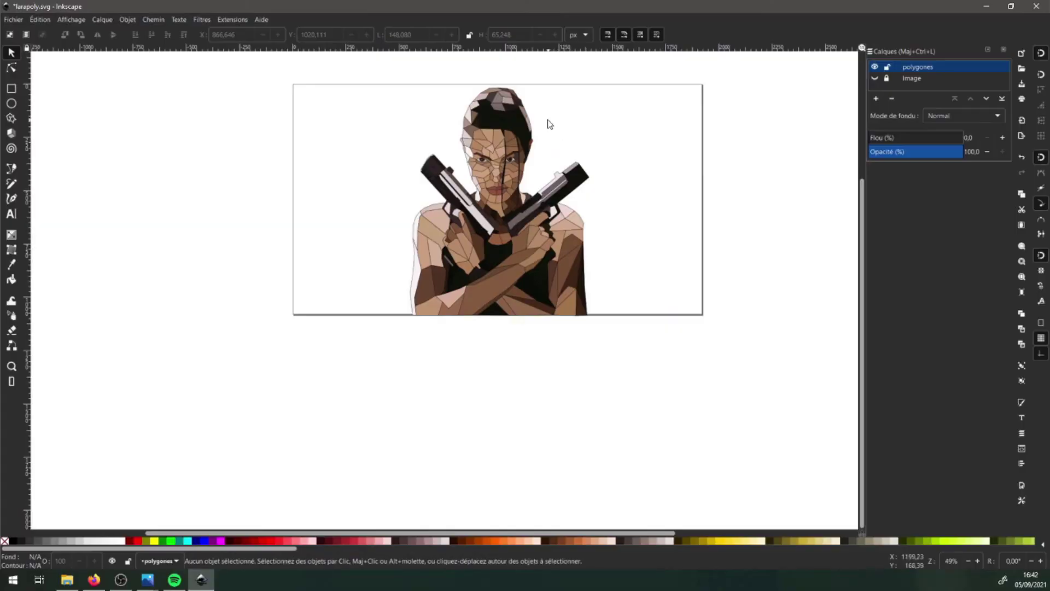
Step: Compare the polygon portrait with the photo by toggling the visibility of the Image and polygones layers
scroll(547, 122, up, 2)
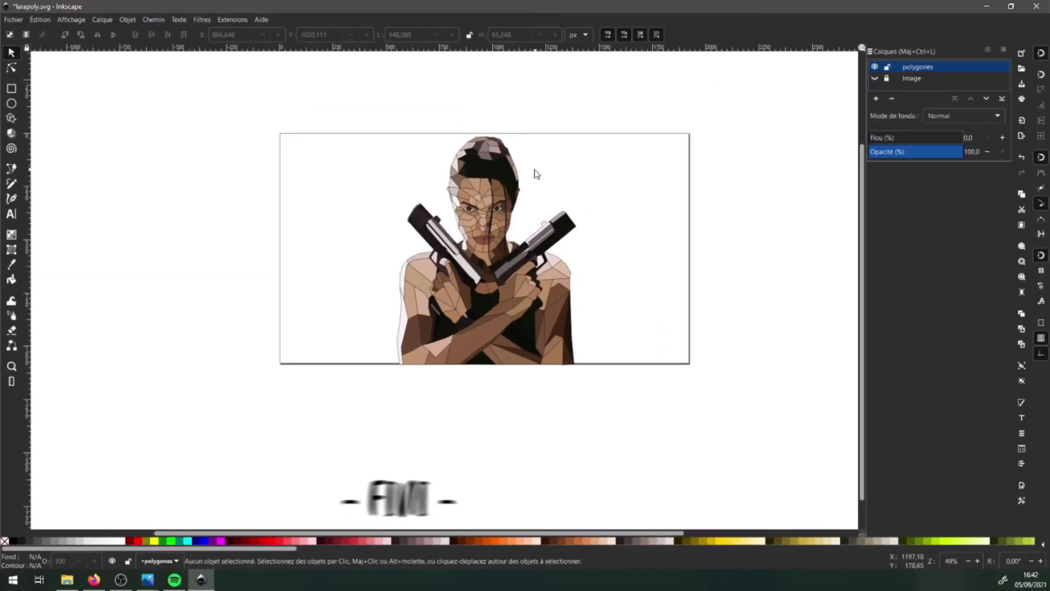
scroll(537, 171, up, 1)
click(875, 79)
click(875, 80)
click(876, 79)
click(875, 67)
click(875, 67)
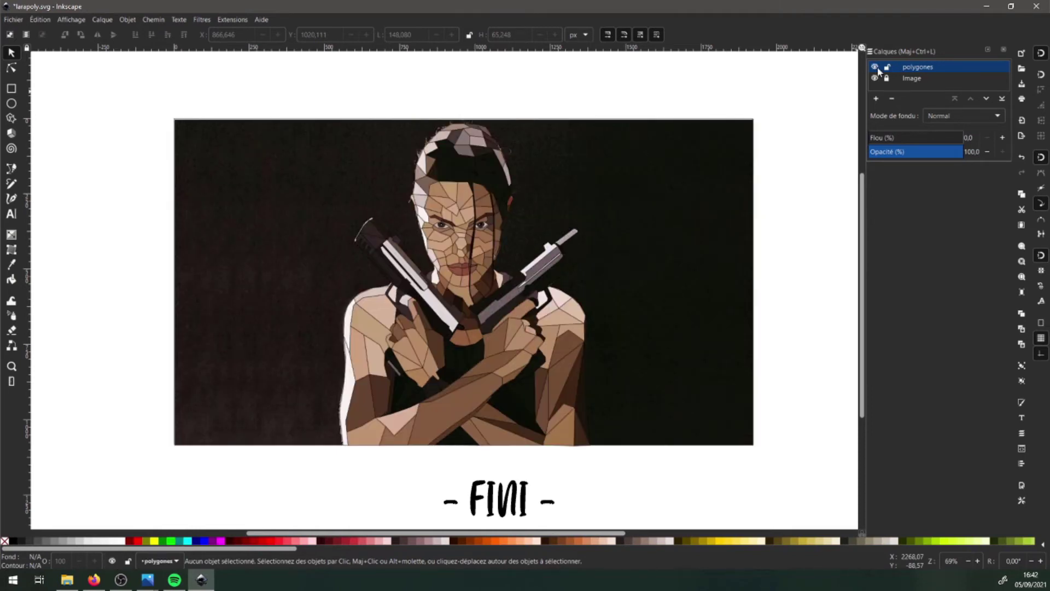
click(875, 67)
click(875, 67)
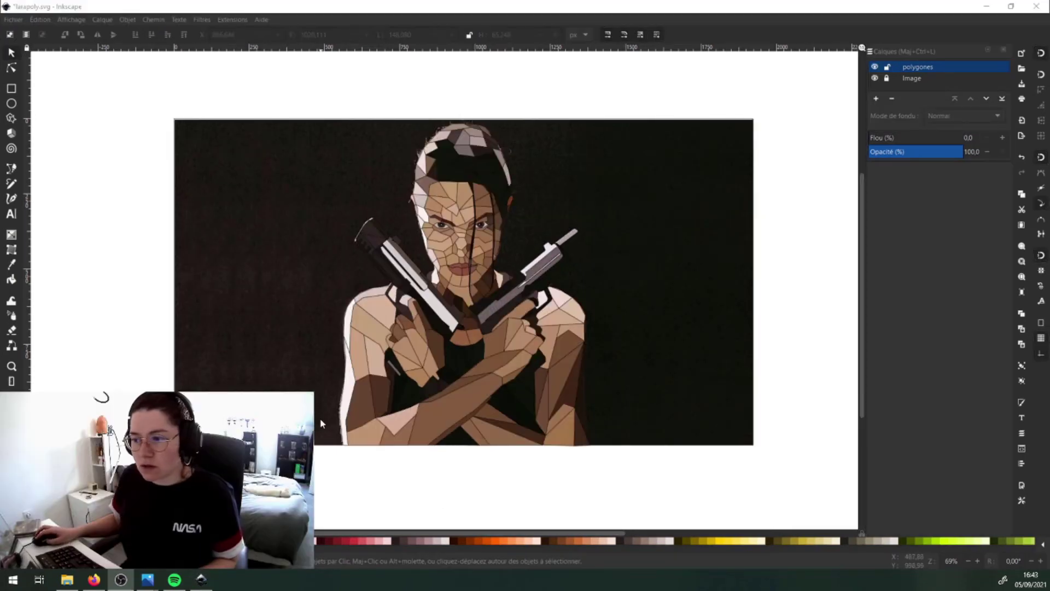
Step: Remove the black outline from all polygons of the portrait and deselect them
key(ctrl+a)
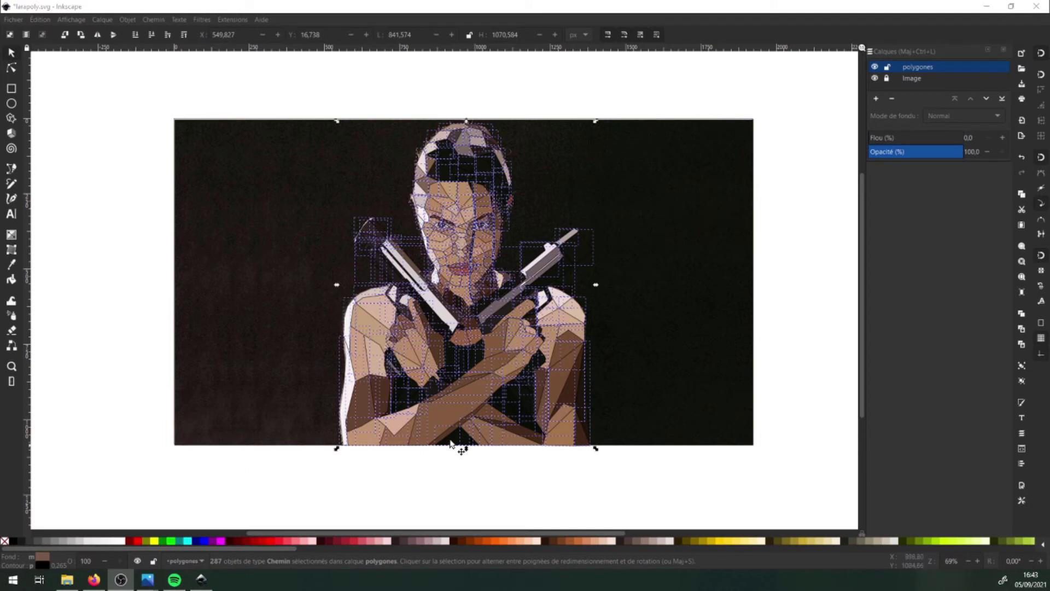
shift+click(4, 542)
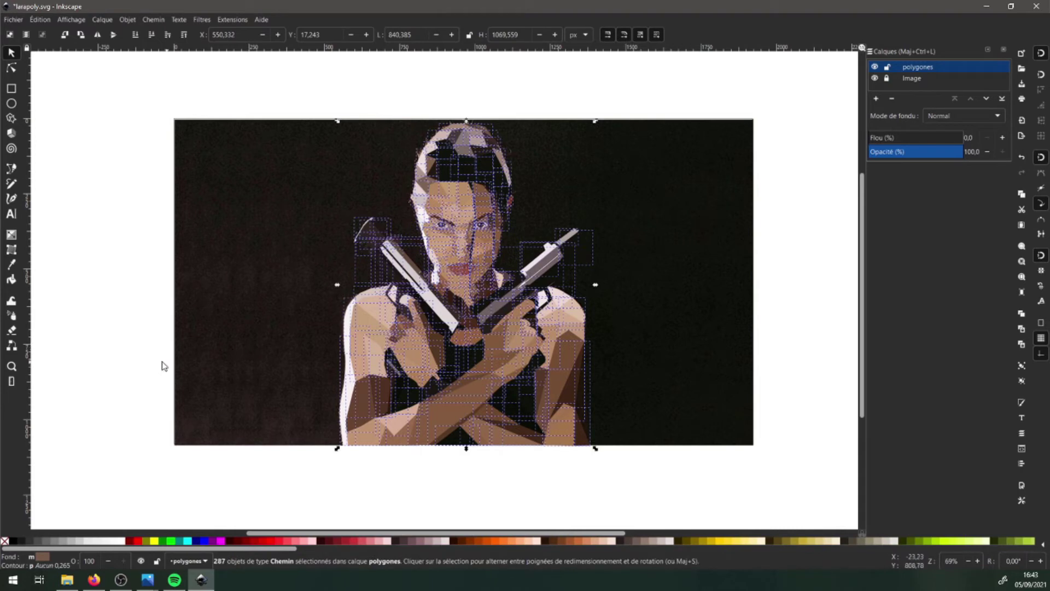
click(104, 141)
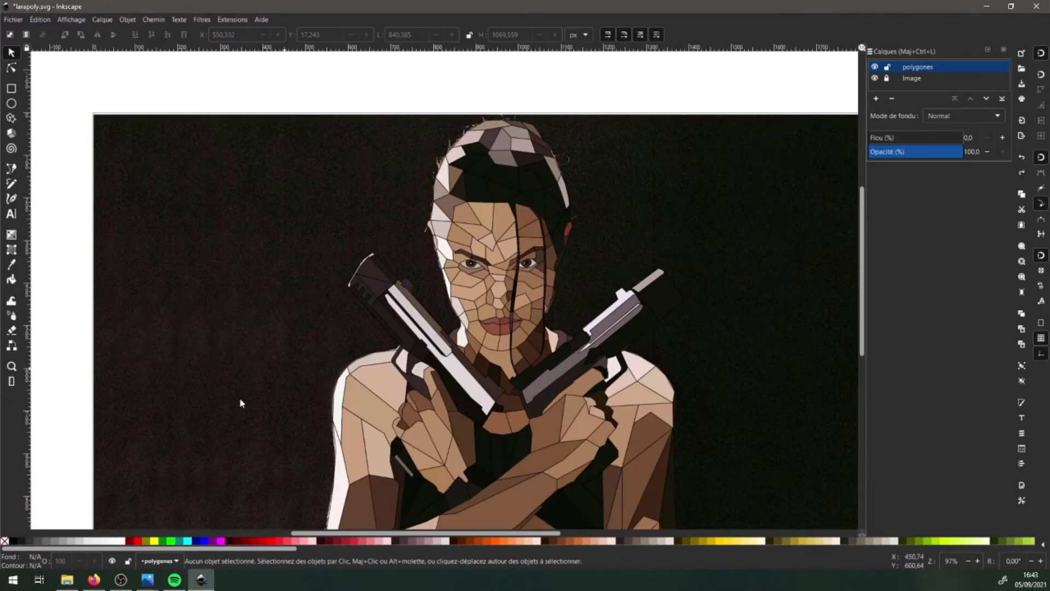
Step: Redo the outline removal and hide the Image layer
key(ctrl+shift+z)
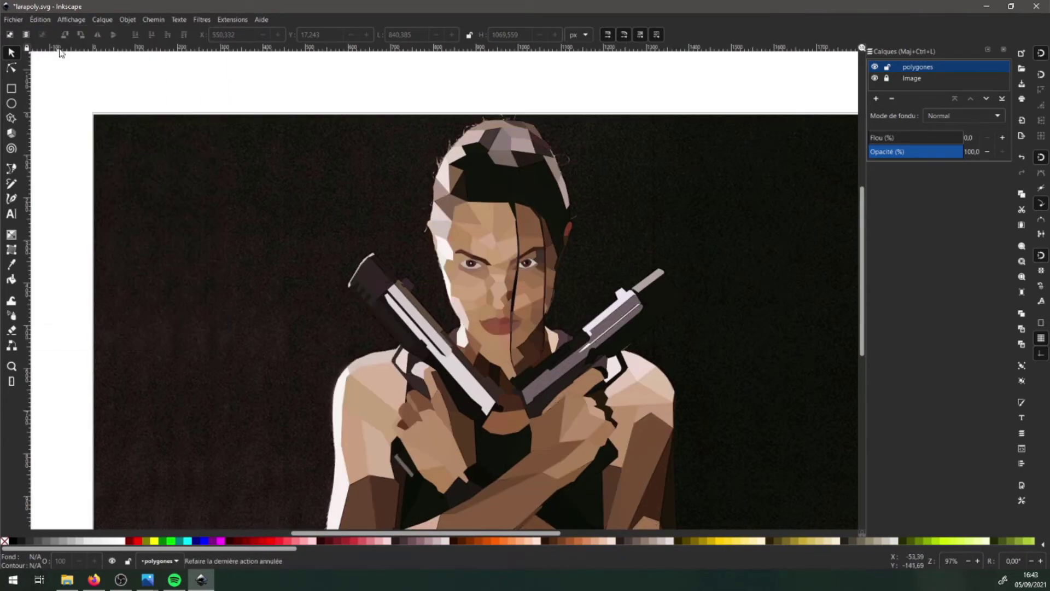
scroll(600, 411, down, 2)
click(875, 78)
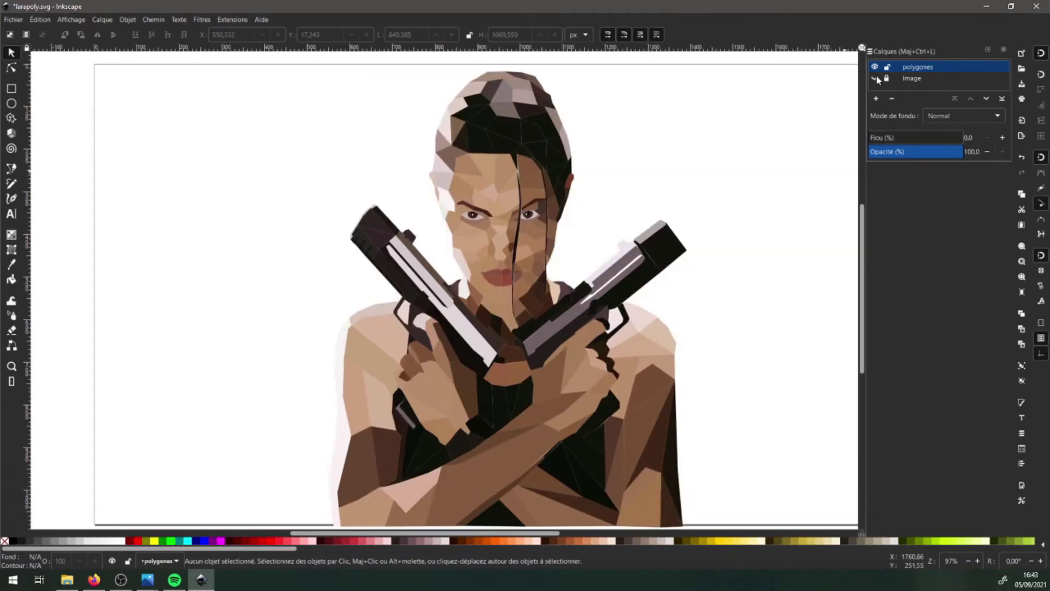
Step: Inspect the face, hair and whole polygon portrait closely for white gaps between neighbouring polygons
scroll(542, 161, up, 5)
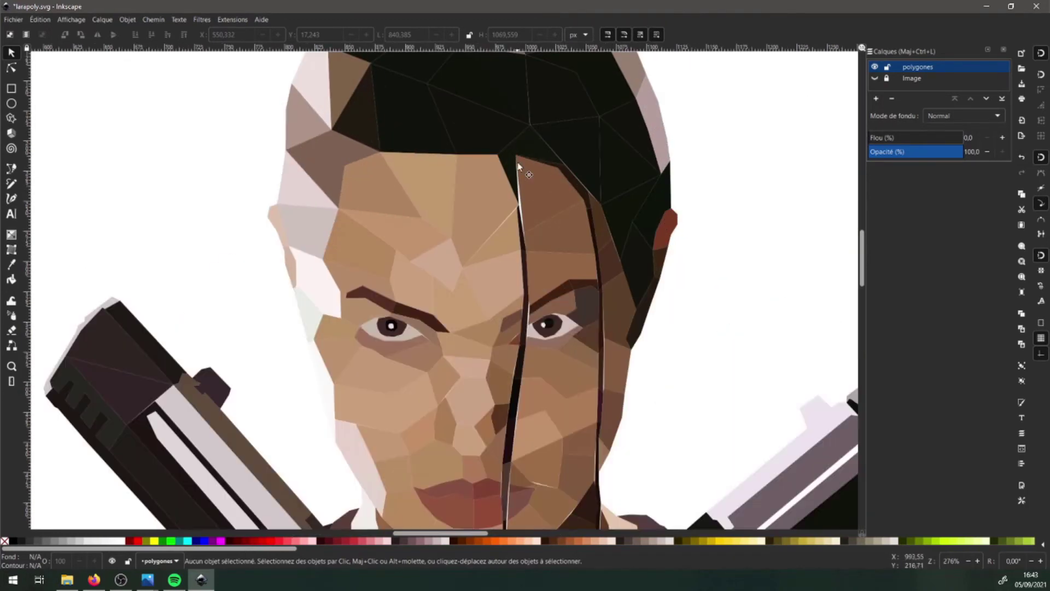
scroll(524, 216, down, 3)
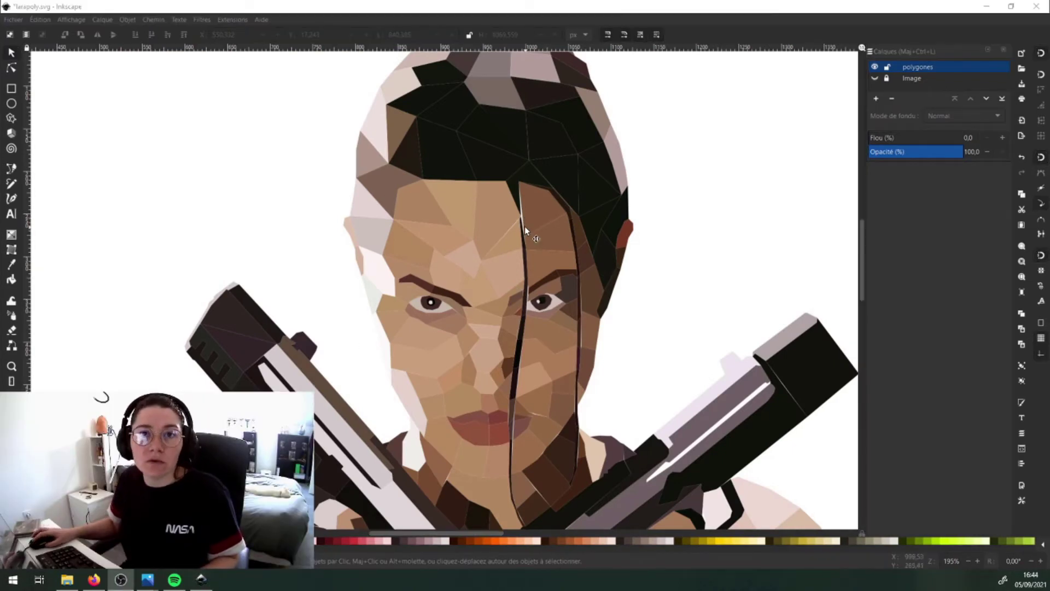
scroll(522, 208, up, 2)
scroll(509, 207, up, 1)
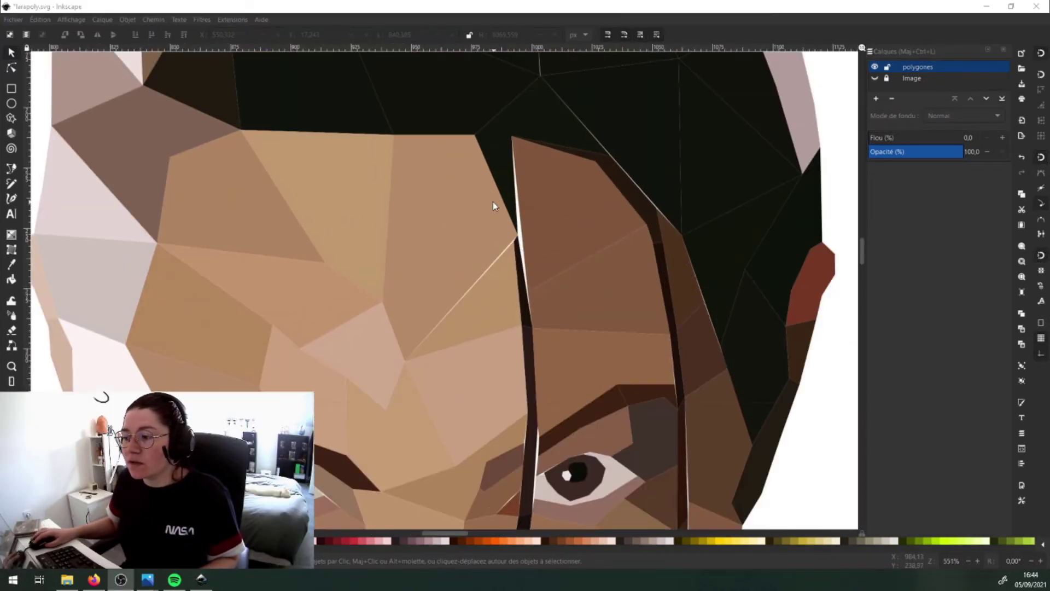
scroll(495, 205, down, 1)
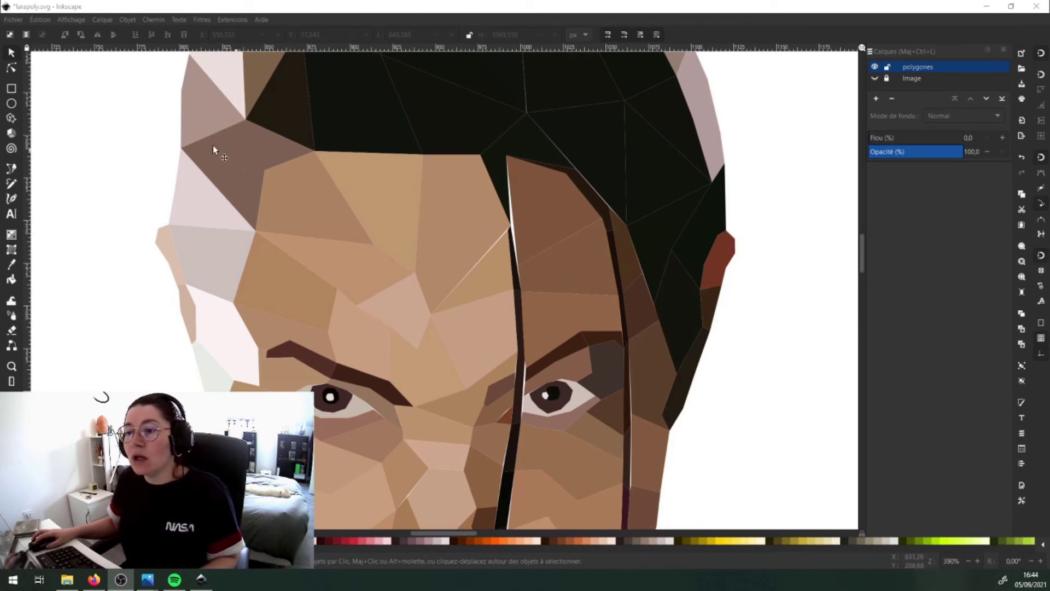
click(11, 69)
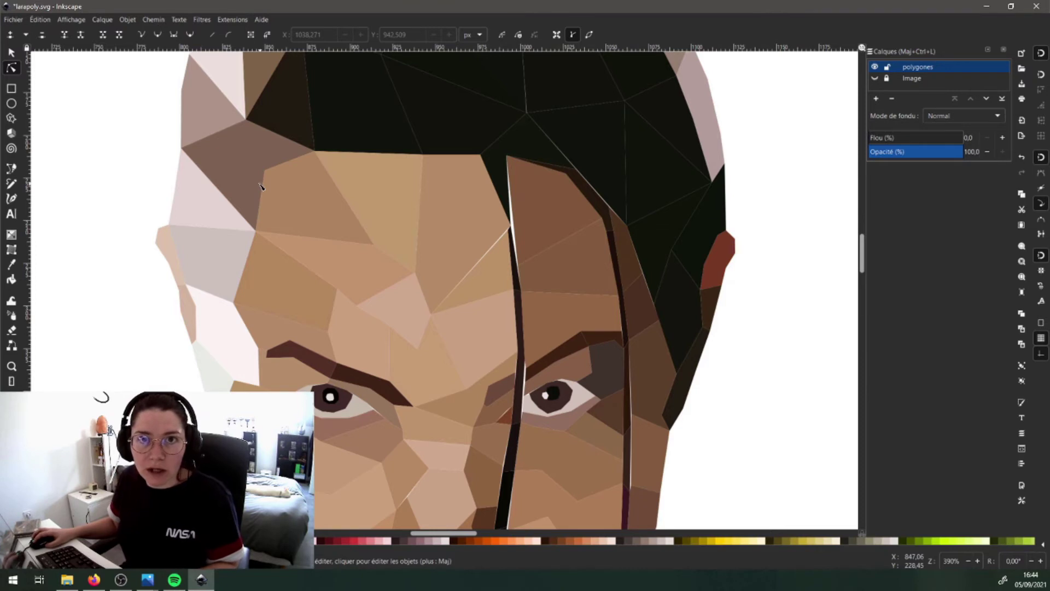
scroll(514, 238, up, 2)
scroll(359, 205, down, 15)
scroll(359, 206, down, 5)
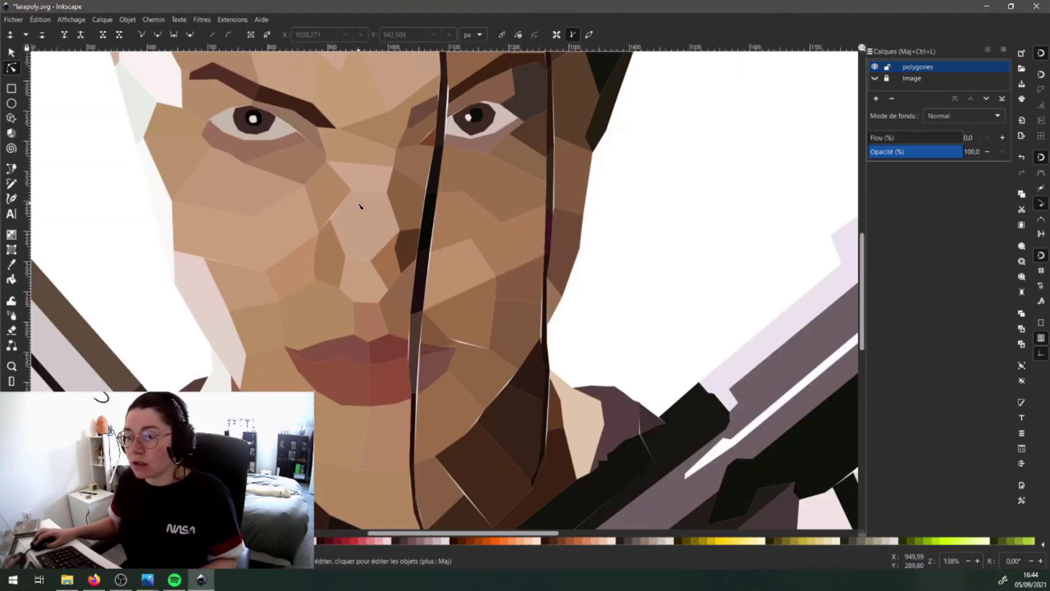
scroll(360, 205, down, 2)
scroll(359, 205, down, 3)
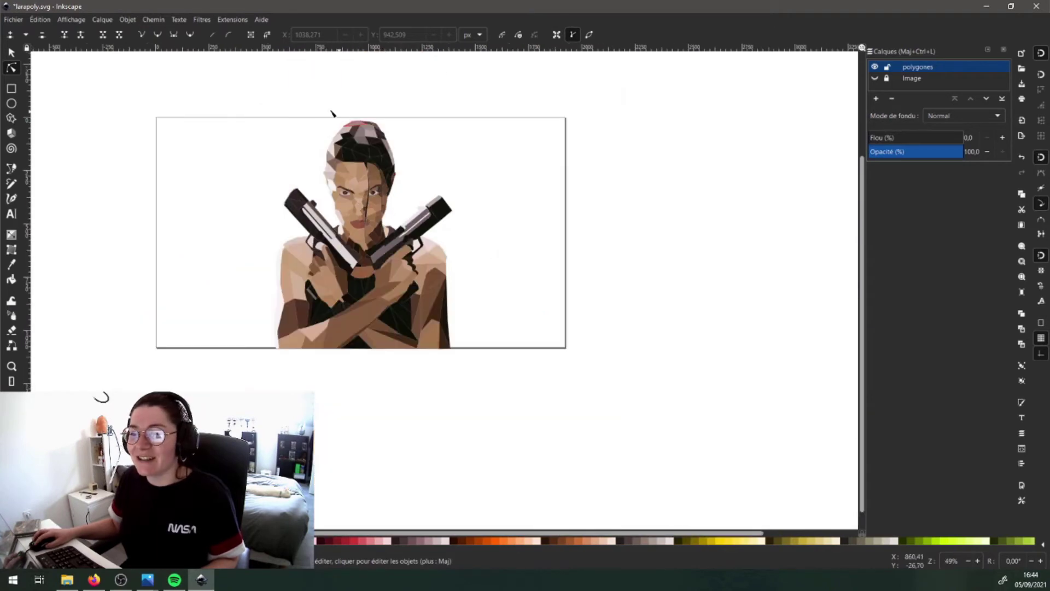
scroll(342, 113, up, 5)
Step: Hide the Image layer and make polygones the current layer
click(421, 144)
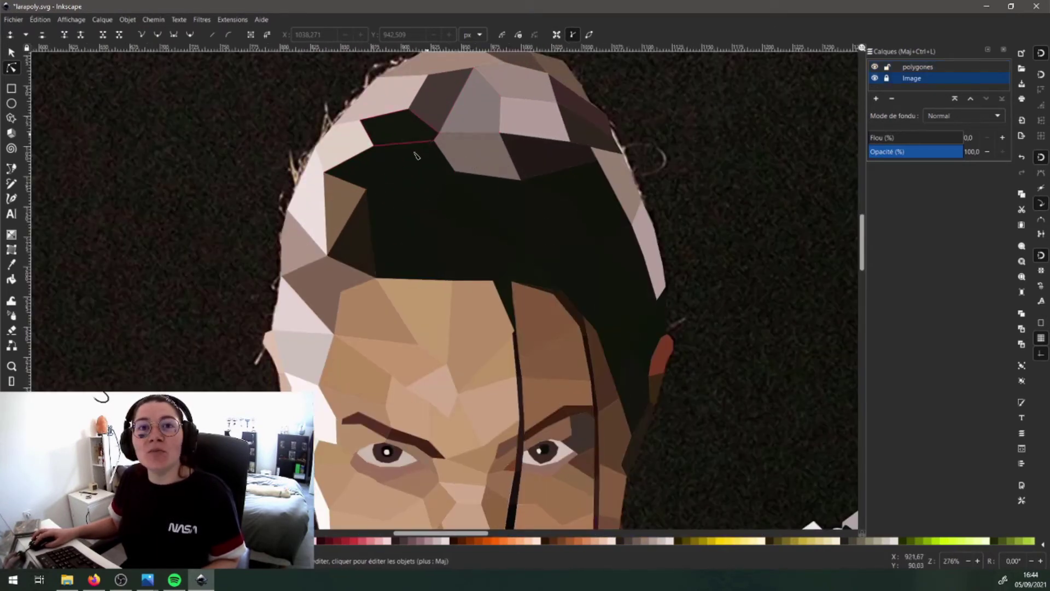
click(874, 78)
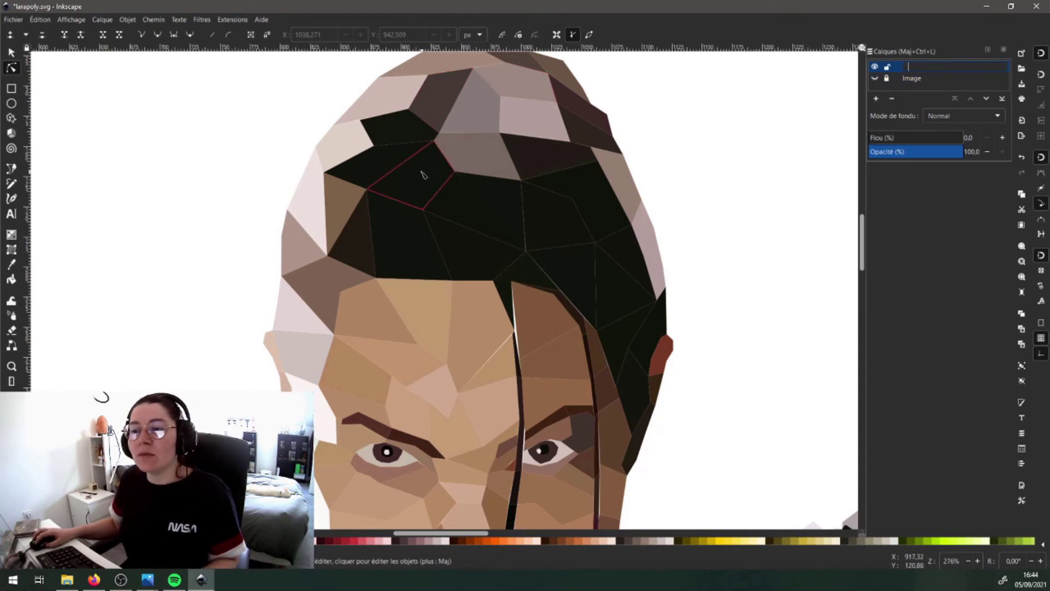
key(Return)
Step: Try to close the white seam on the crown by snapping the brown top polygon's lower node onto the corner of the adjoining polygons
scroll(340, 277, up, 6)
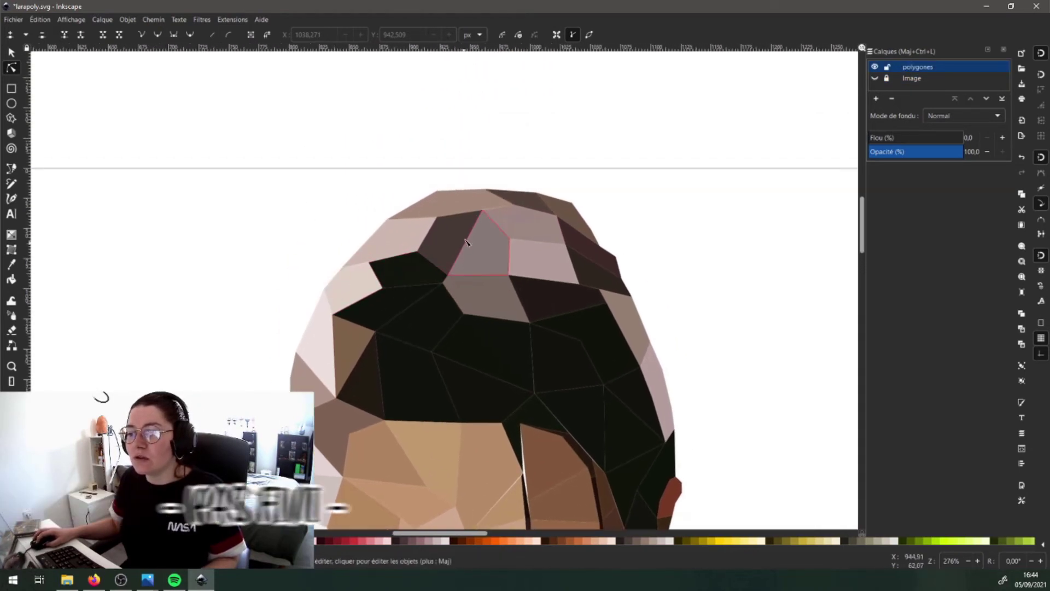
scroll(532, 204, up, 4)
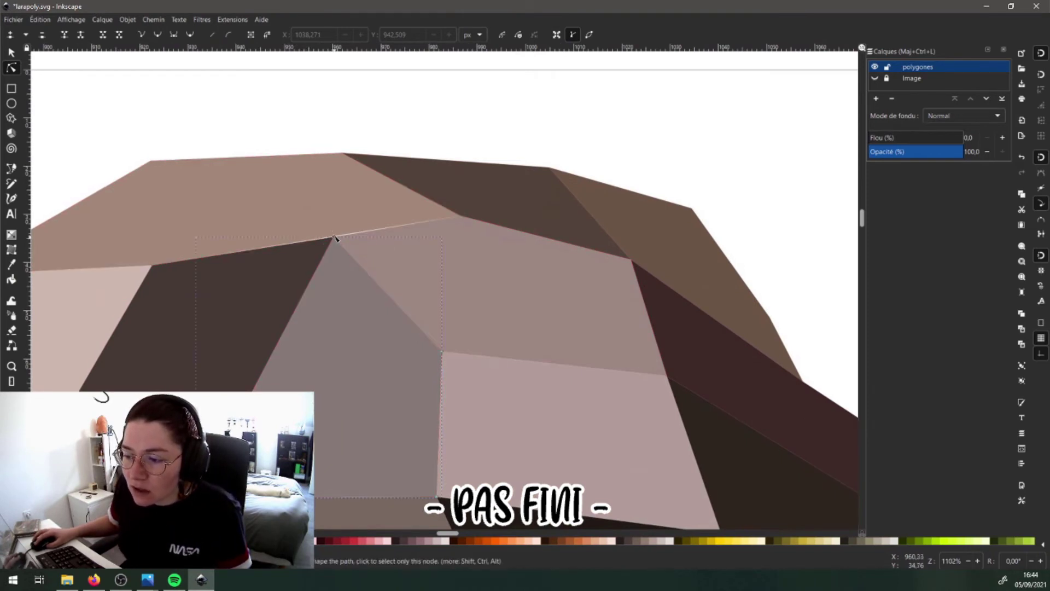
click(341, 237)
scroll(336, 236, up, 3)
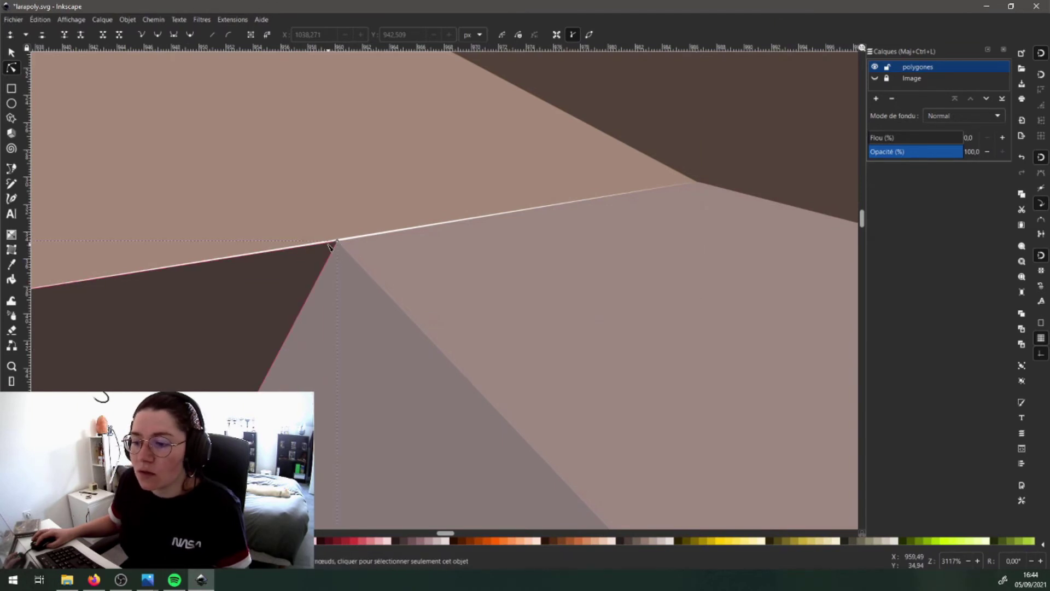
click(337, 240)
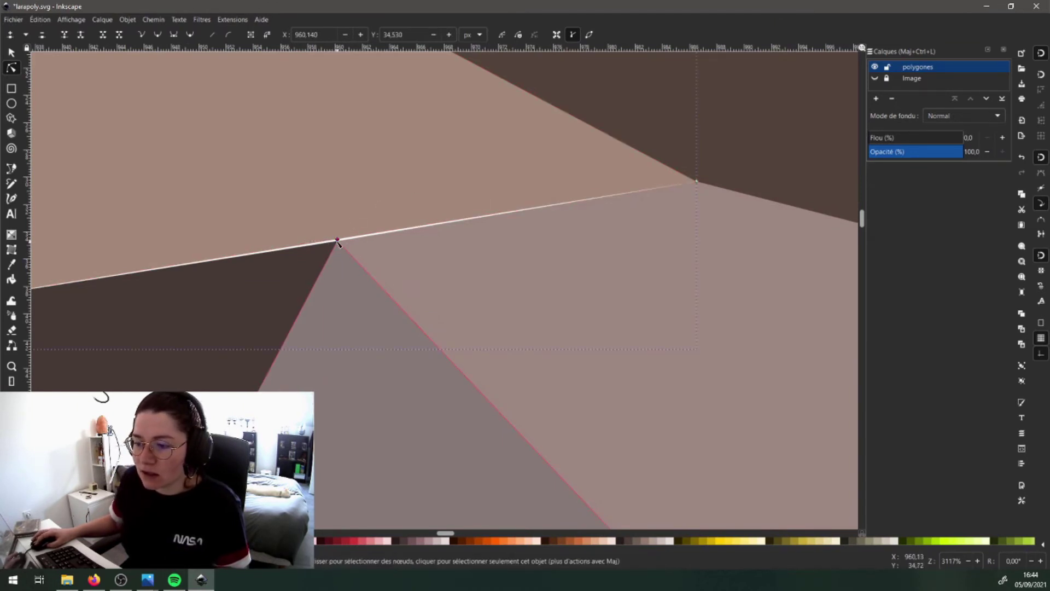
scroll(339, 225, up, 1)
drag(339, 255, 344, 253)
scroll(347, 257, down, 3)
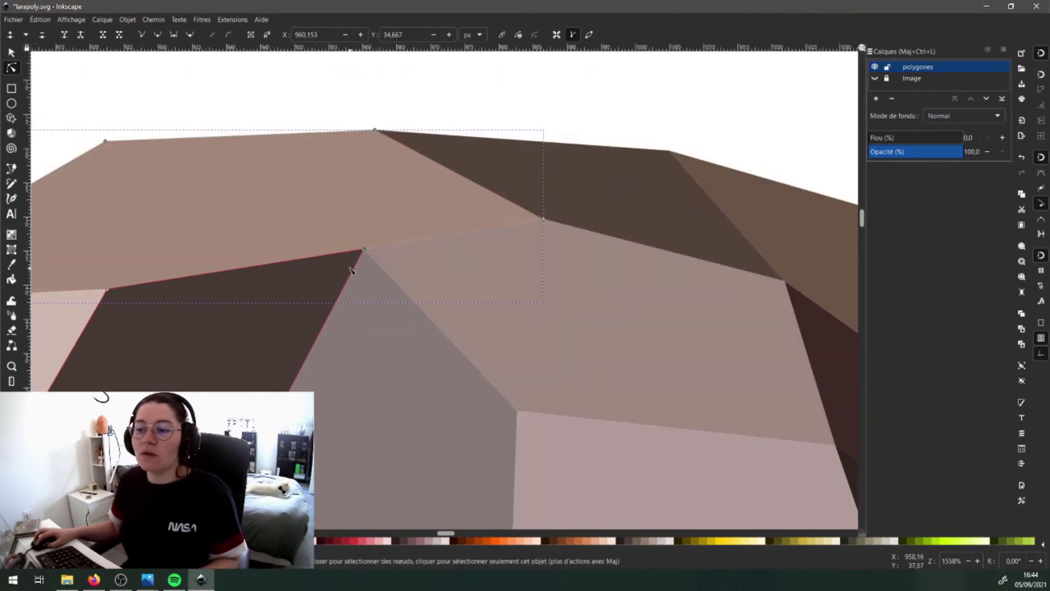
Step: Undo the node move on the brown crown polygon
scroll(351, 262, up, 6)
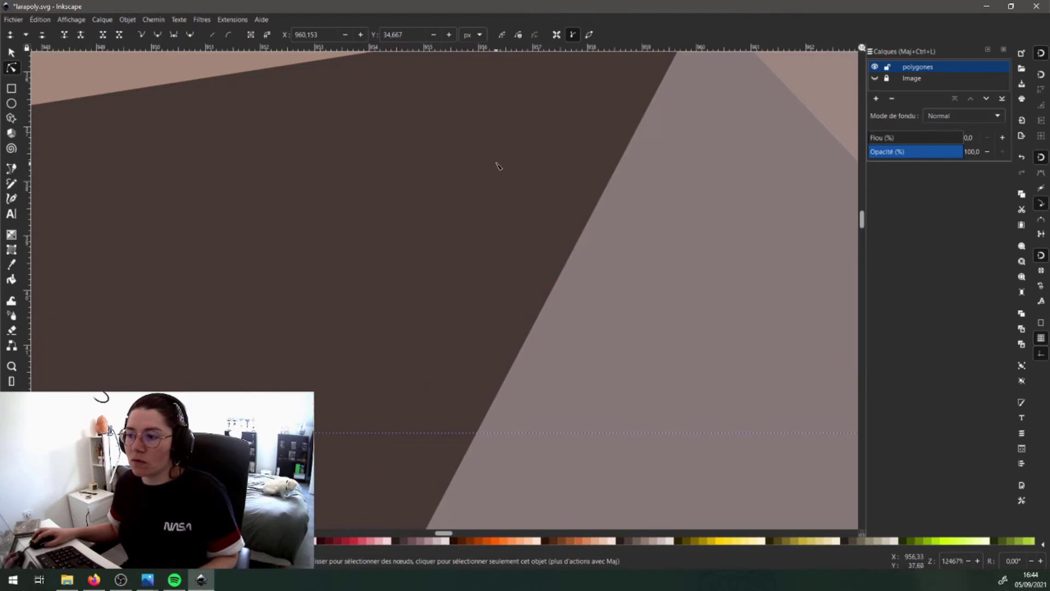
drag(290, 362, 269, 401)
drag(518, 193, 504, 204)
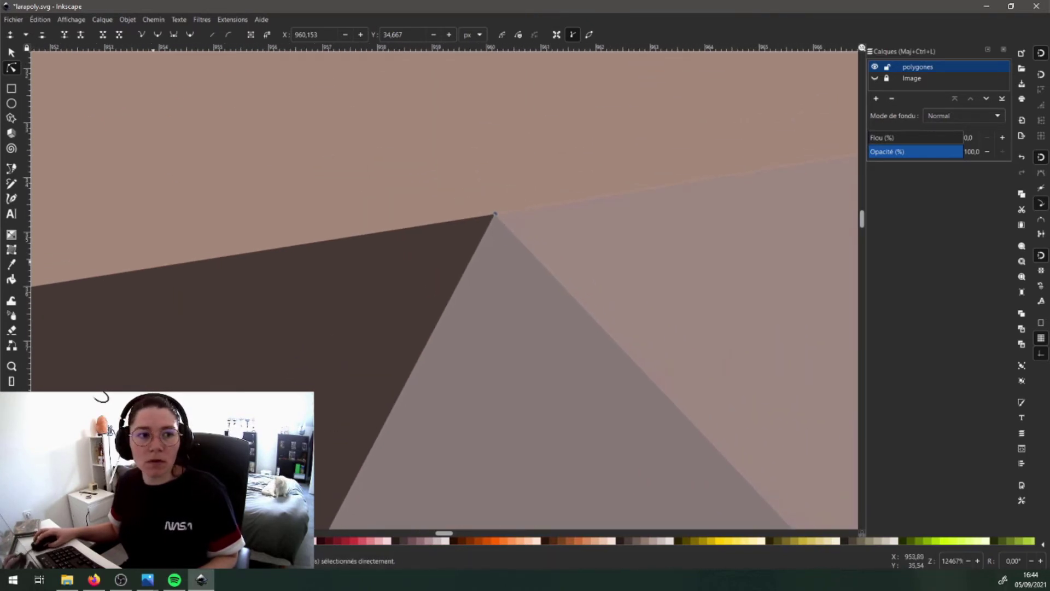
key(ctrl+z)
Step: Snap the brown crown polygon's lower node onto the corner shared by the dark and grey polygons below to close the seam
double_click(496, 207)
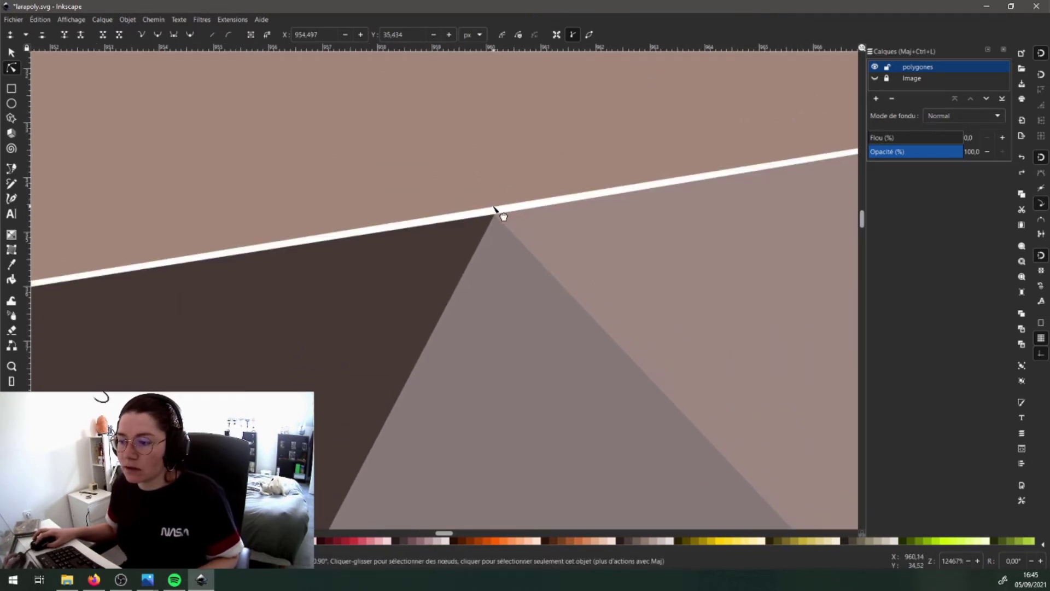
drag(495, 207, 496, 214)
ctrl+scroll(536, 215, down, 6)
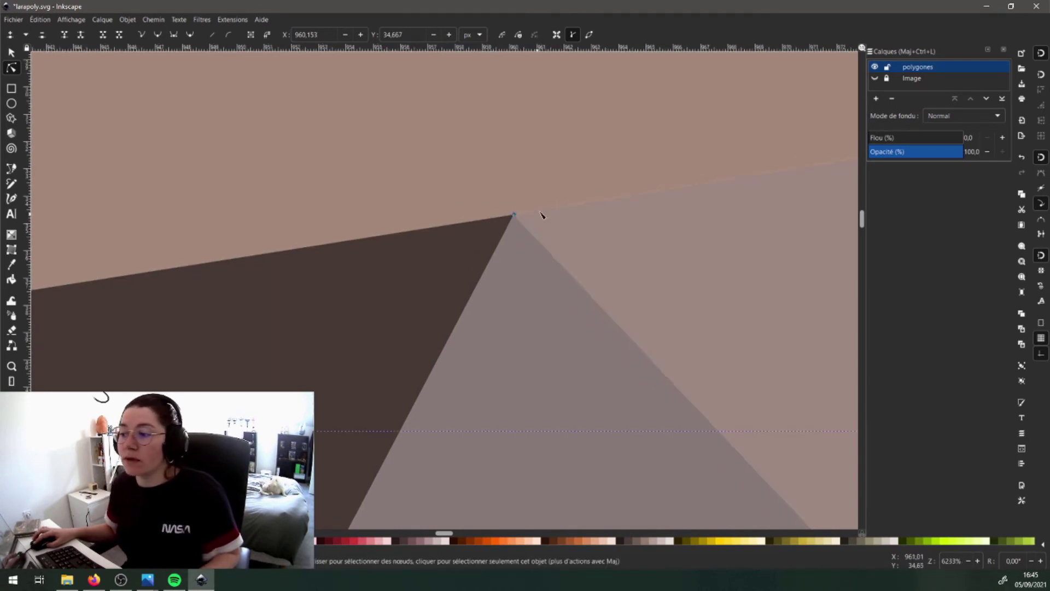
Step: Examine the edges between the crown and dark hair polygons for remaining gaps
drag(553, 160, 361, 176)
drag(660, 213, 420, 121)
drag(417, 267, 415, 257)
scroll(418, 219, down, 5)
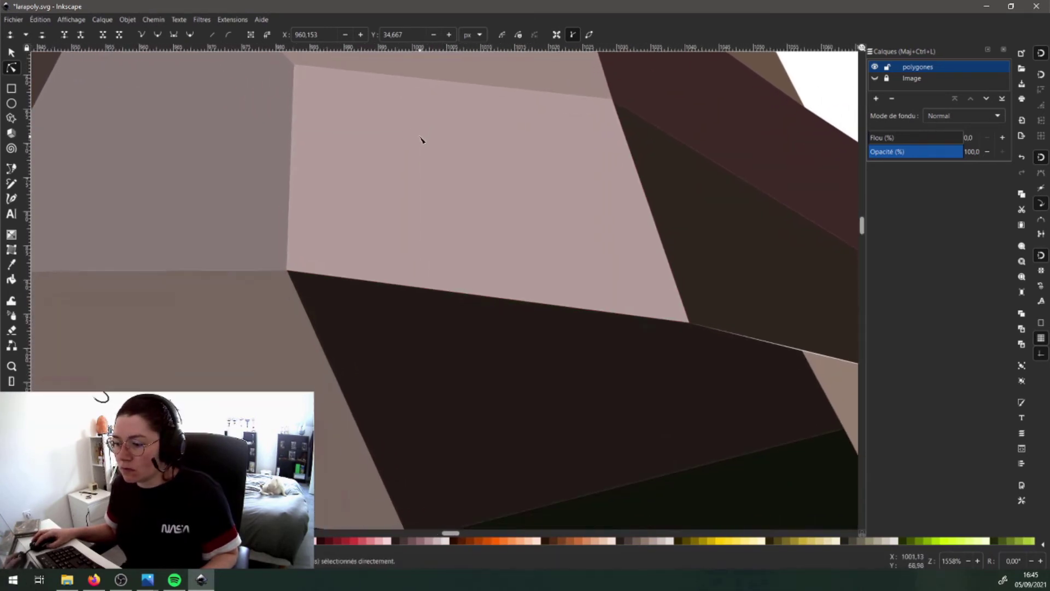
ctrl+scroll(499, 227, down, 4)
ctrl+scroll(553, 189, up, 3)
ctrl+scroll(524, 206, up, 1)
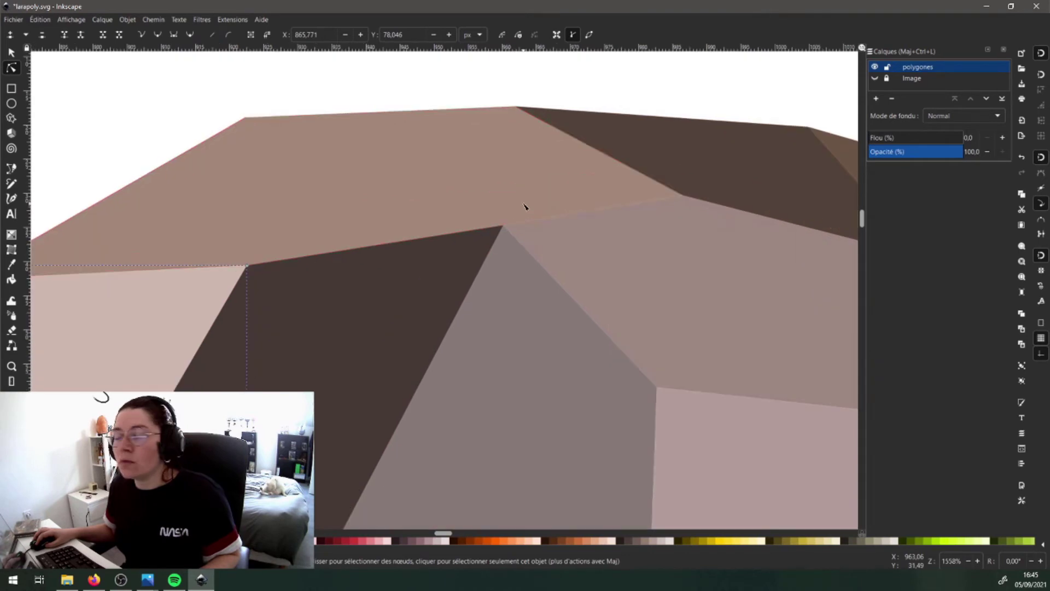
ctrl+scroll(499, 234, down, 2)
scroll(492, 328, down, 5)
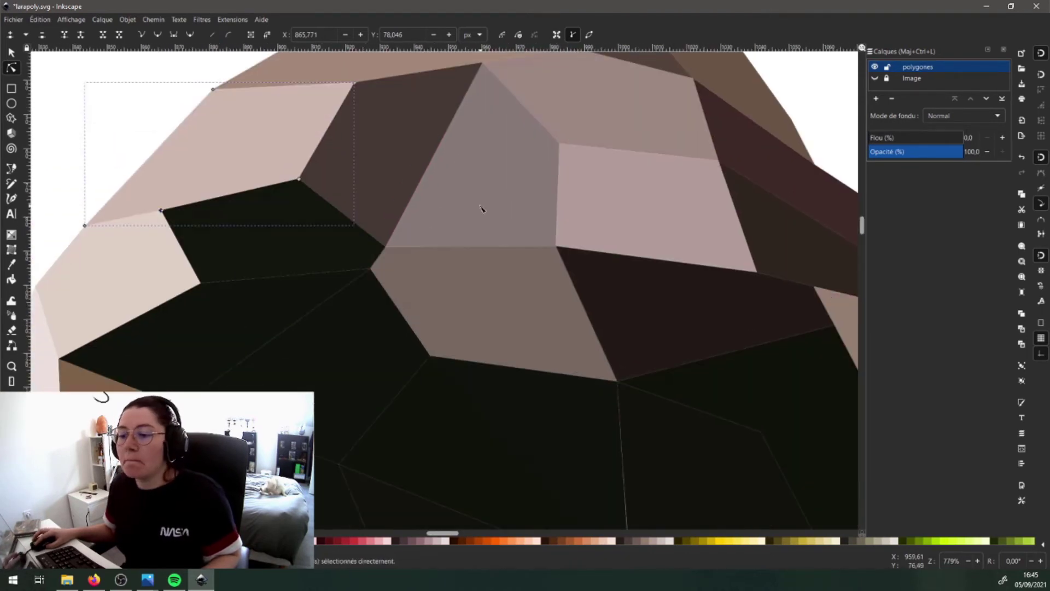
scroll(437, 284, down, 4)
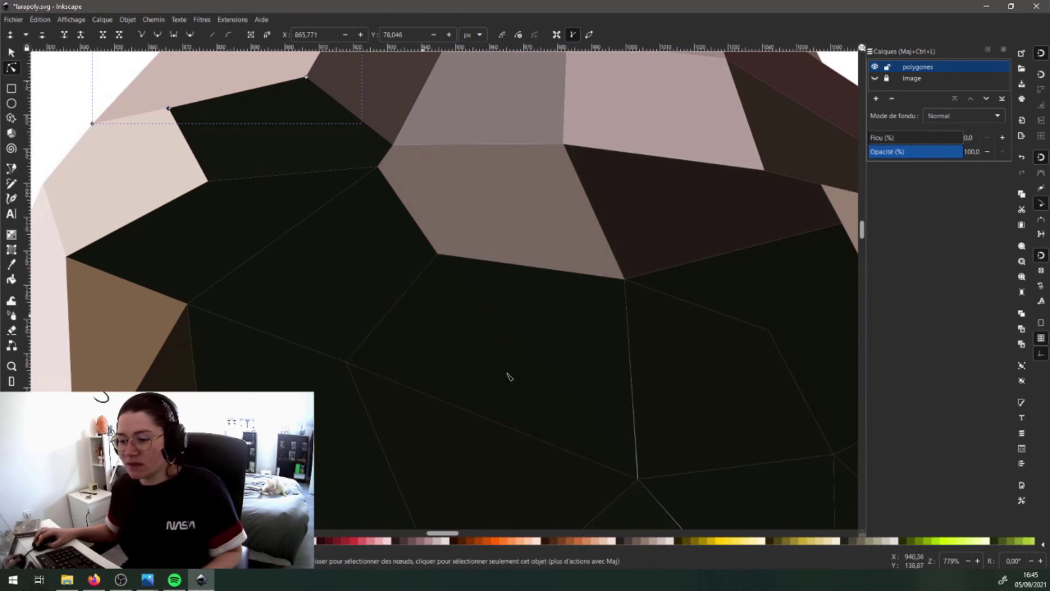
Step: Select the dark hair polygon above the forehead and examine the seams around it and the hair strand
key(space)
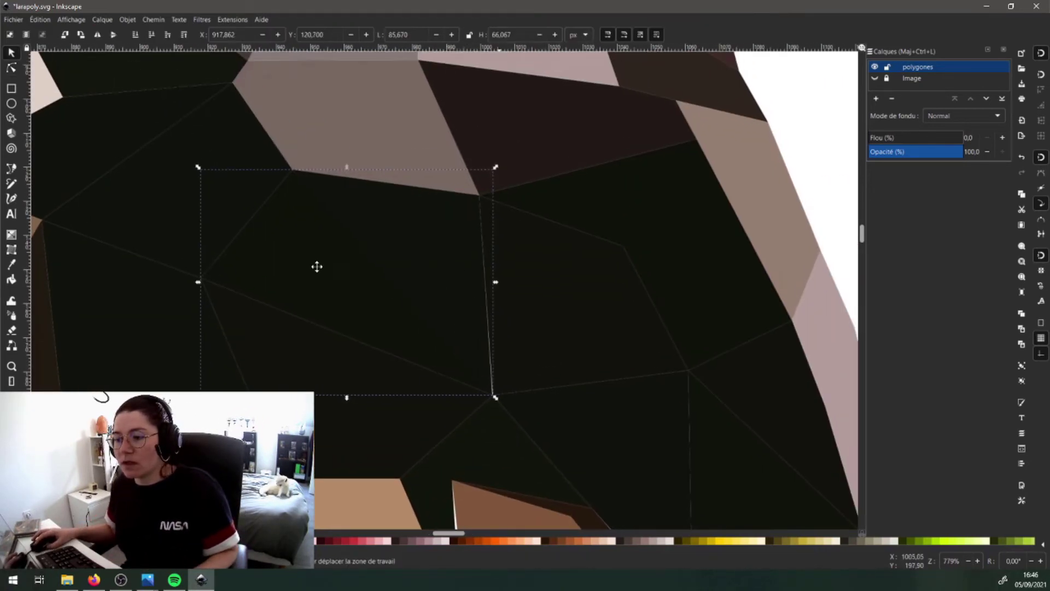
scroll(318, 266, down, 3)
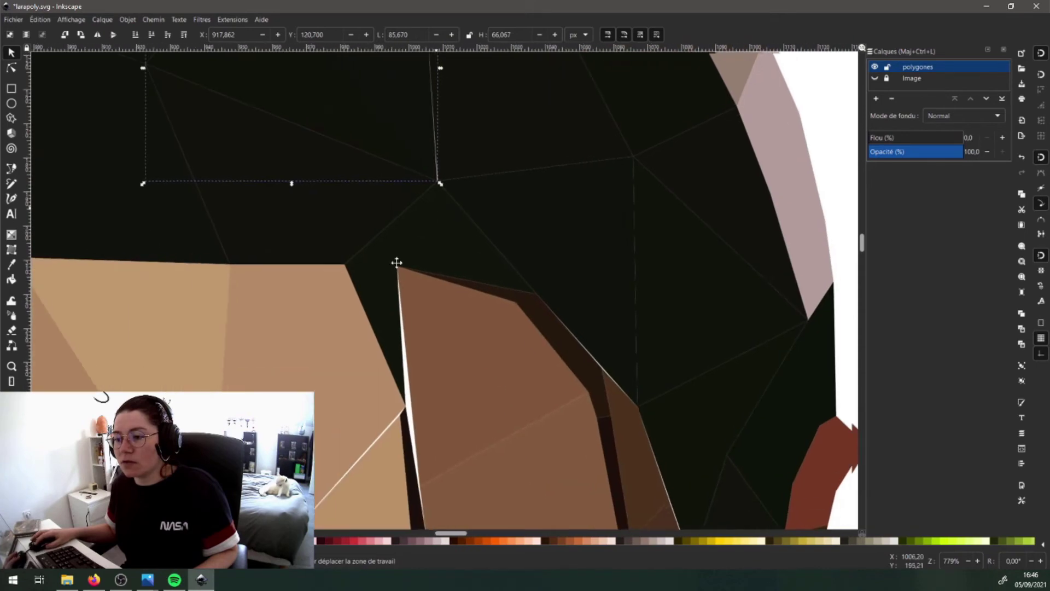
scroll(489, 199, down, 3)
scroll(467, 181, up, 3)
scroll(507, 194, down, 3)
scroll(373, 291, up, 2)
scroll(487, 341, right, 2)
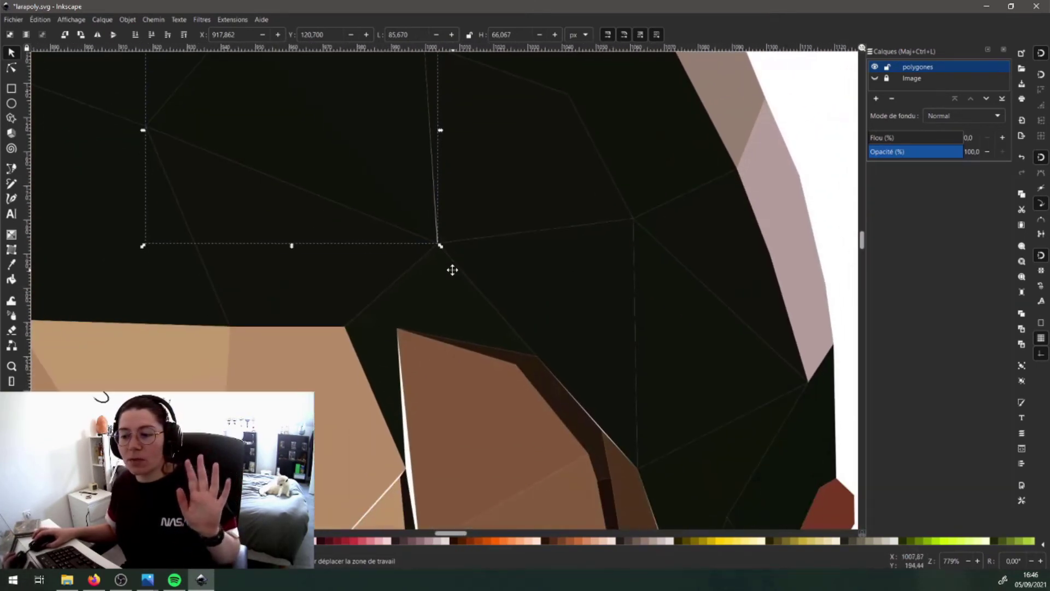
scroll(452, 270, up, 3)
scroll(497, 289, down, 4)
scroll(441, 244, up, 7)
scroll(509, 361, down, 2)
scroll(480, 304, right, 1)
scroll(465, 312, right, 2)
scroll(443, 320, down, 1)
scroll(434, 321, right, 1)
scroll(454, 285, up, 1)
scroll(470, 250, left, 1)
scroll(477, 295, down, 3)
scroll(483, 343, left, 1)
scroll(465, 356, up, 3)
scroll(444, 375, right, 2)
scroll(440, 350, left, 4)
scroll(435, 318, right, 2)
scroll(421, 329, up, 1)
scroll(416, 336, right, 1)
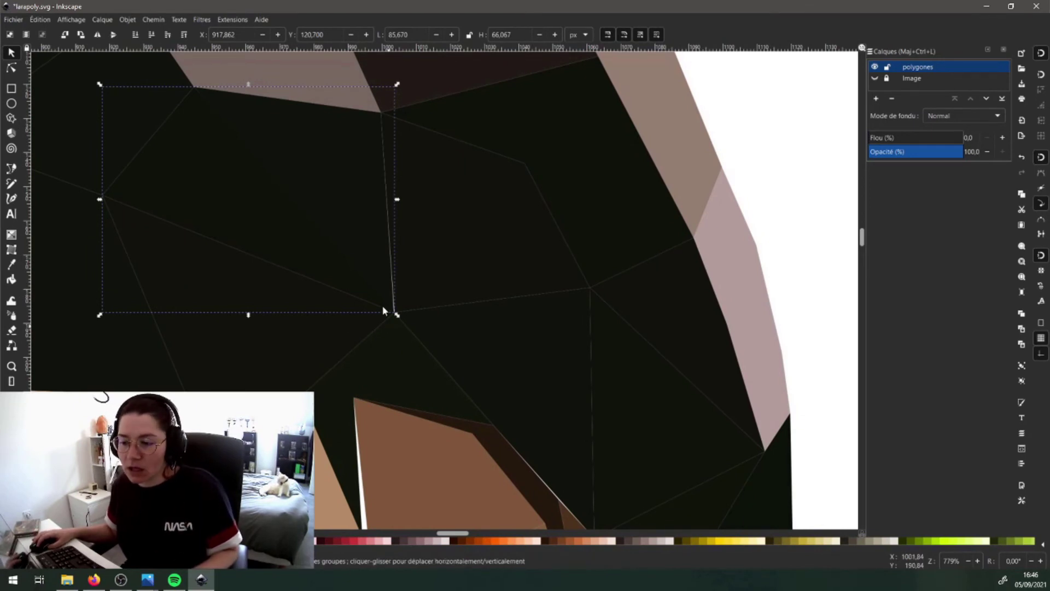
Step: Select the dark hair polygon beside the white seam above the forehead and pick the corner node at the seam's lower end
scroll(385, 320, up, 4)
click(442, 278)
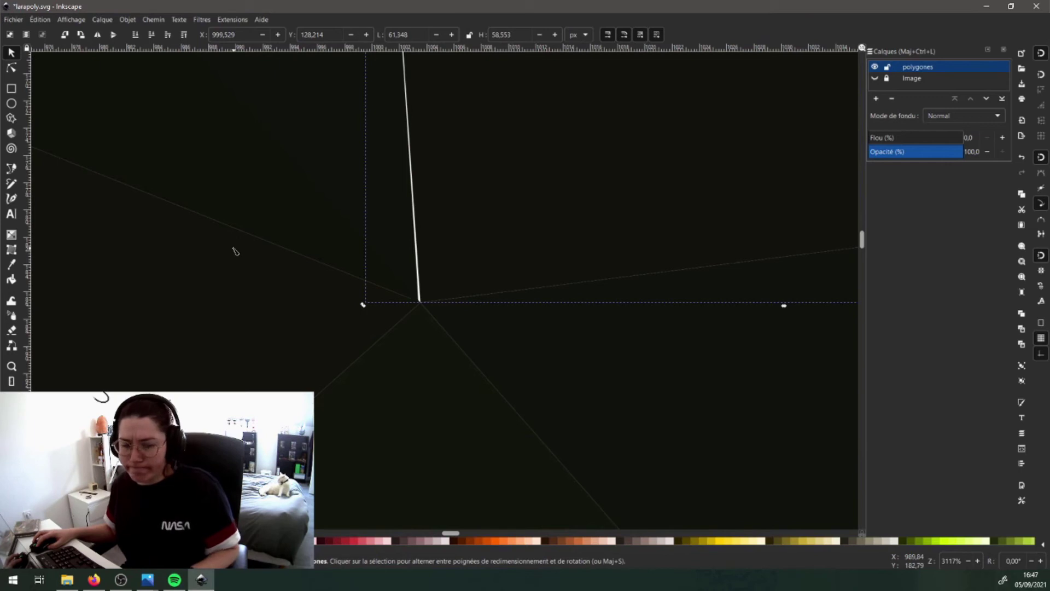
key(n)
click(419, 303)
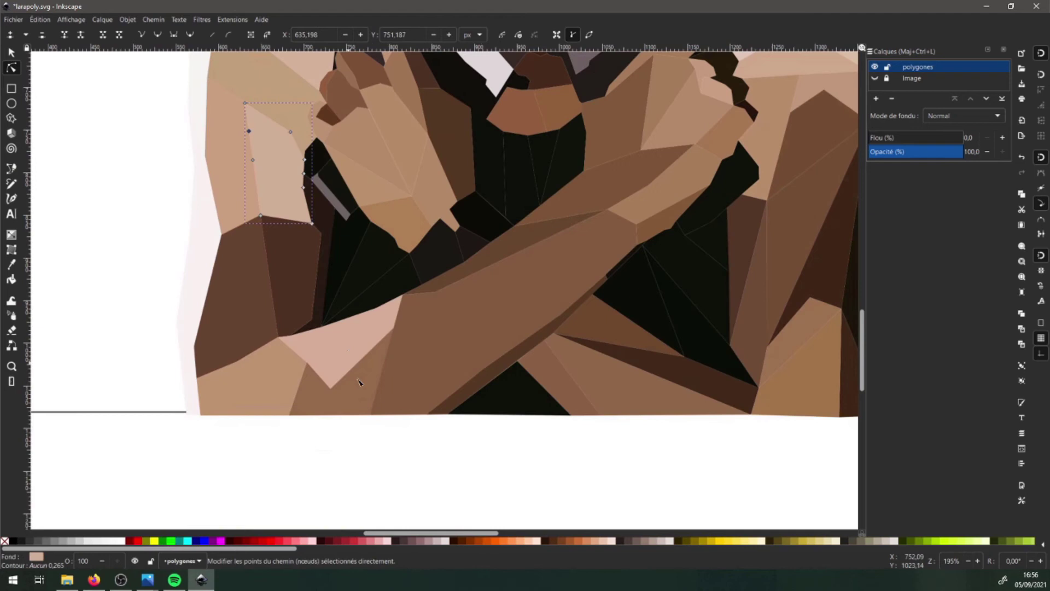
Step: Add a new layer named fond above the polygones layer
drag(605, 391, 588, 514)
drag(473, 292, 556, 429)
drag(401, 214, 387, 306)
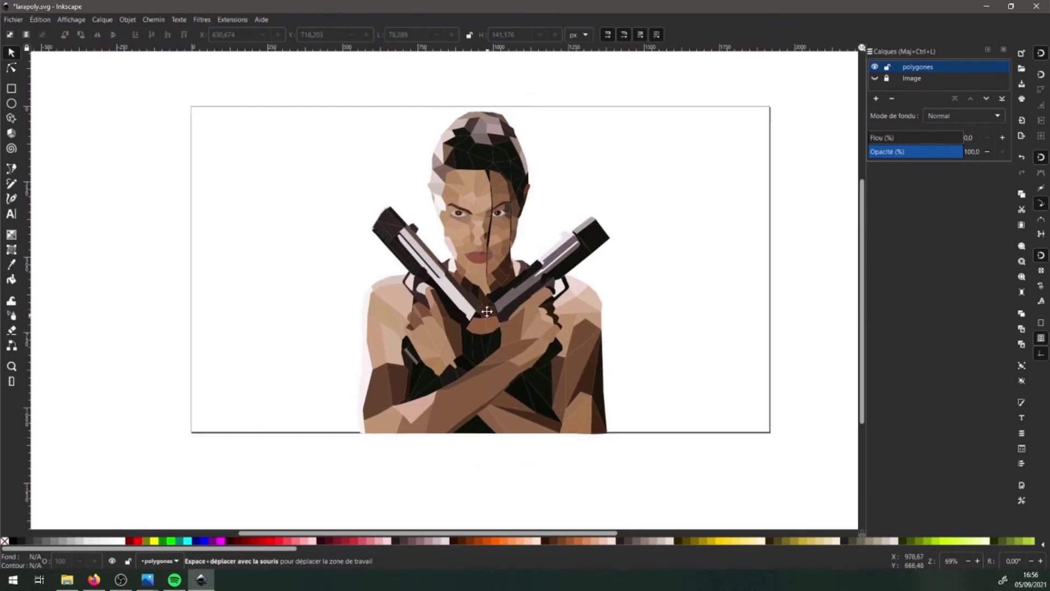
drag(532, 303, 564, 301)
drag(610, 229, 603, 253)
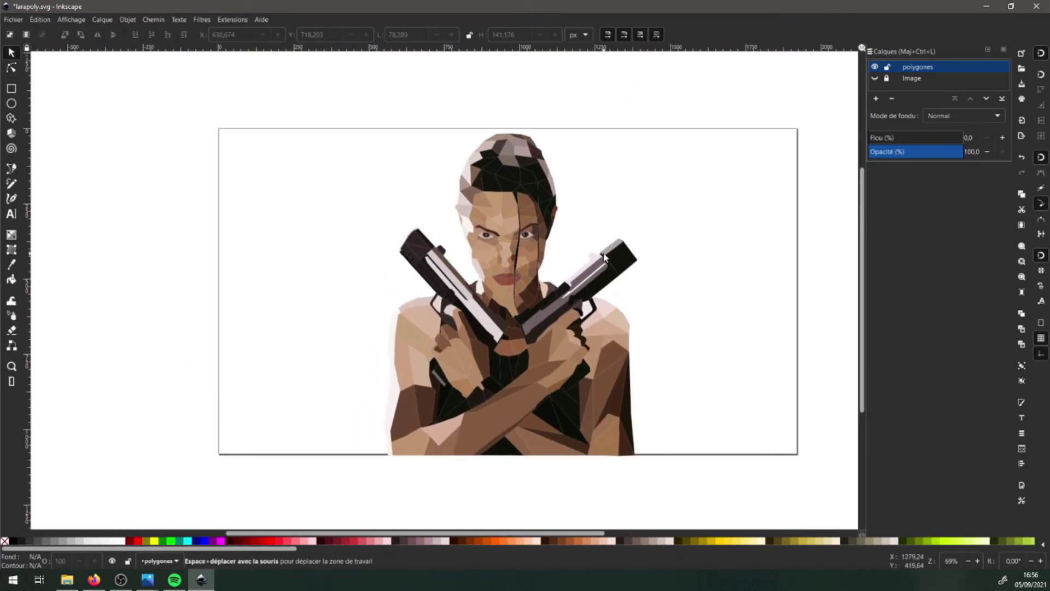
click(877, 98)
text(fond)
key(Return)
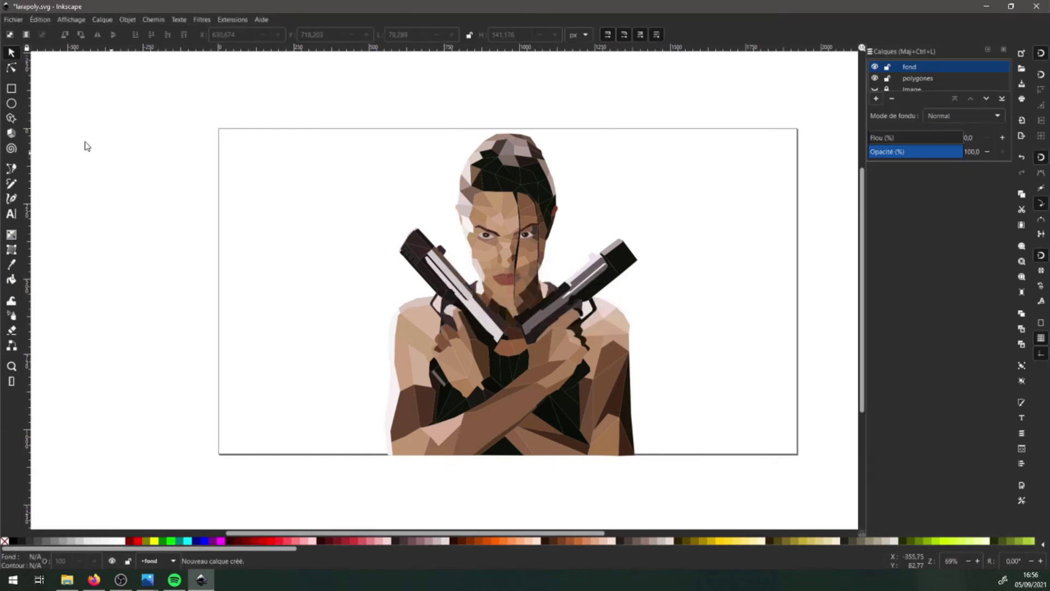
Step: Draw a background rectangle about 1683 × 1077 px over the portrait on the fond layer, spanning the page height
click(11, 88)
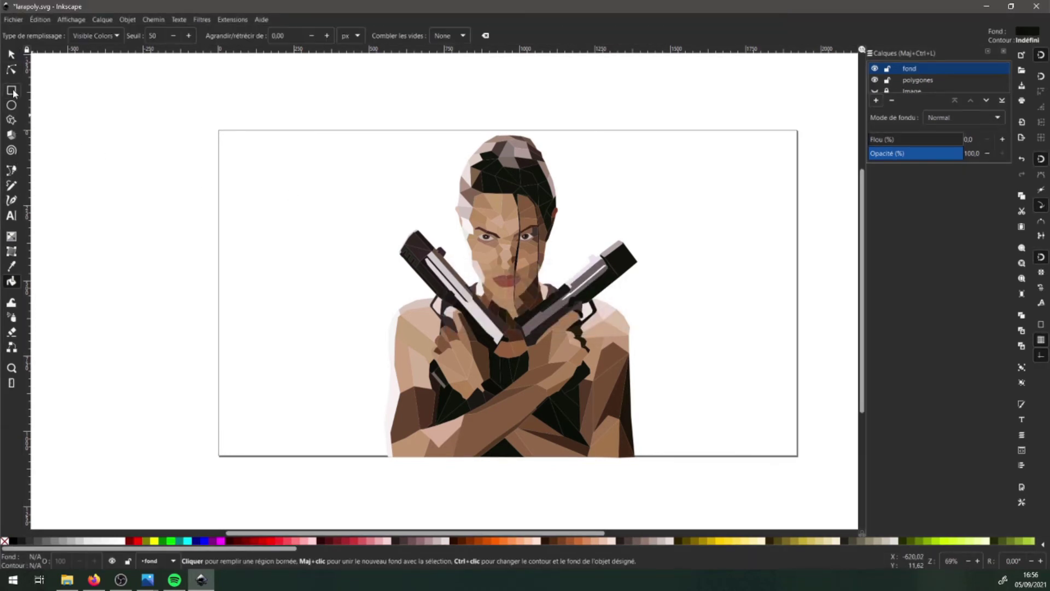
drag(253, 130, 762, 455)
key(s)
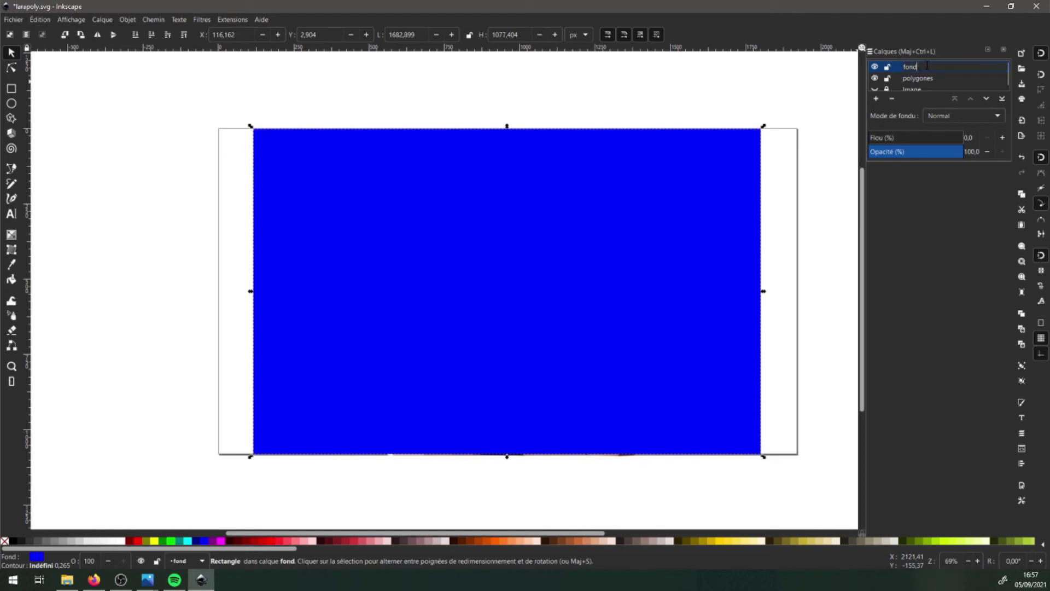
Step: Move the fond layer below polygones and fill its rectangle with dark navy blue
drag(904, 78, 937, 83)
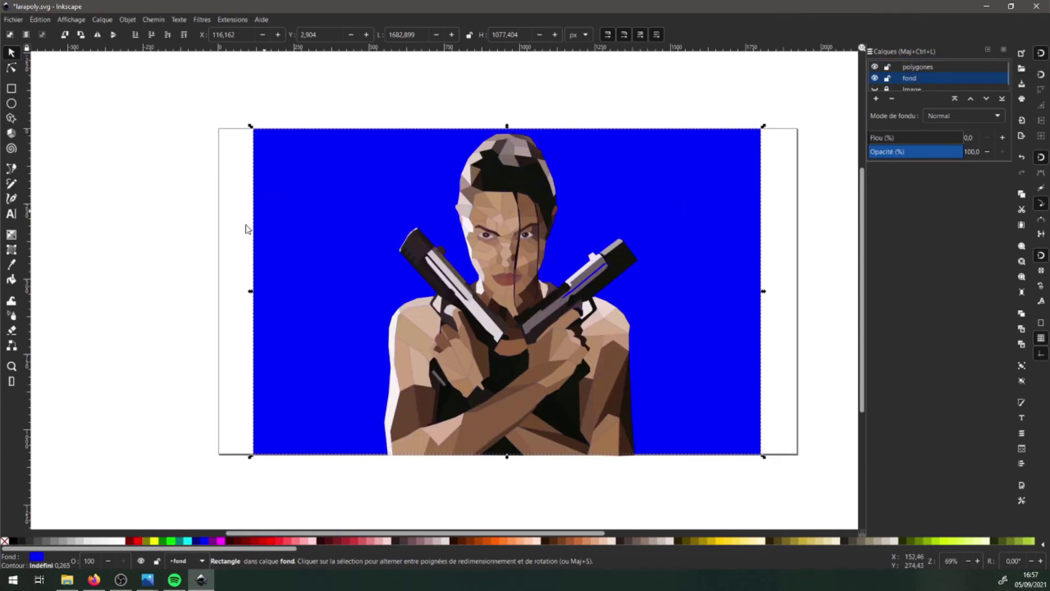
scroll(432, 547, right, 10)
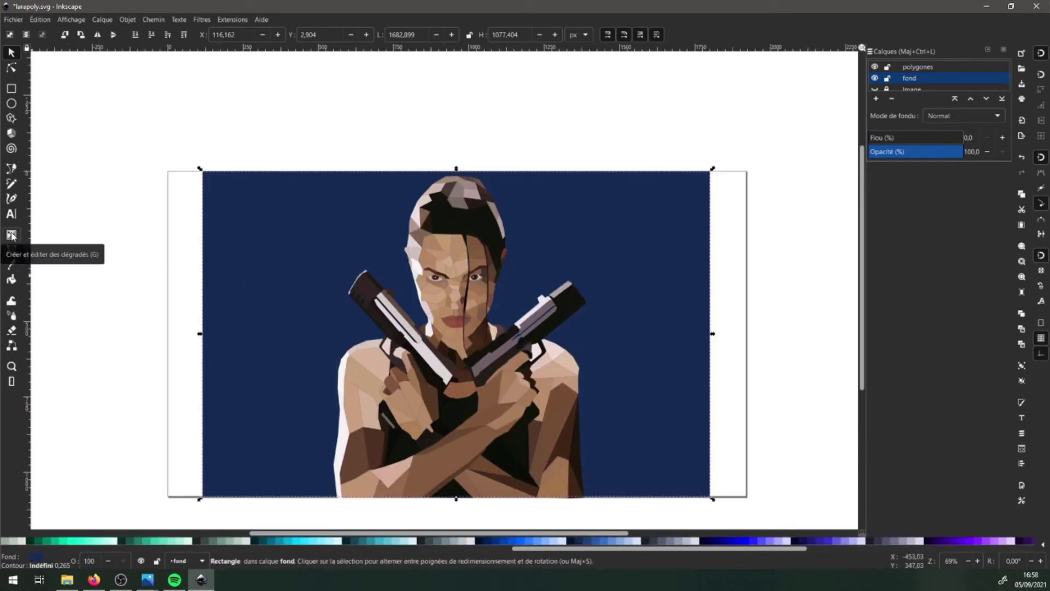
Step: Apply a vertical linear gradient to the background rectangle, running from its bottom edge to just above its top edge
click(12, 235)
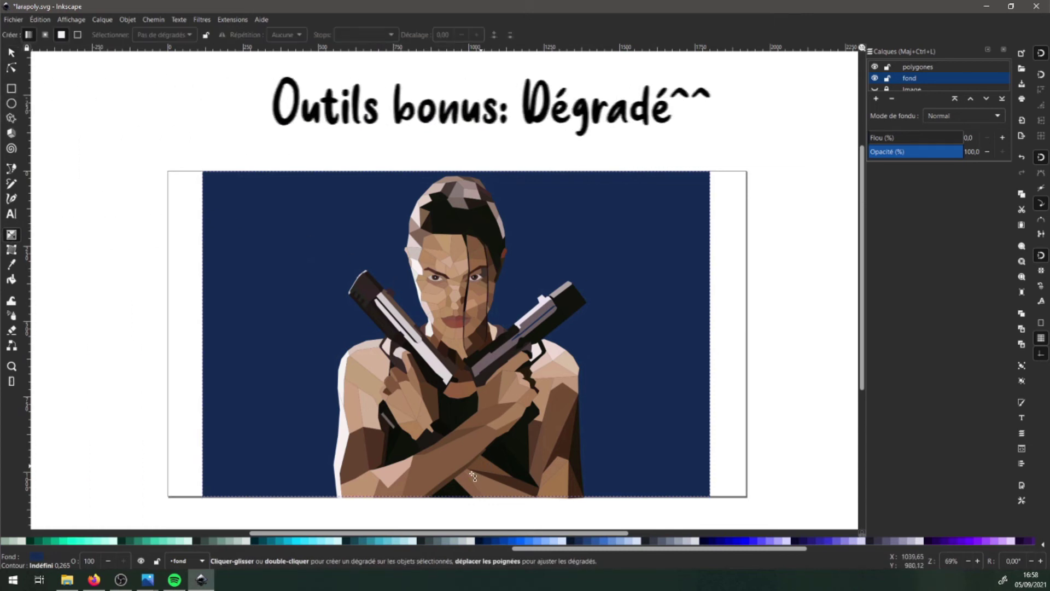
drag(463, 497, 459, 140)
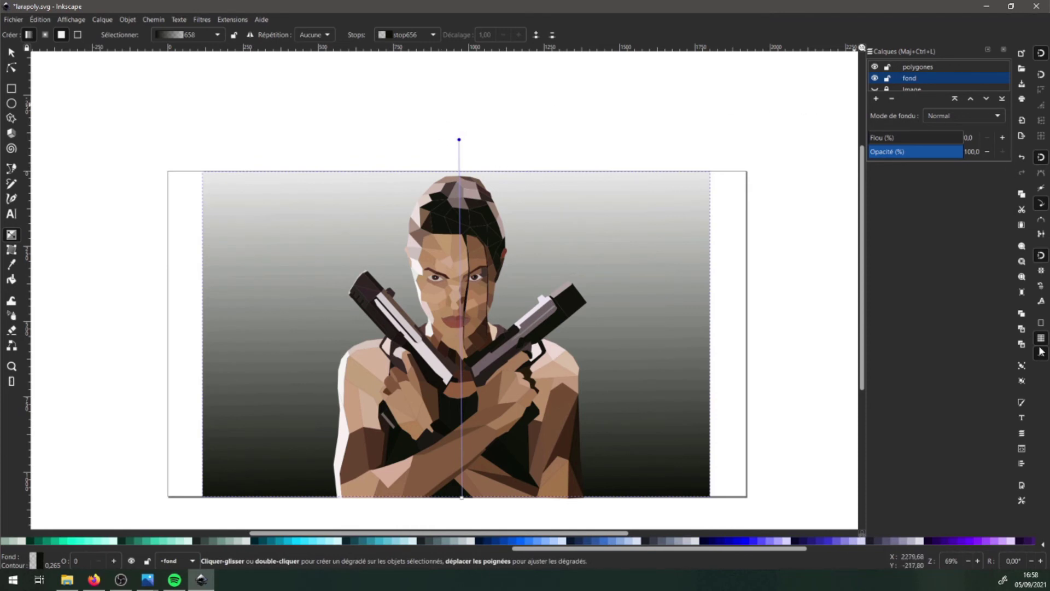
click(1021, 403)
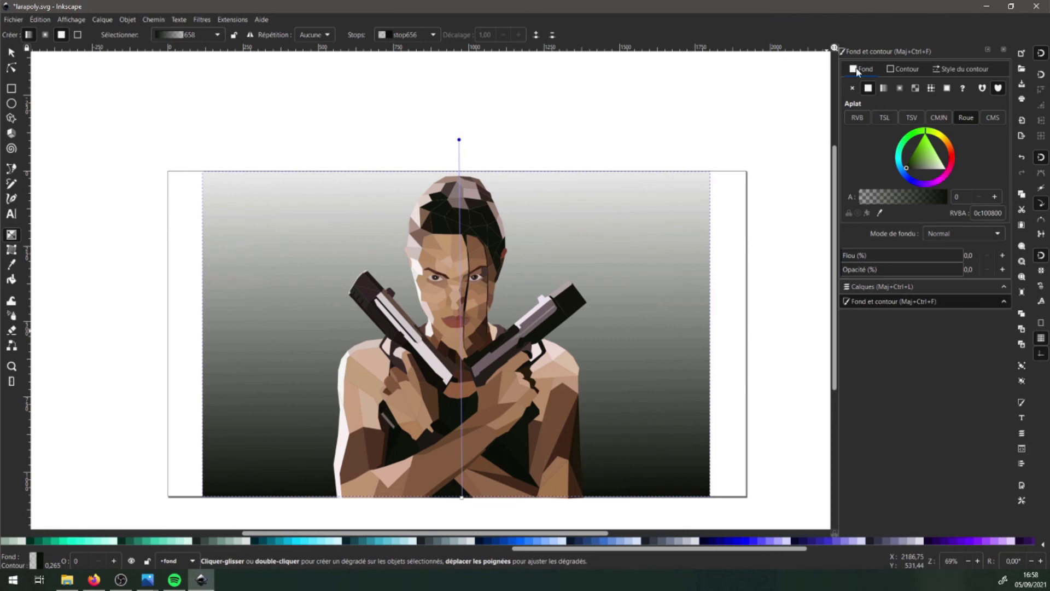
click(883, 88)
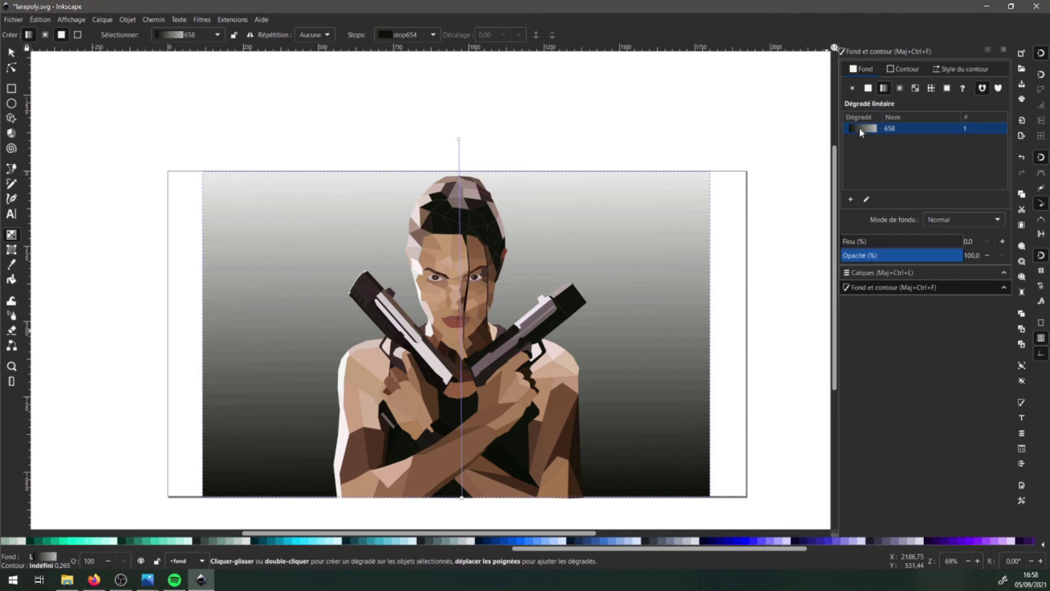
Step: Colour the gradient's lower stop dark blue and its upper stop light orange, and raise the upper stop's opacity to full
click(458, 140)
click(492, 541)
click(462, 497)
click(493, 541)
click(458, 140)
click(363, 541)
scroll(192, 544, up, 10)
click(253, 541)
click(244, 541)
click(141, 541)
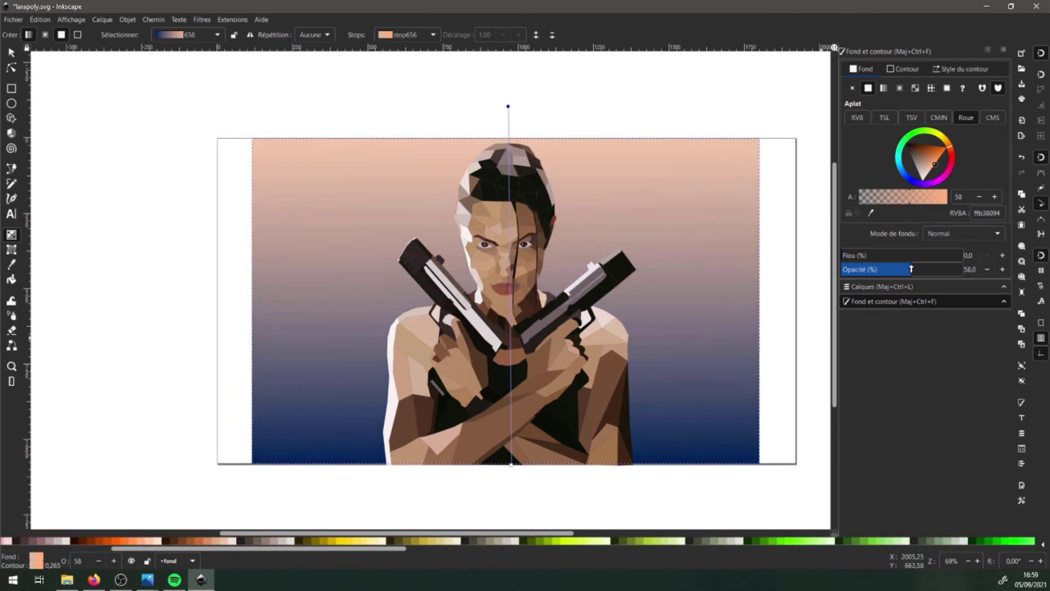
drag(954, 269, 919, 269)
drag(919, 269, 963, 269)
Step: Reposition the gradient's end handles to adjust the transition from orange to dark blue behind the portrait
drag(501, 132, 502, 279)
drag(504, 491, 502, 465)
scroll(504, 407, down, 1)
scroll(501, 474, down, 8)
drag(502, 462, 499, 443)
scroll(499, 487, up, 6)
drag(523, 102, 524, 146)
scroll(554, 246, up, 2)
Step: Narrow the background rectangle from both sides to about 1106 px wide, then deselect it with the layer list shown
click(11, 53)
drag(236, 297, 327, 297)
drag(743, 297, 660, 297)
click(1021, 463)
click(883, 273)
key(Escape)
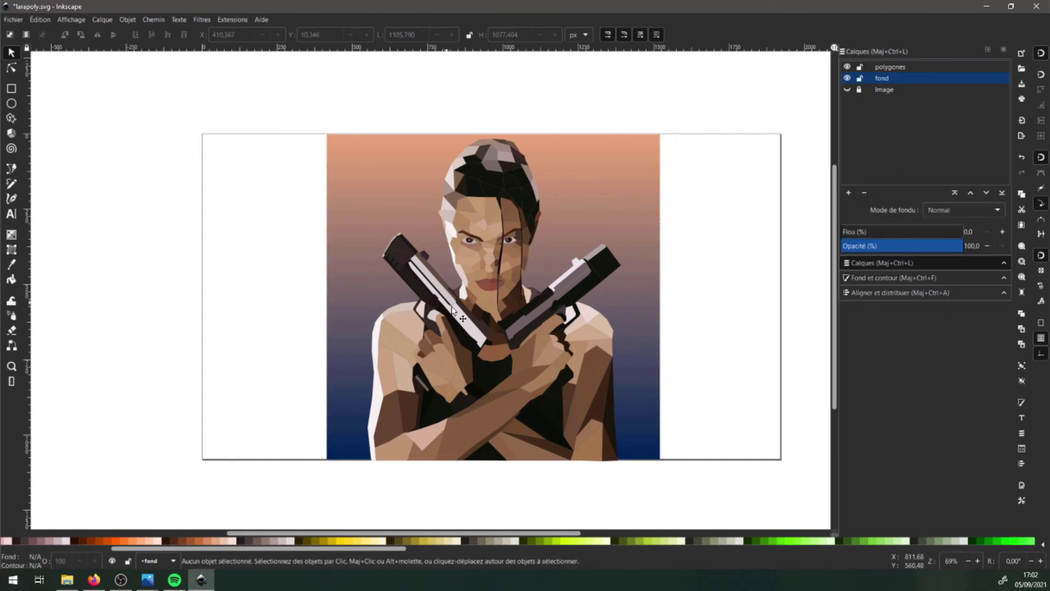
Step: Group all the portrait polygons on the polygones layer into one object, test moving the group and undo that move
click(892, 67)
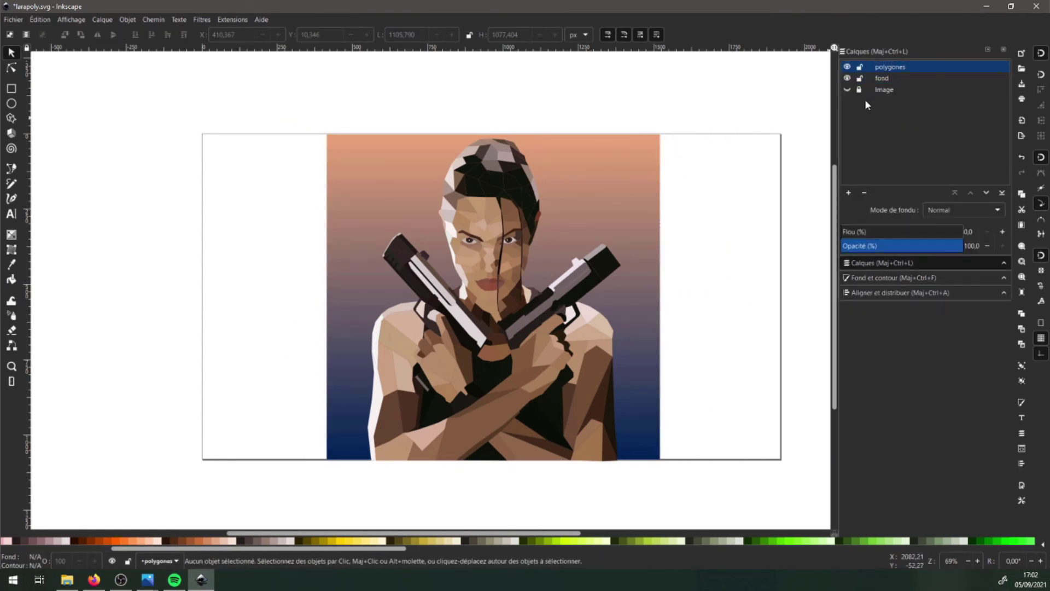
key(ctrl+a)
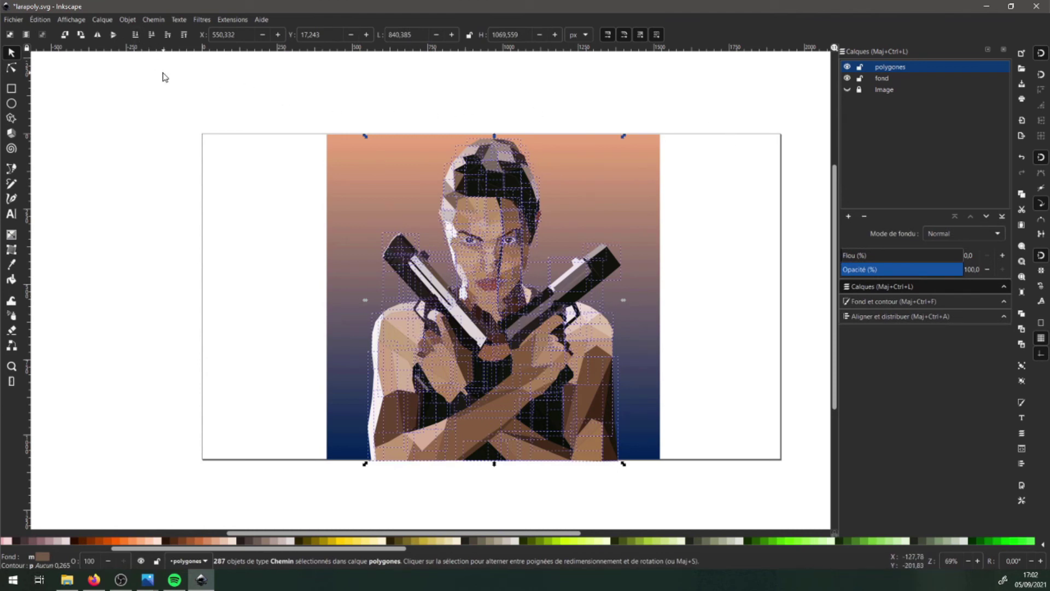
key(ctrl+g)
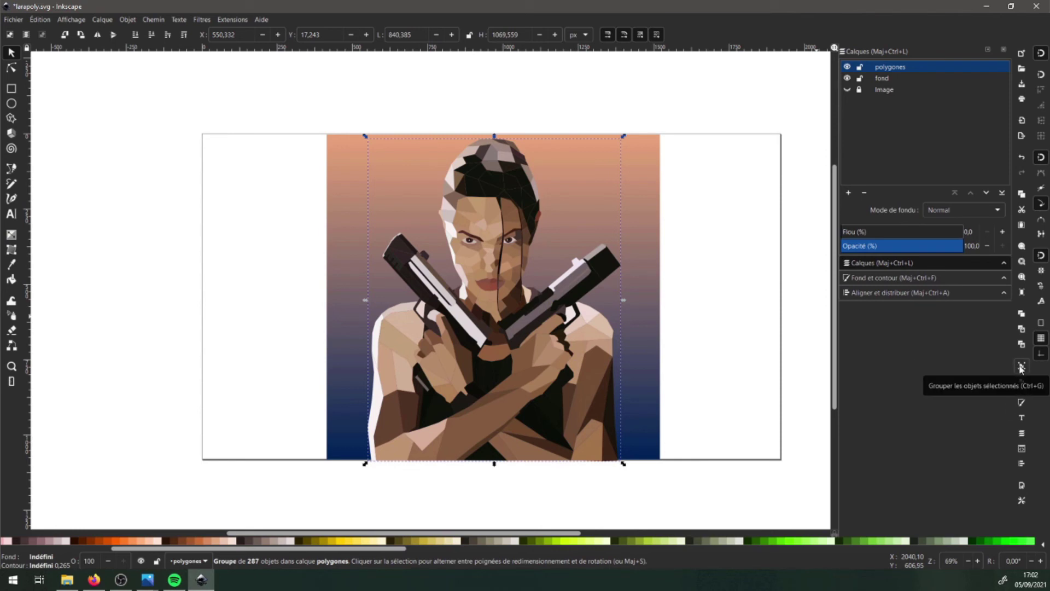
drag(489, 300, 497, 277)
key(ctrl+z)
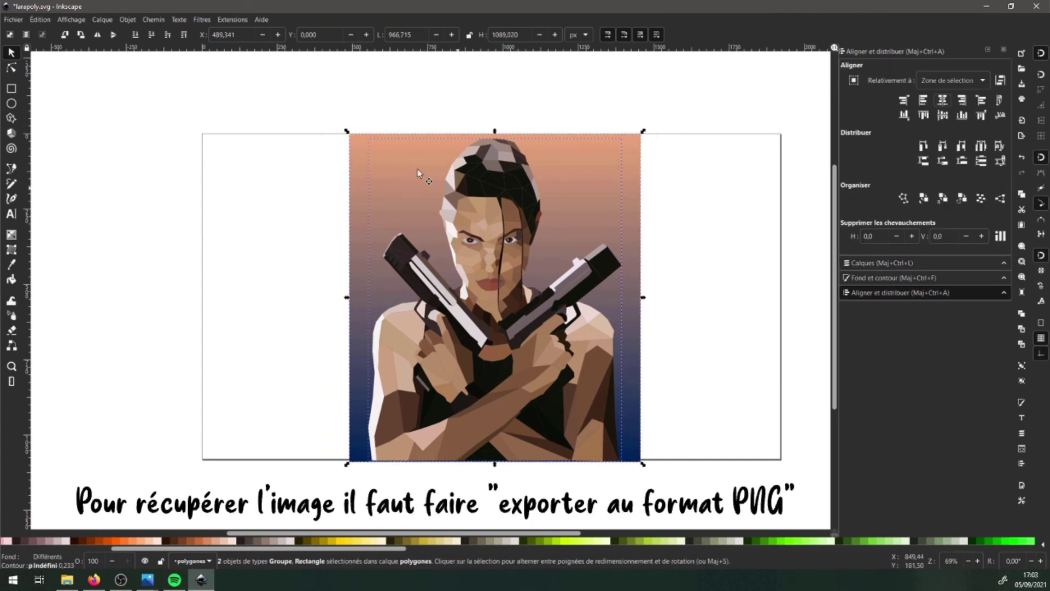
Step: Deselect everything and inspect the finished portrait against its gradient background, both up close and as a whole
click(286, 175)
scroll(436, 297, up, 2)
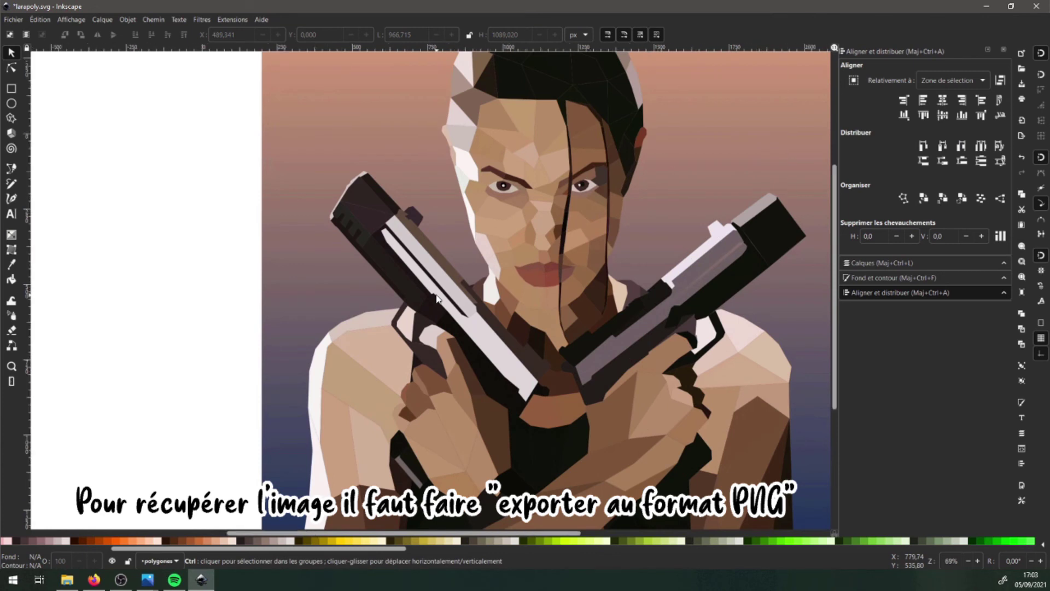
scroll(436, 297, down, 3)
scroll(438, 301, up, 1)
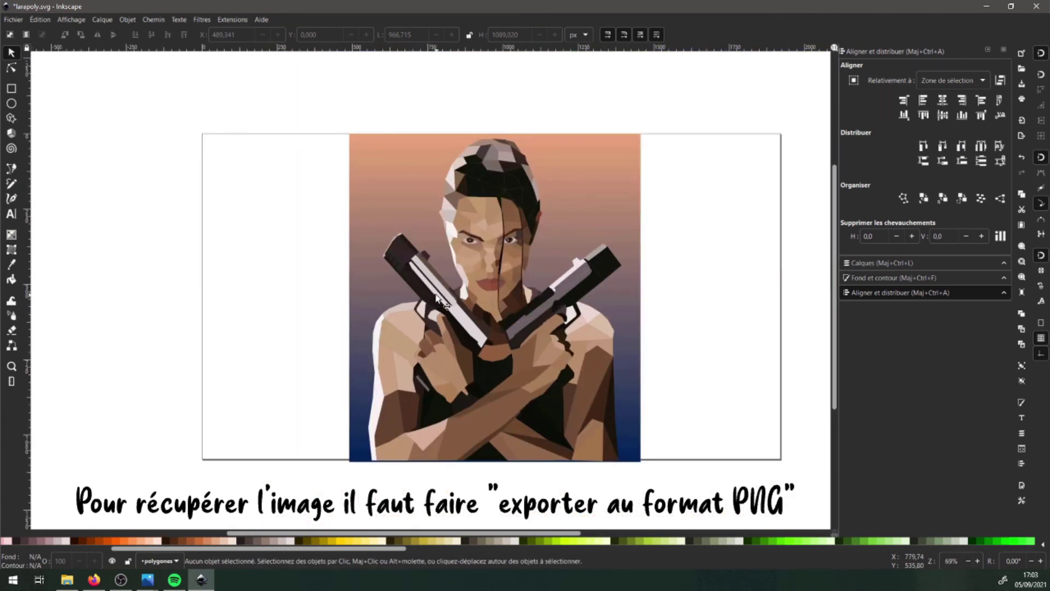